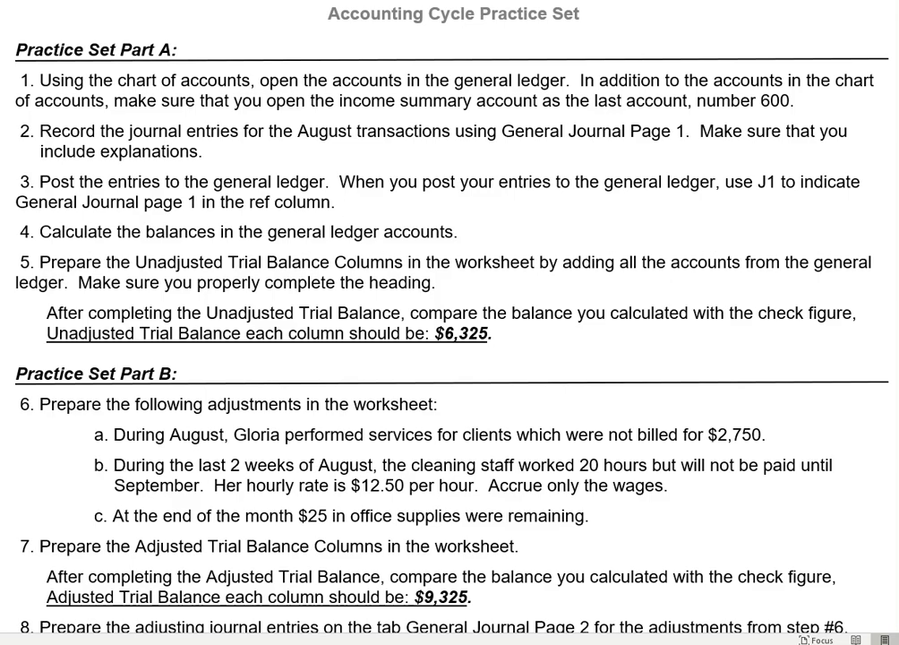
Switch to the Excel workbook and date the first entry of the Cash account in the General Ledger Aug 1
{"action": "key", "text": "alt+Tab"}
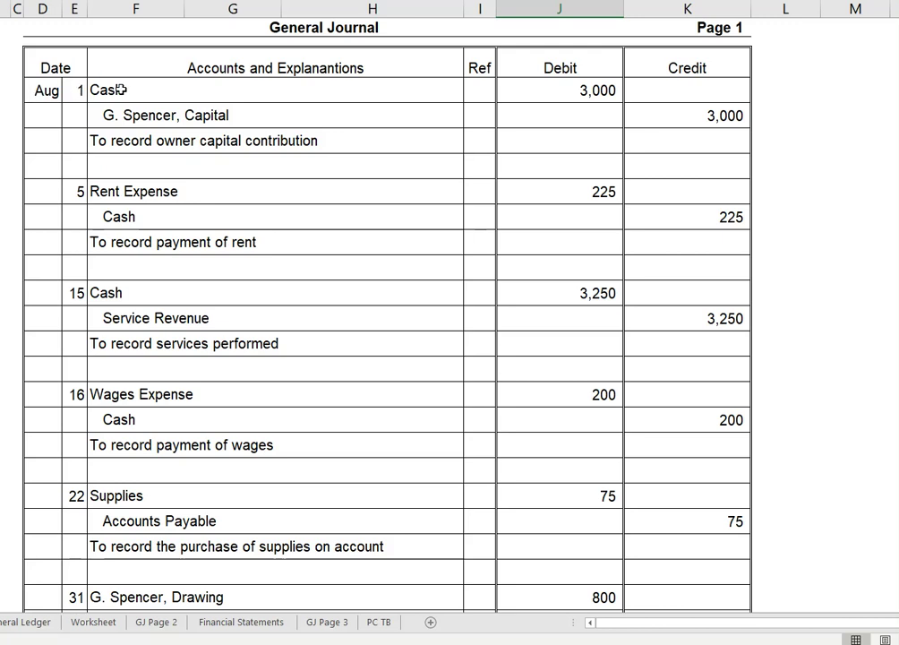
{"action": "left_click", "coordinate": [40, 623]}
{"action": "scroll", "coordinate": [126, 532], "scroll_direction": "up", "scroll_amount": 20}
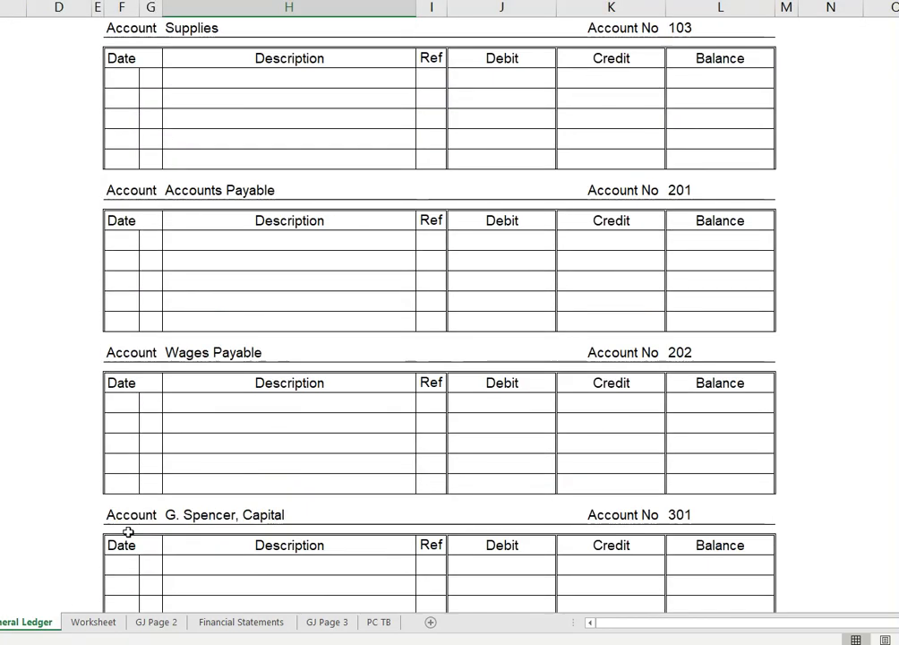
{"action": "scroll", "coordinate": [126, 532], "scroll_direction": "up", "scroll_amount": 6}
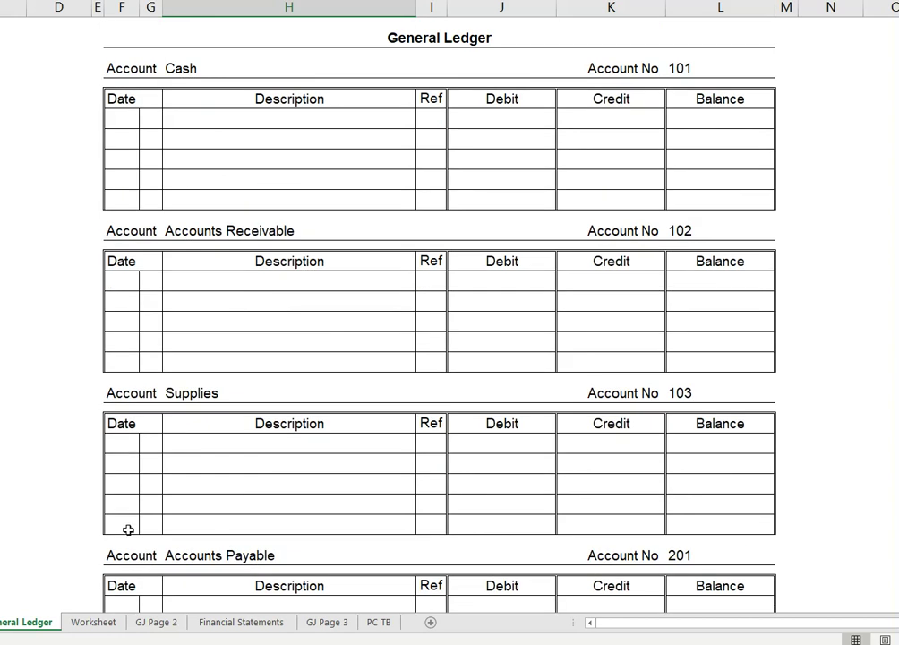
{"action": "left_click", "coordinate": [113, 119]}
{"action": "type", "text": "Aug"}
{"action": "key", "text": "Tab"}
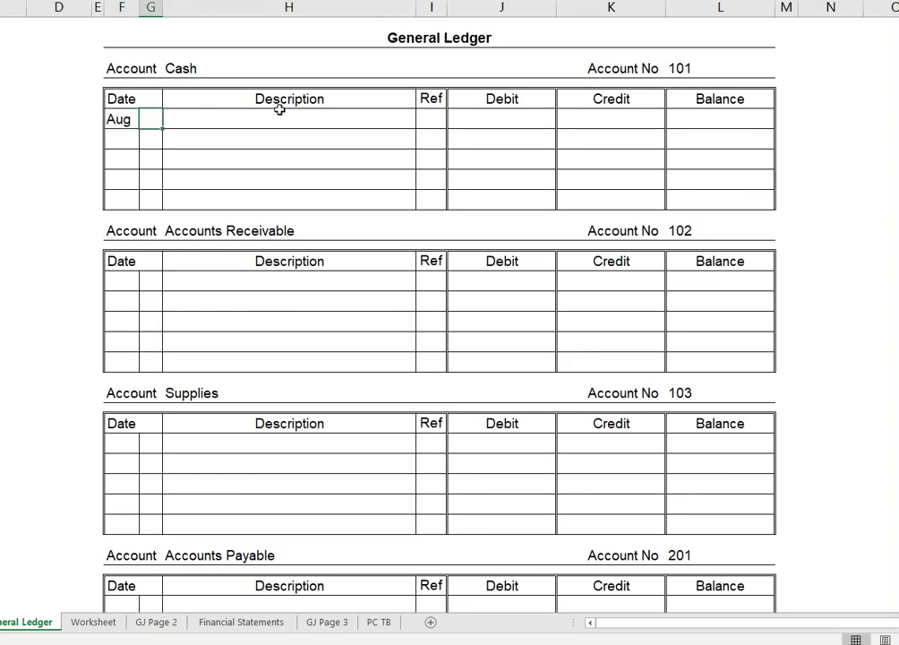
{"action": "type", "text": "1"}
{"action": "key", "text": "Tab"}
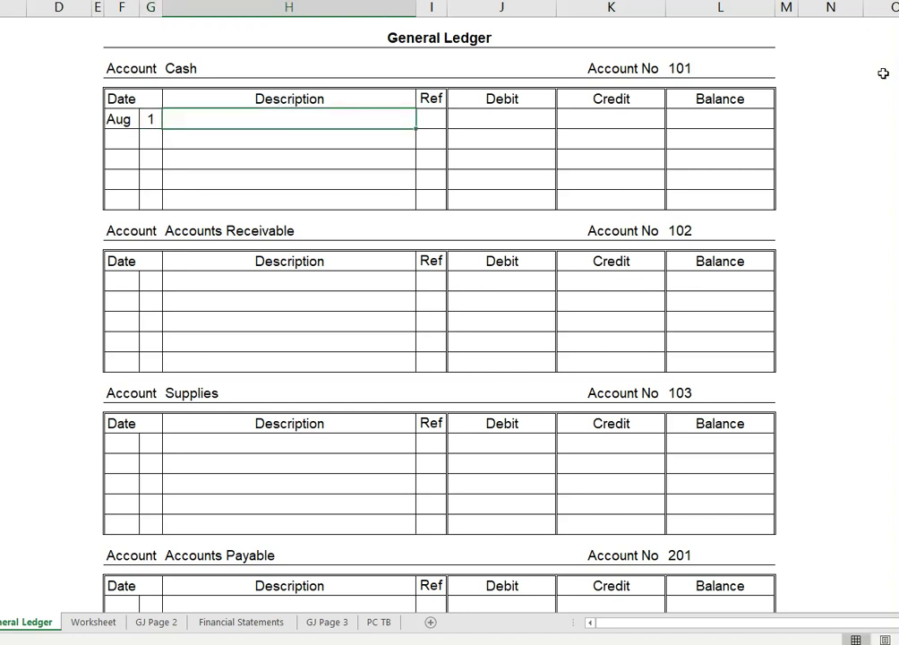
Check the General Journal page number, and give the Aug 1 Cash ledger entry reference J1 and a debit of 3000
{"action": "left_click", "coordinate": [438, 119]}
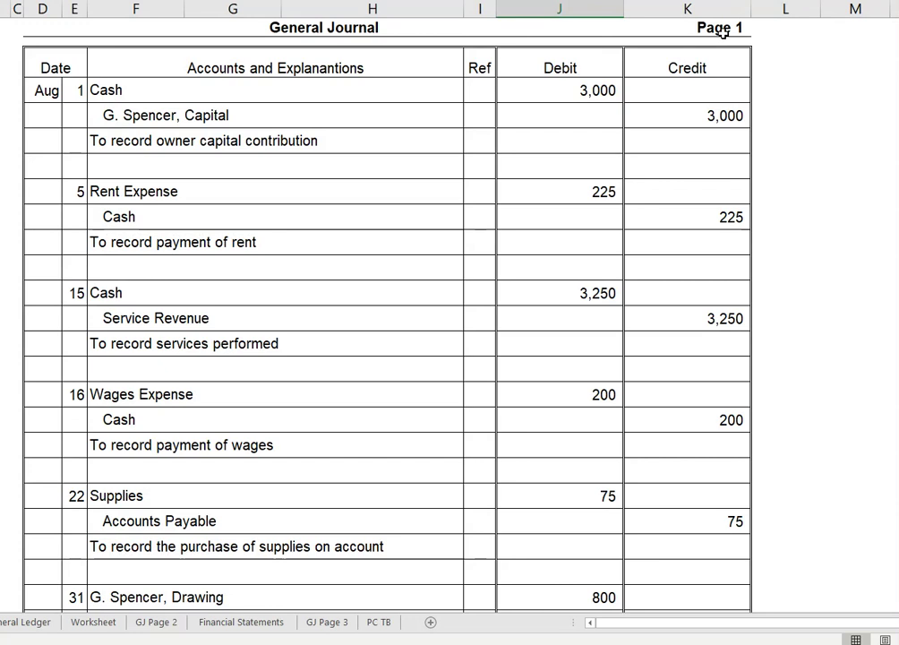
{"action": "left_click", "coordinate": [27, 623]}
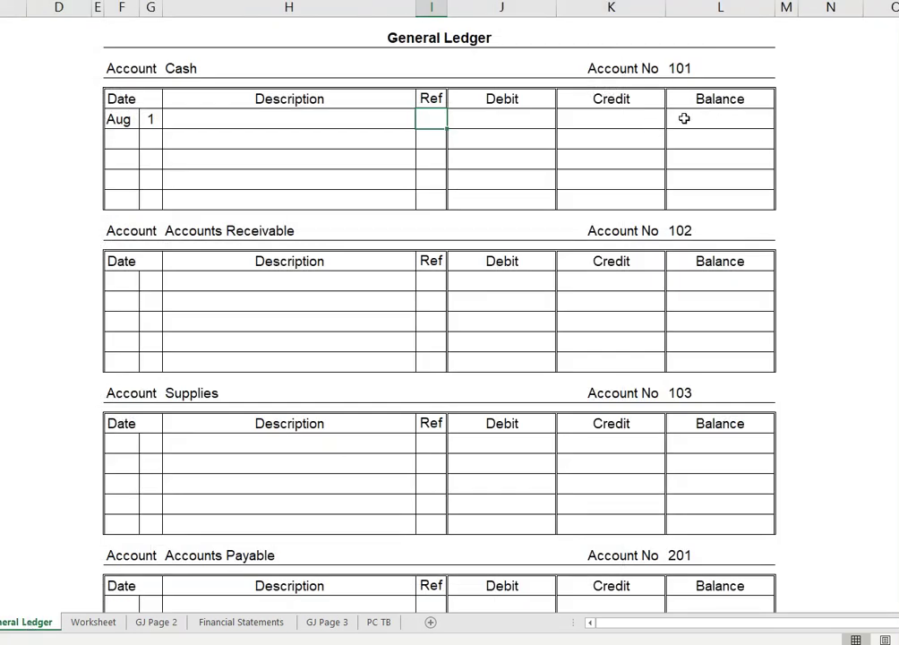
{"action": "type", "text": "J1"}
{"action": "key", "text": "Tab"}
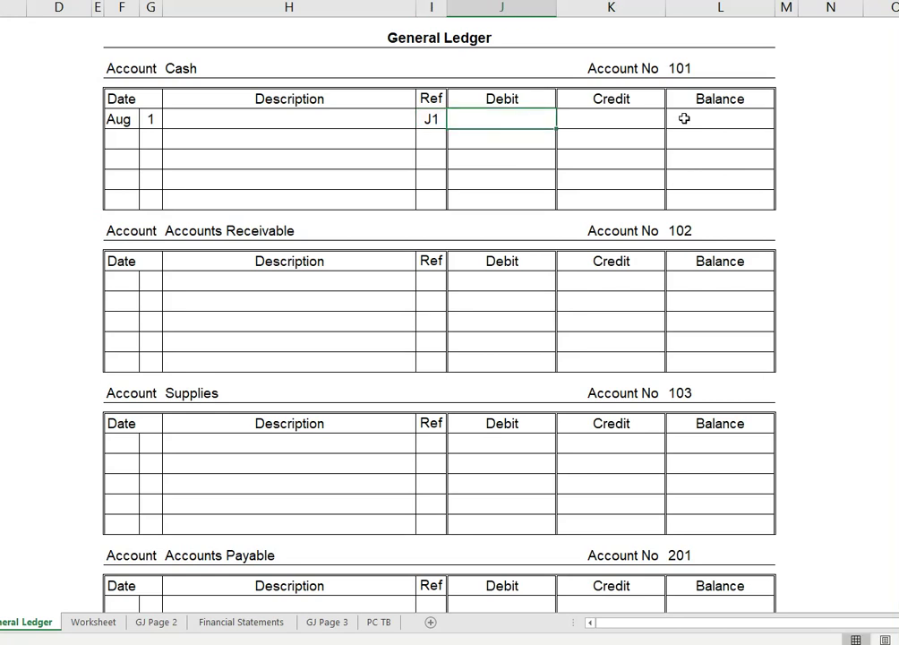
{"action": "type", "text": "3000"}
{"action": "key", "text": "Tab"}
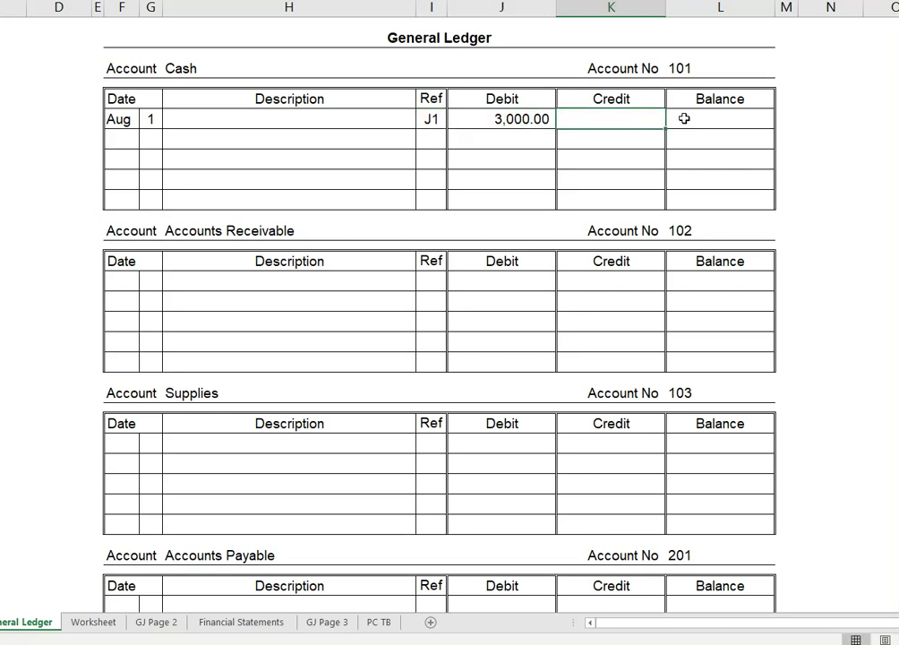
Enter 3000 as the balance of the Cash account's Aug 1 entry
{"action": "left_click", "coordinate": [684, 118]}
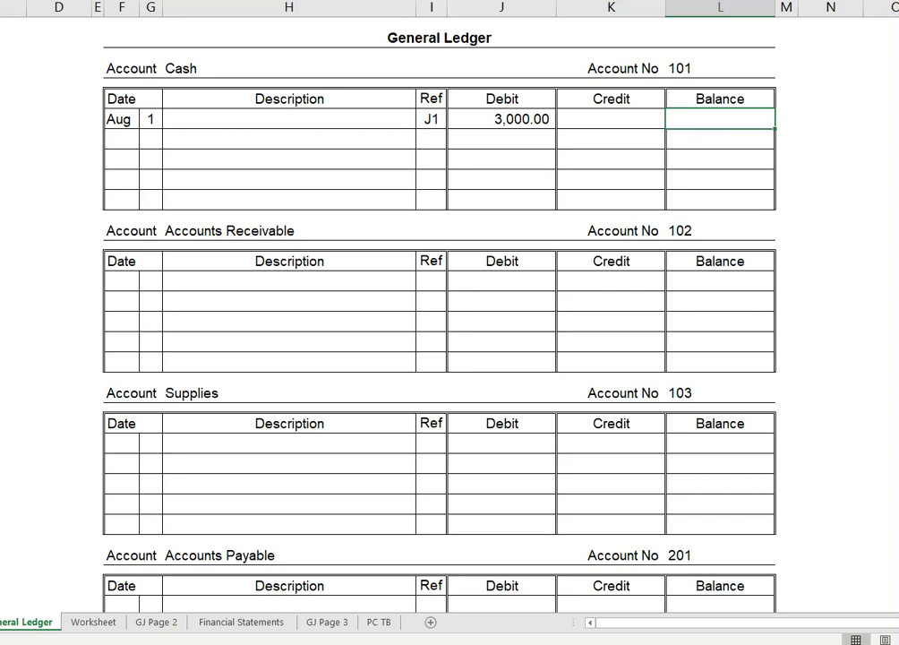
{"action": "type", "text": "3000"}
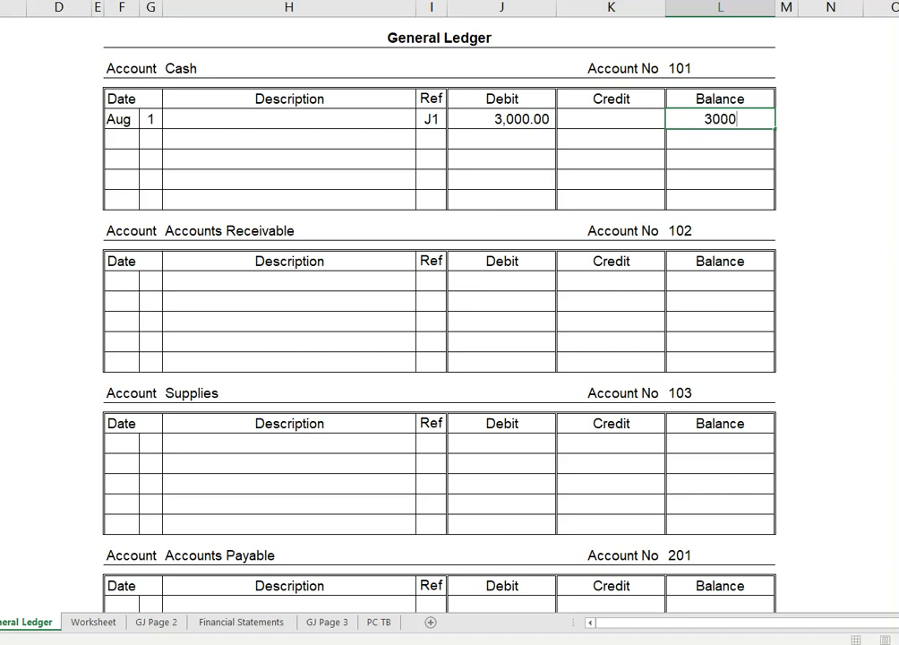
{"action": "key", "text": "Tab"}
{"action": "key", "text": "F2"}
{"action": "left_click", "coordinate": [842, 166]}
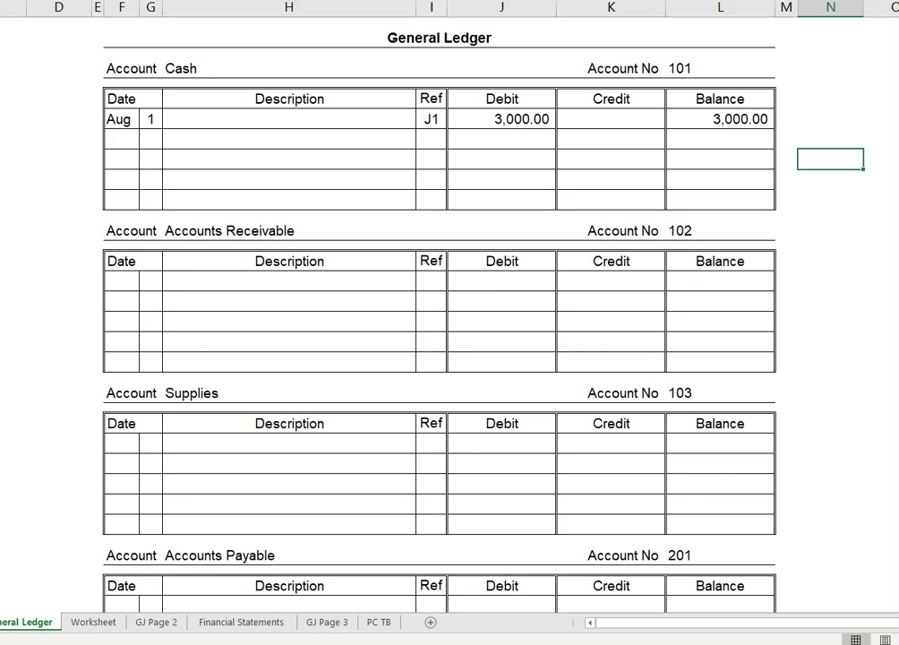
Start the first entry in the owner's Capital account of the General Ledger with date Aug 1 and reference J1
{"action": "key", "text": "alt+Tab"}
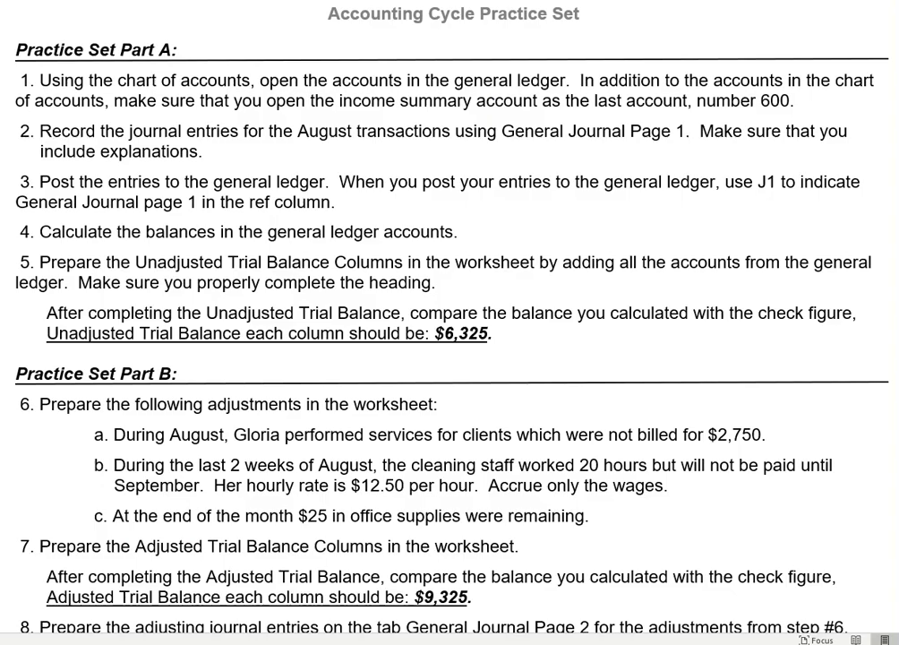
{"action": "key", "text": "alt+Tab"}
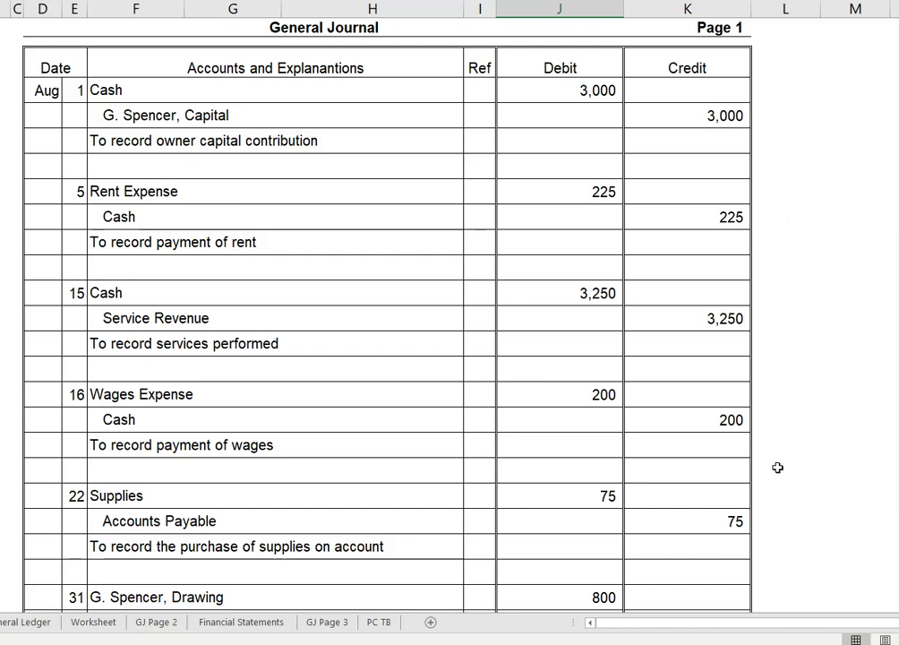
{"action": "key", "text": "ctrl+Page_Down"}
{"action": "left_click", "coordinate": [140, 404]}
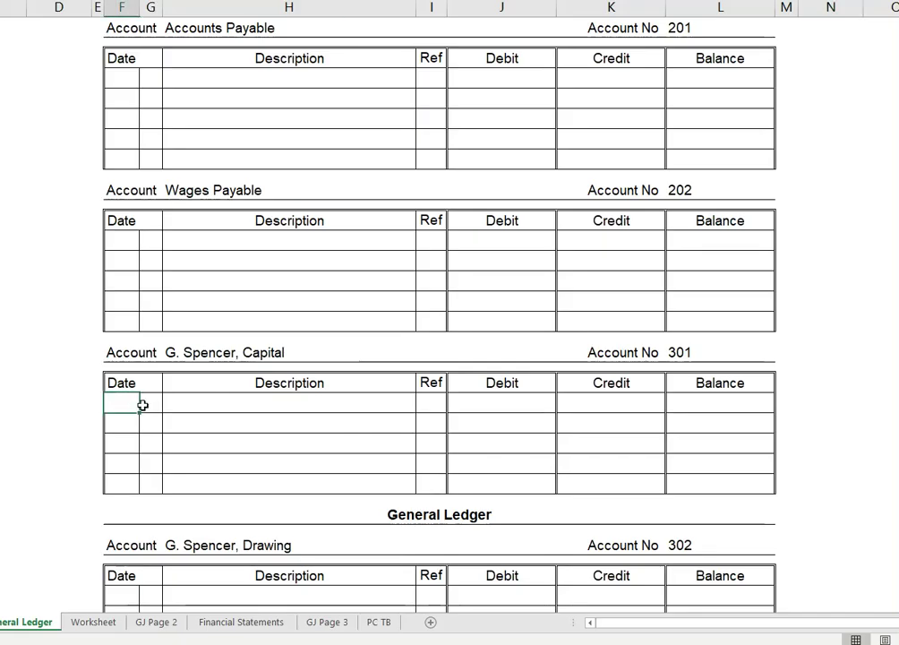
{"action": "type", "text": "Aug"}
{"action": "key", "text": "Tab"}
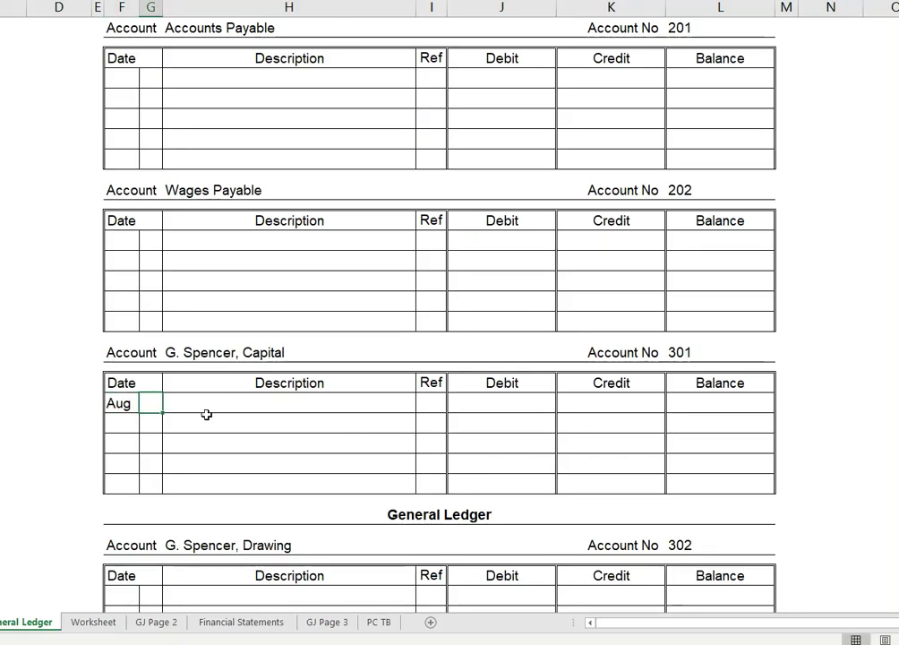
{"action": "type", "text": "1"}
{"action": "key", "text": "Tab"}
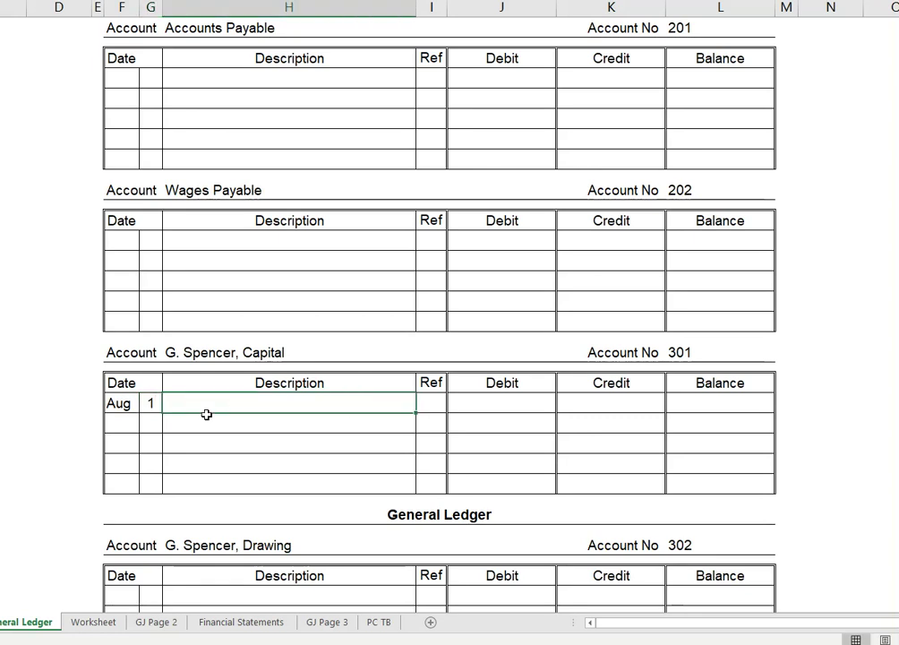
{"action": "key", "text": "Tab"}
{"action": "type", "text": "J"}
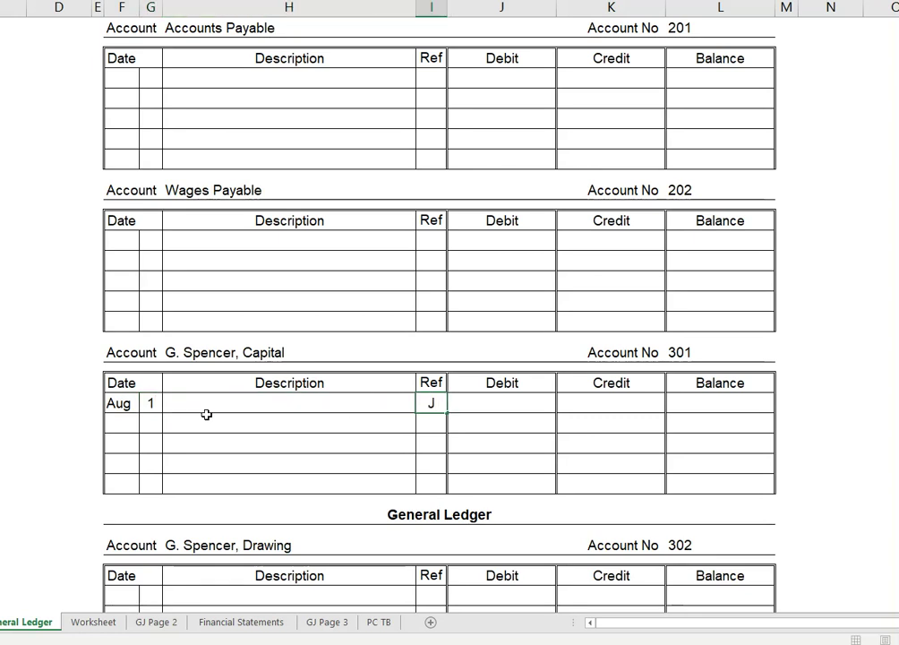
{"action": "type", "text": "1"}
{"action": "key", "text": "Tab"}
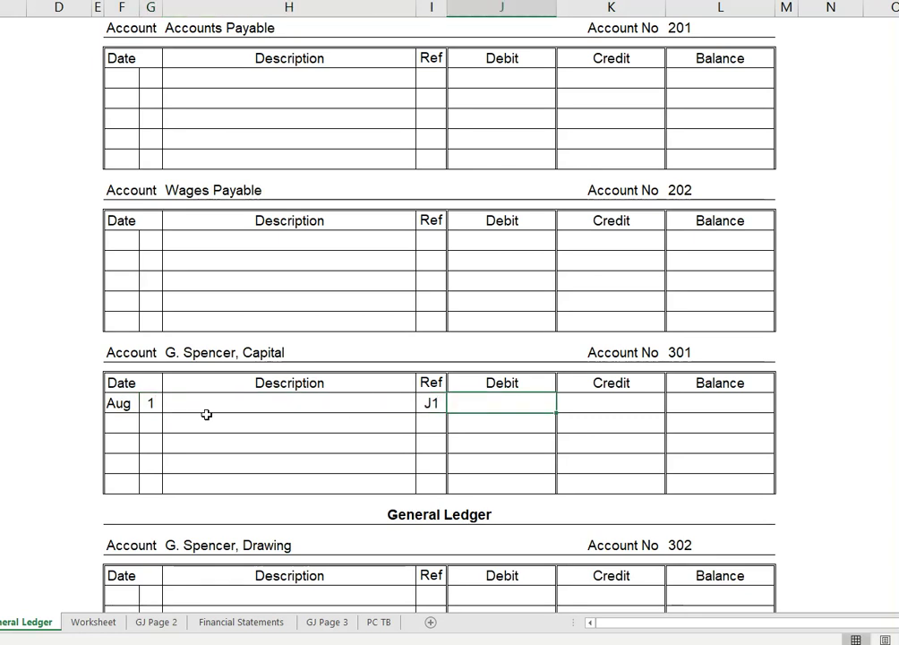
Enter a credit of 3000 and a balance of 3000 for the Capital account's Aug 1 entry
{"action": "key", "text": "Tab"}
{"action": "type", "text": "3000"}
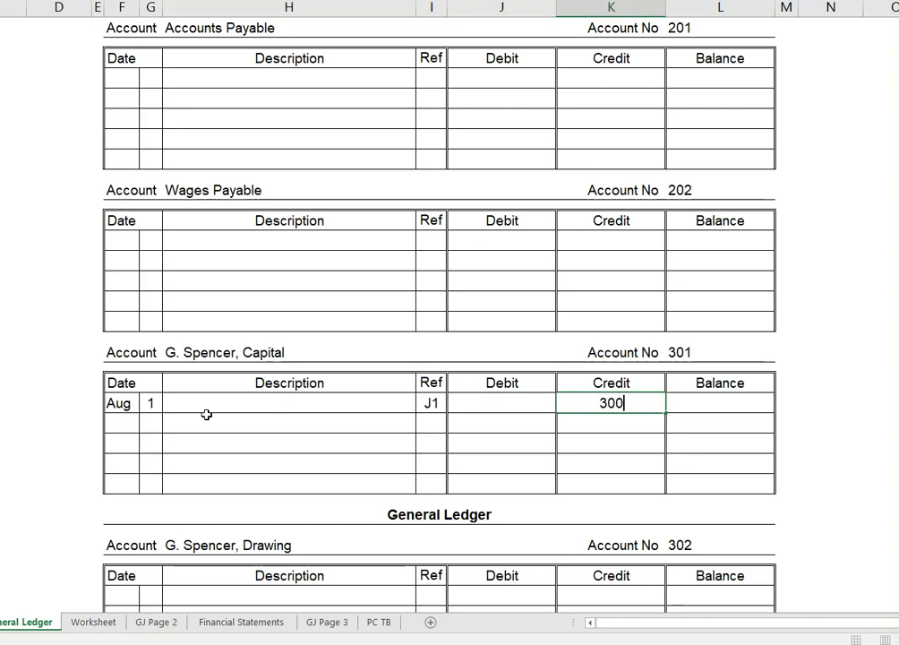
{"action": "key", "text": "Tab"}
{"action": "type", "text": "3000"}
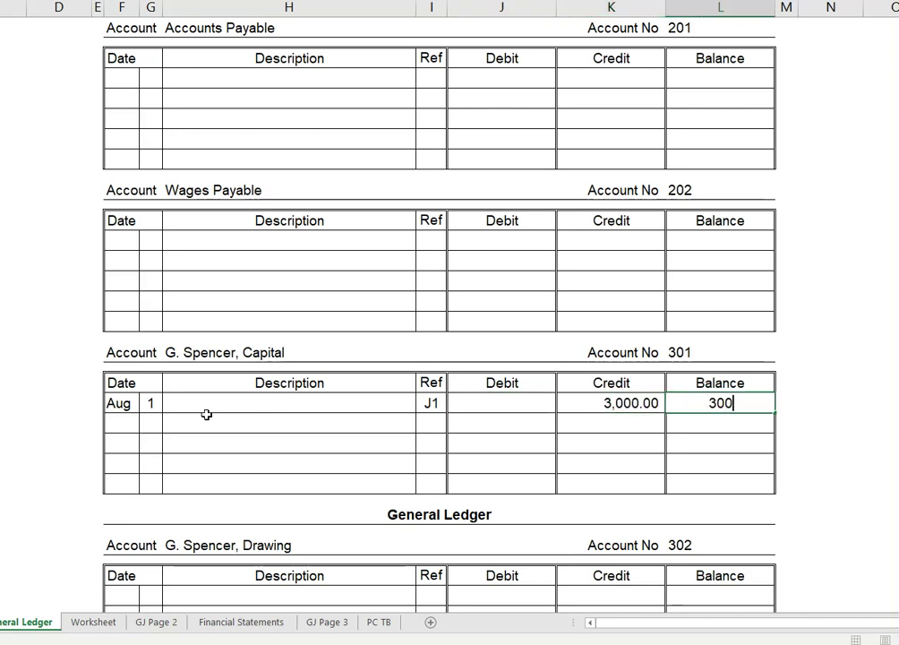
{"action": "key", "text": "Tab"}
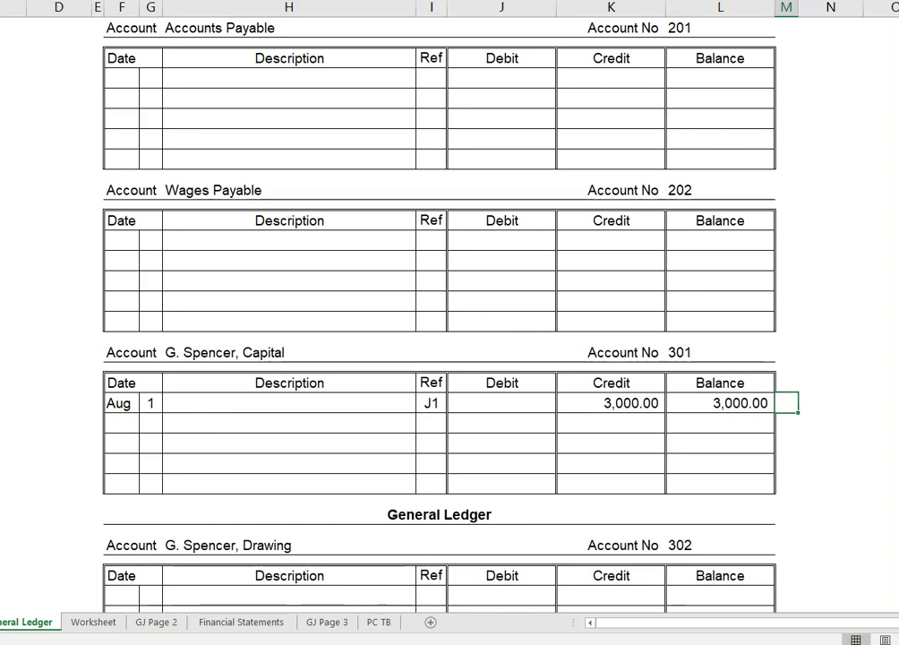
Fill in the General Journal posting references of the Aug 1 transaction: 101 for Cash and 301 for the owner's Capital
{"action": "key", "text": "ctrl+Page_Up"}
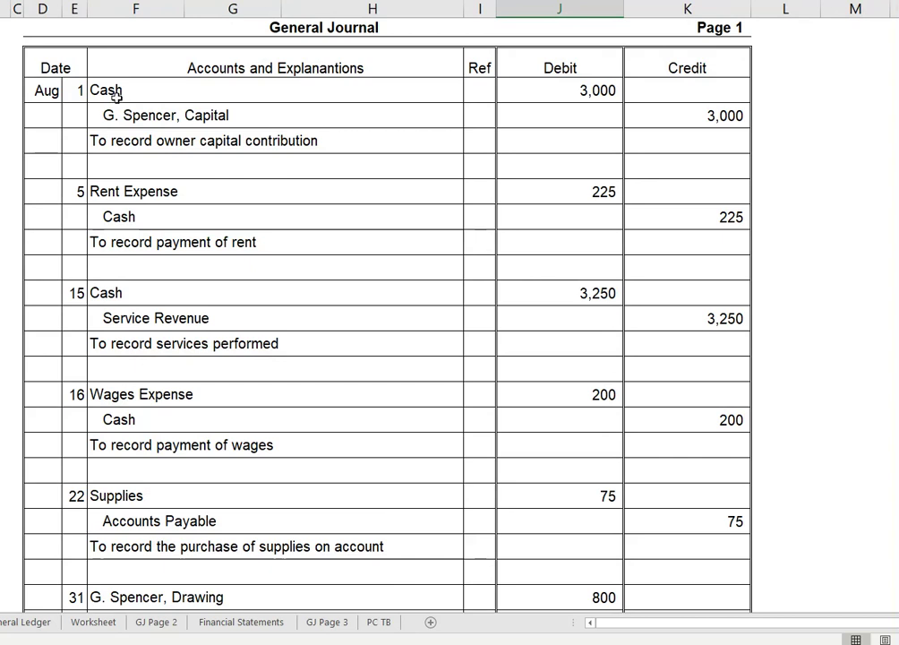
{"action": "left_click", "coordinate": [485, 92]}
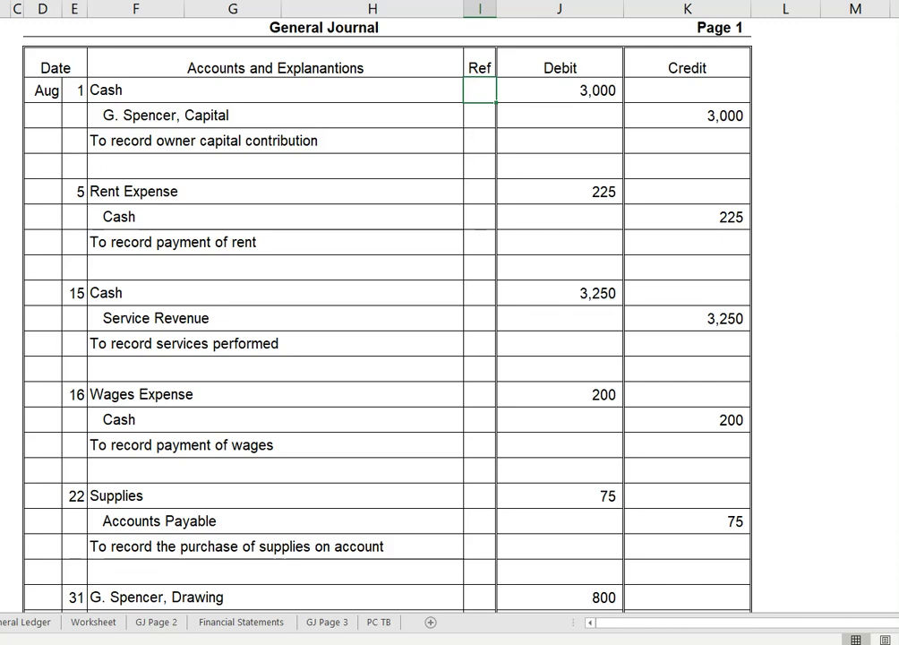
{"action": "type", "text": "101"}
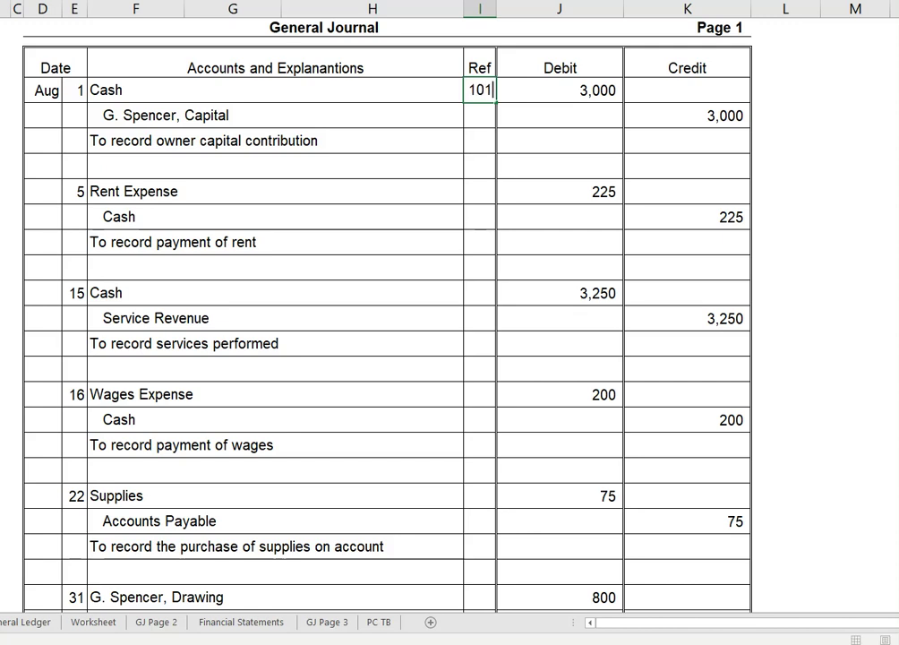
{"action": "key", "text": "Return"}
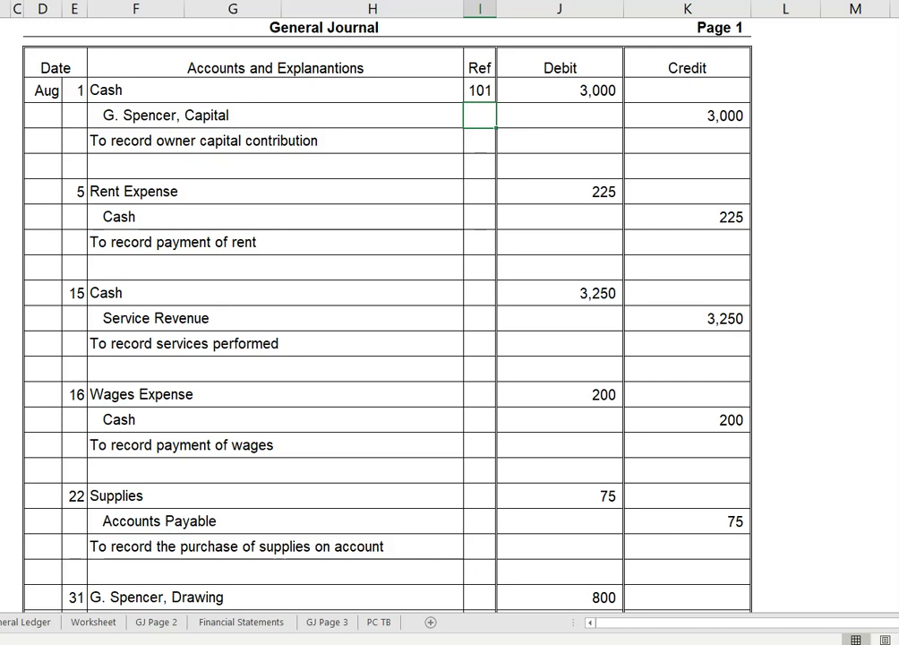
{"action": "type", "text": "301"}
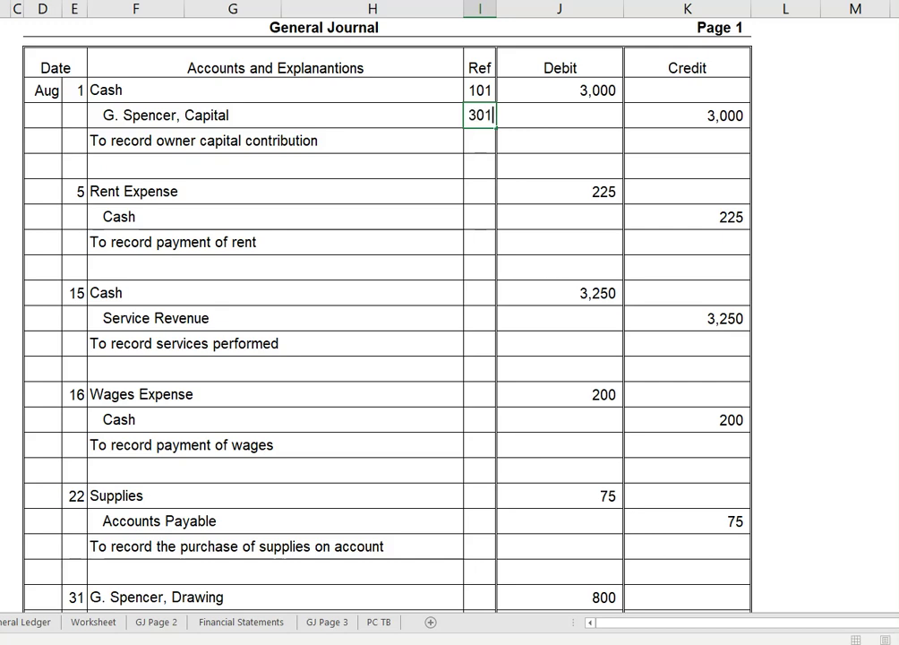
{"action": "key", "text": "Return"}
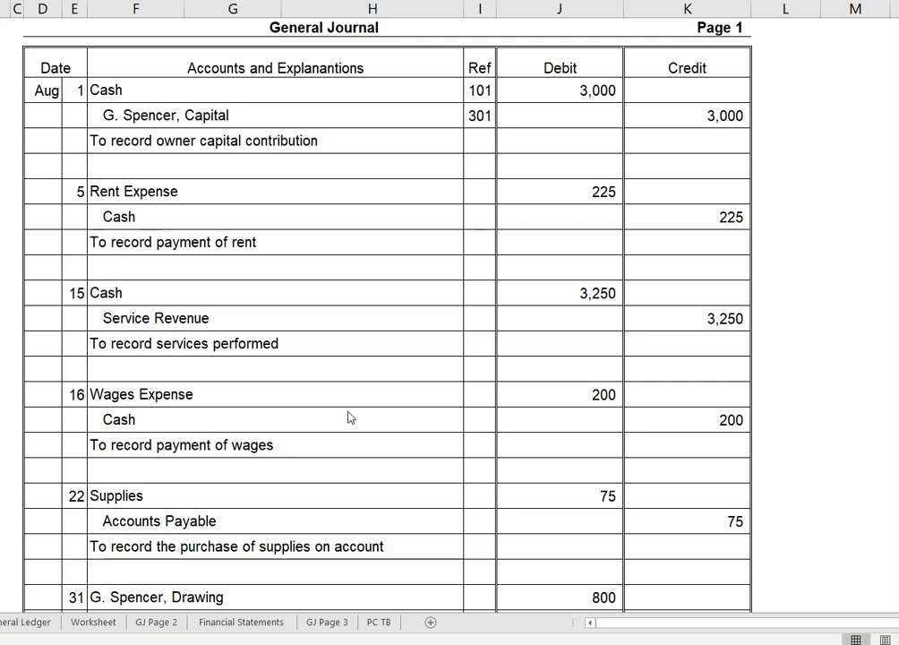
Start the first entry in the Rent Expense account of the General Ledger with date Aug 5 and reference J1
{"action": "left_click", "coordinate": [45, 627]}
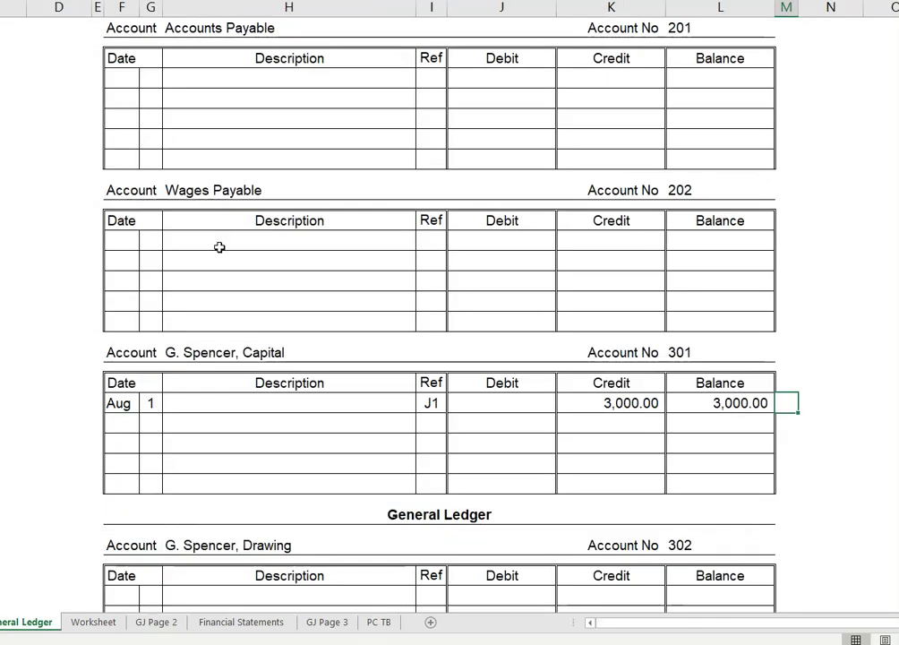
{"action": "scroll", "coordinate": [208, 260], "scroll_direction": "down", "scroll_amount": 6}
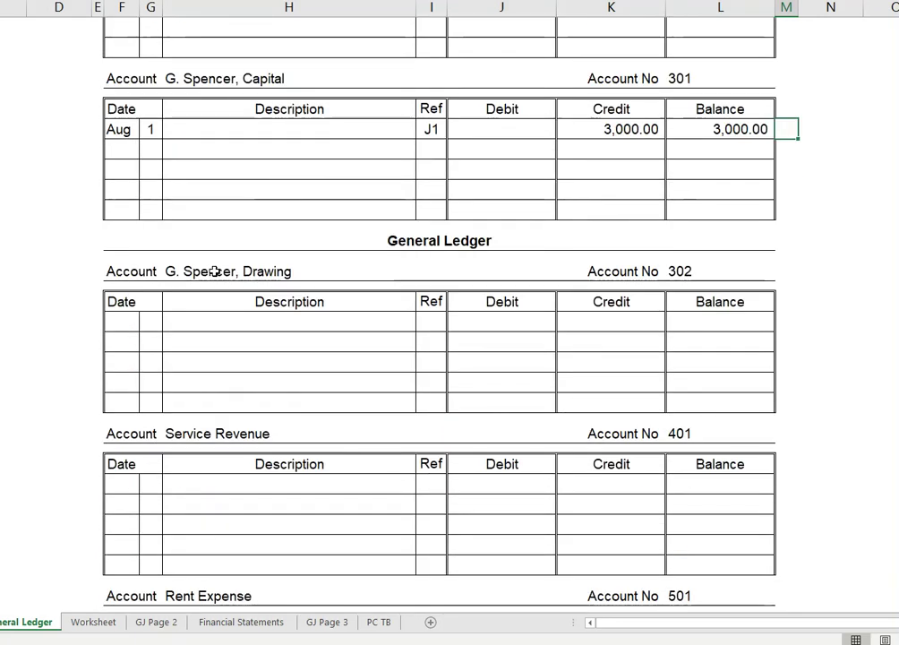
{"action": "scroll", "coordinate": [215, 270], "scroll_direction": "down", "scroll_amount": 4}
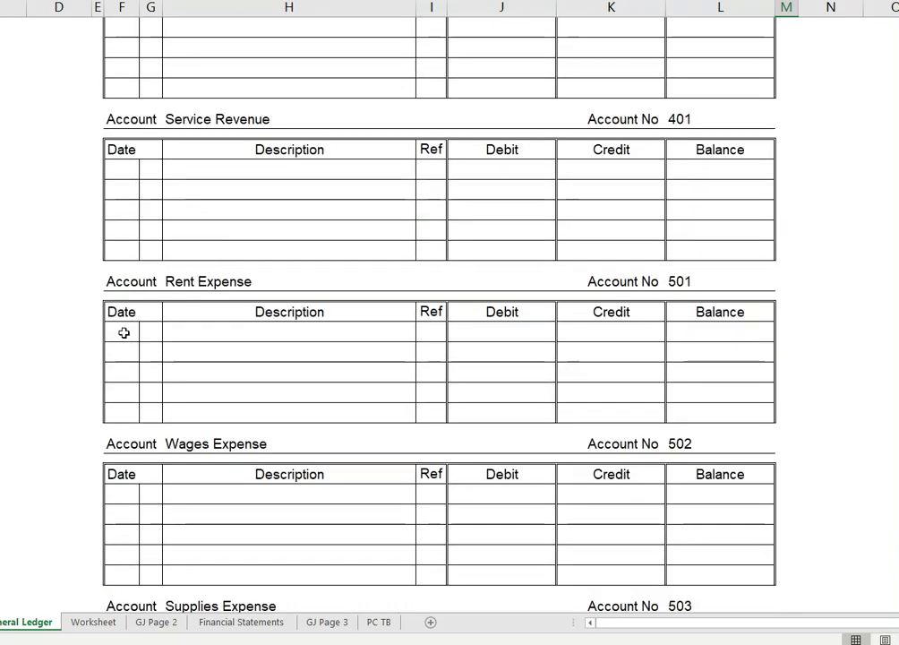
{"action": "left_click", "coordinate": [124, 332]}
{"action": "type", "text": "Aug"}
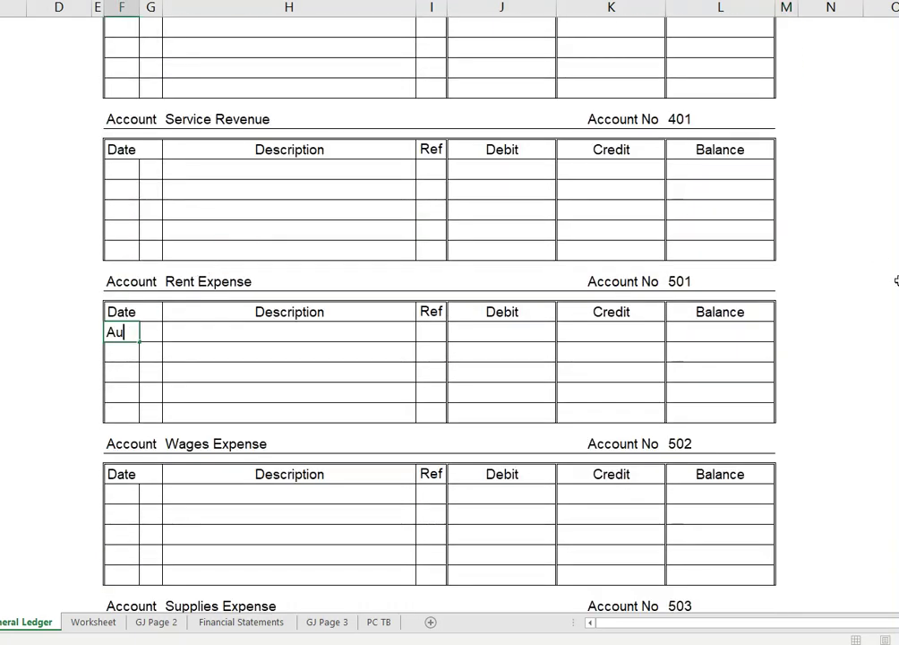
{"action": "key", "text": "Tab"}
{"action": "type", "text": "5"}
{"action": "key", "text": "Tab"}
{"action": "key", "text": "Tab"}
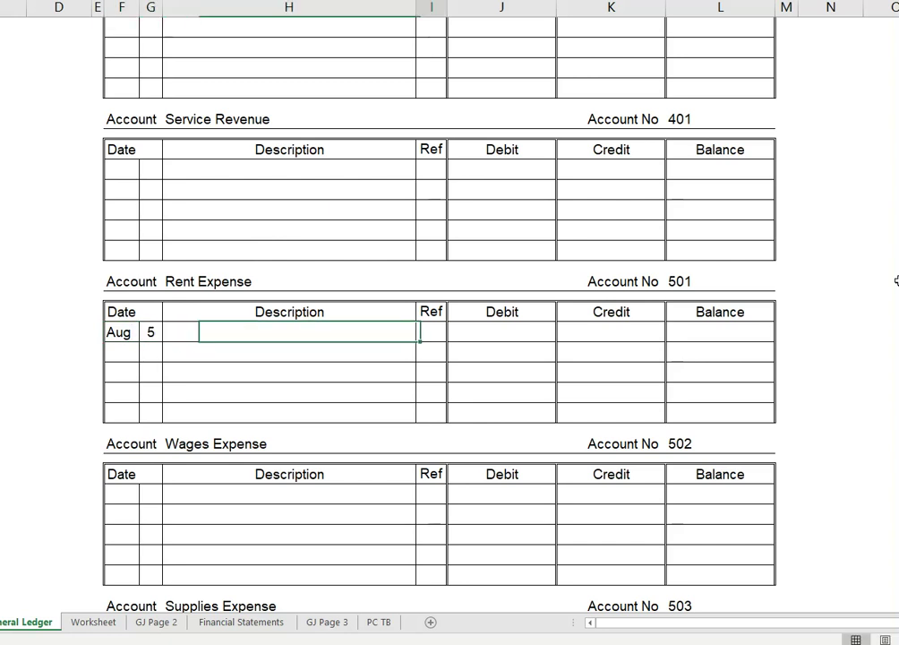
{"action": "type", "text": "J1"}
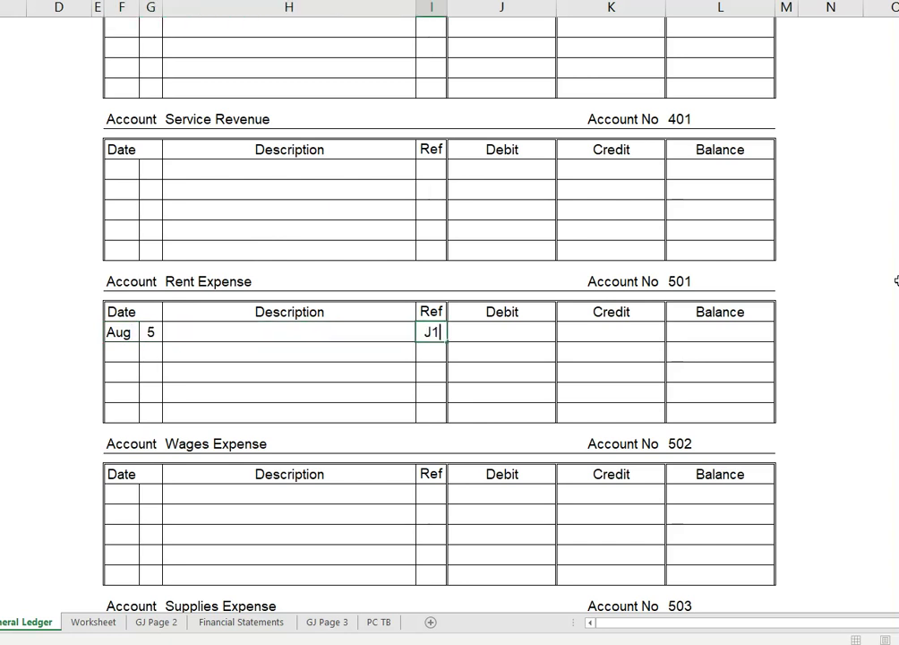
{"action": "key", "text": "Tab"}
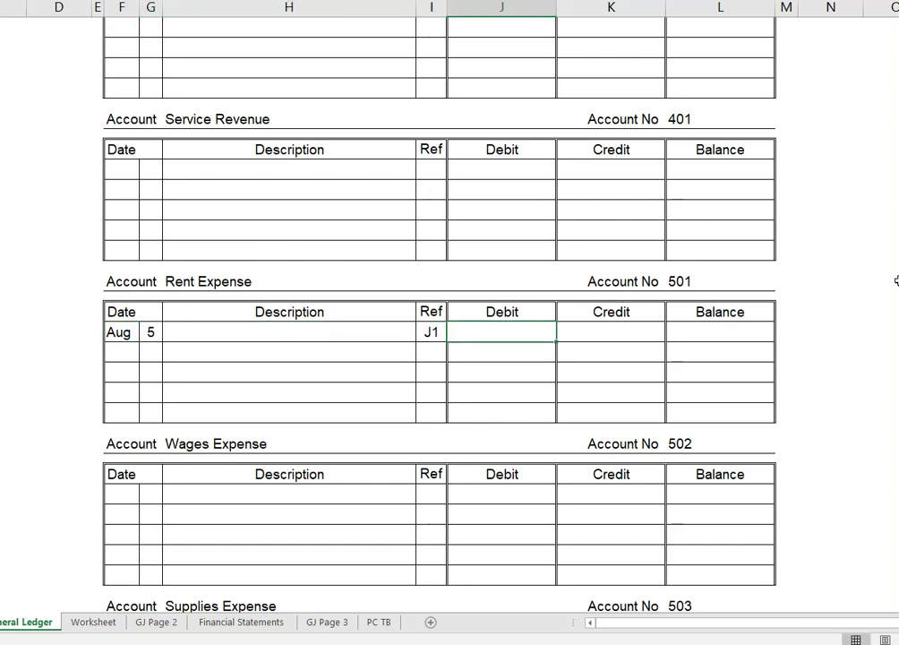
Enter a debit of 225 and a balance of 225 for the Rent Expense account's Aug 5 entry
{"action": "type", "text": "225"}
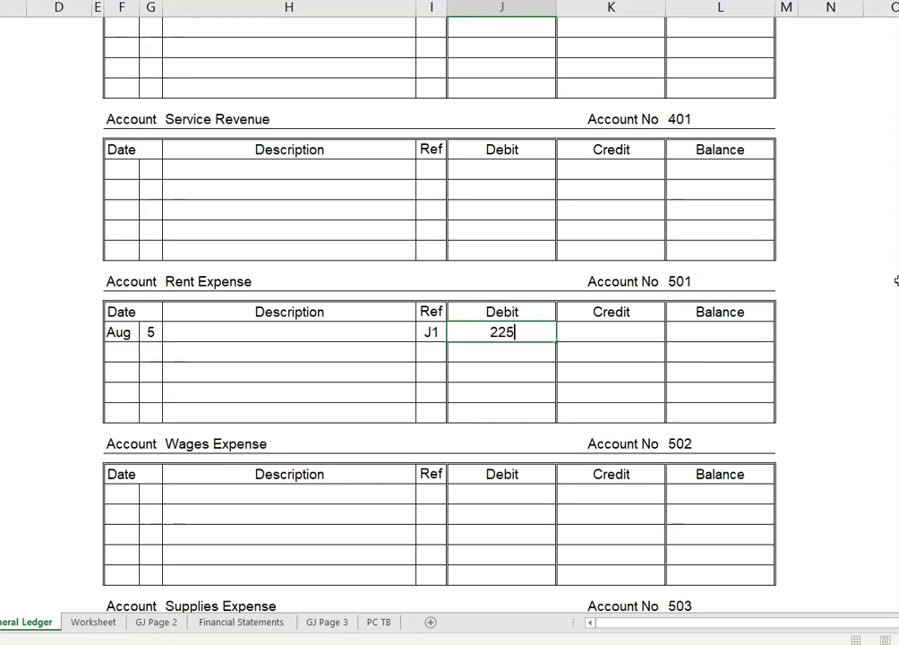
{"action": "key", "text": "Tab"}
{"action": "key", "text": "Tab"}
{"action": "type", "text": "225"}
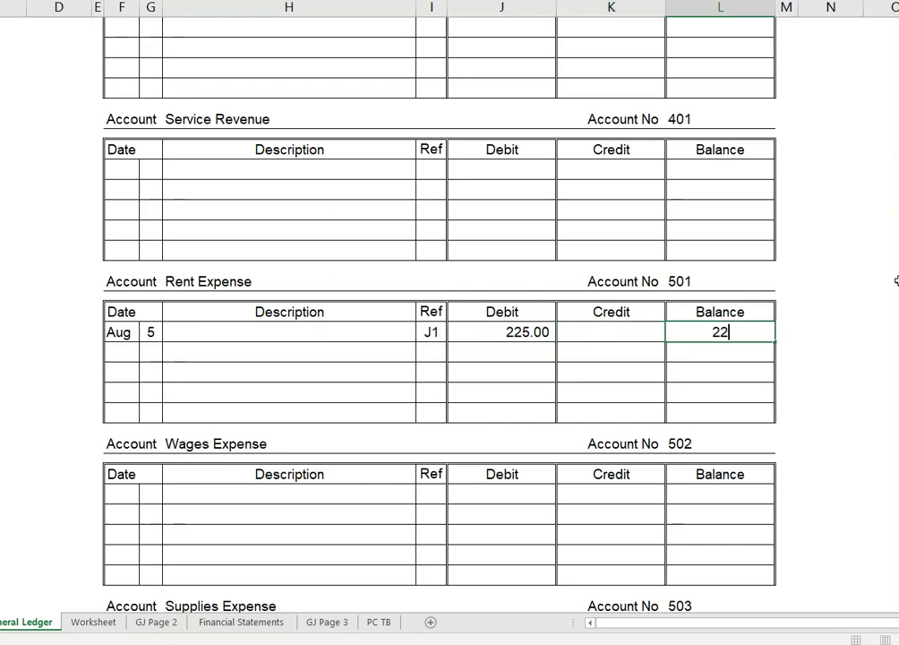
{"action": "key", "text": "Tab"}
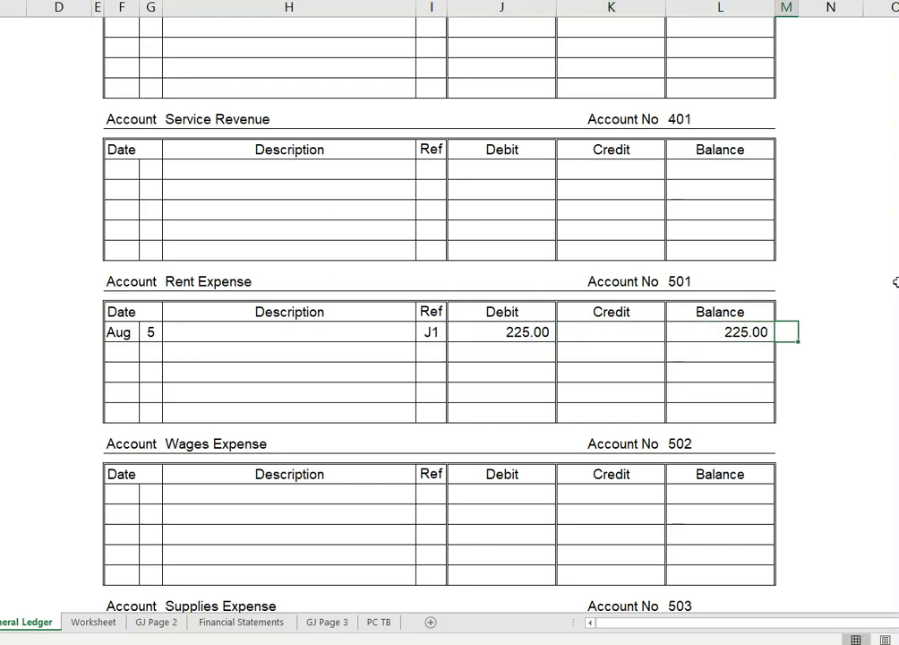
Fill in 501 as the General Journal posting reference of the Aug 5 Rent Expense line
{"action": "key", "text": "alt+Tab"}
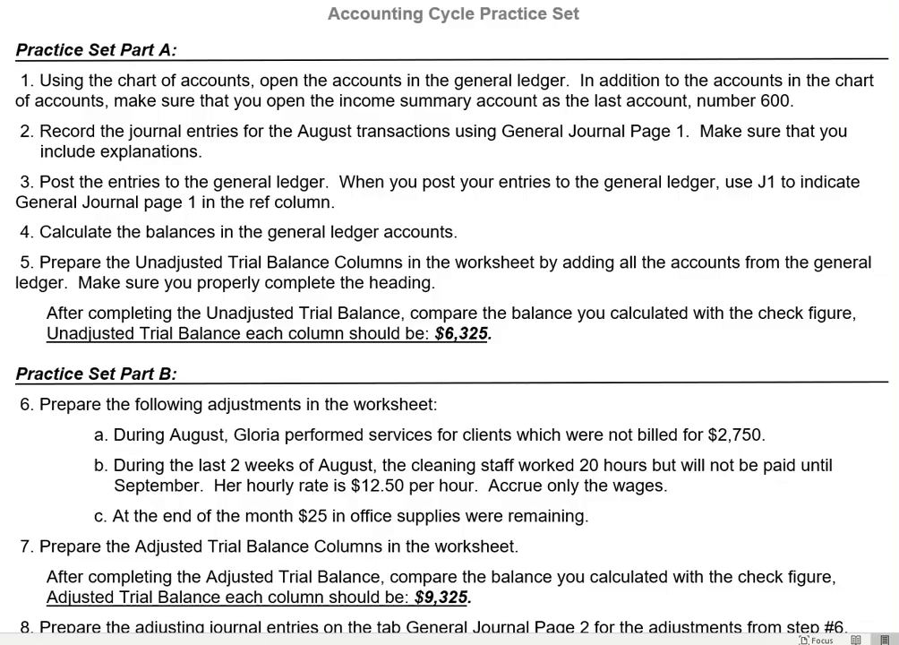
{"action": "key", "text": "alt+Tab"}
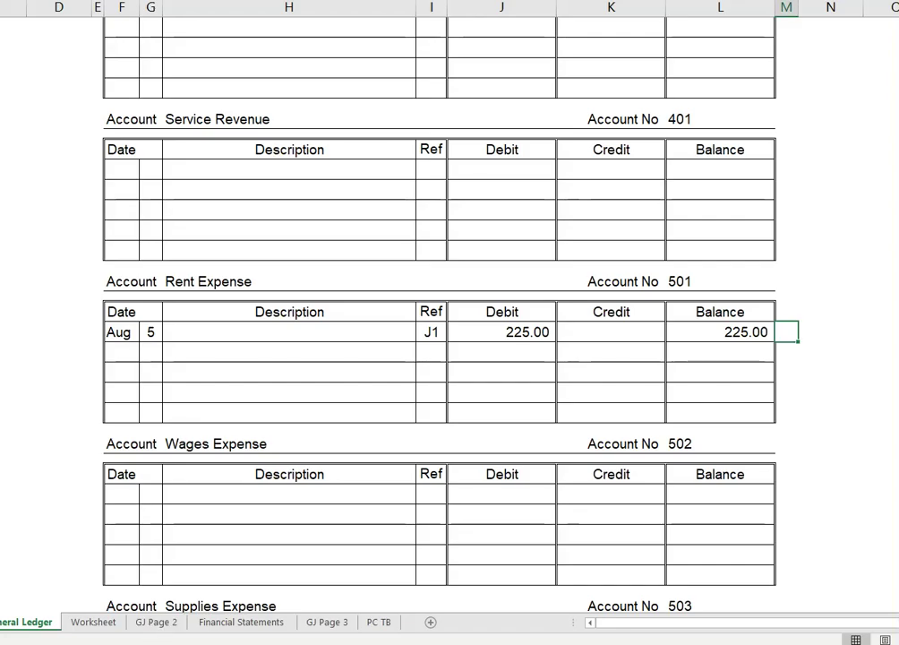
{"action": "key", "text": "ctrl+Page_Up"}
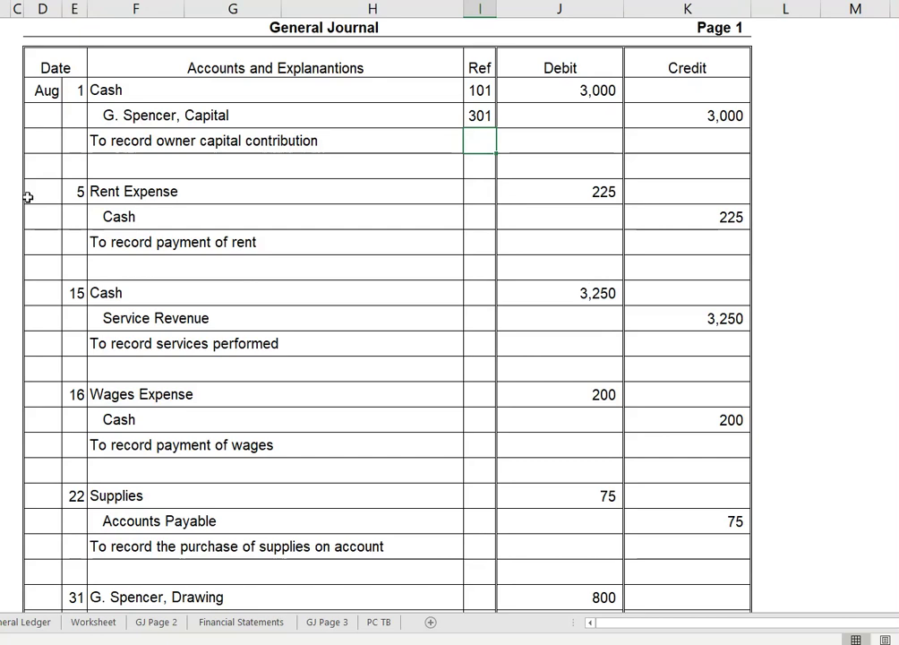
{"action": "left_click", "coordinate": [485, 191]}
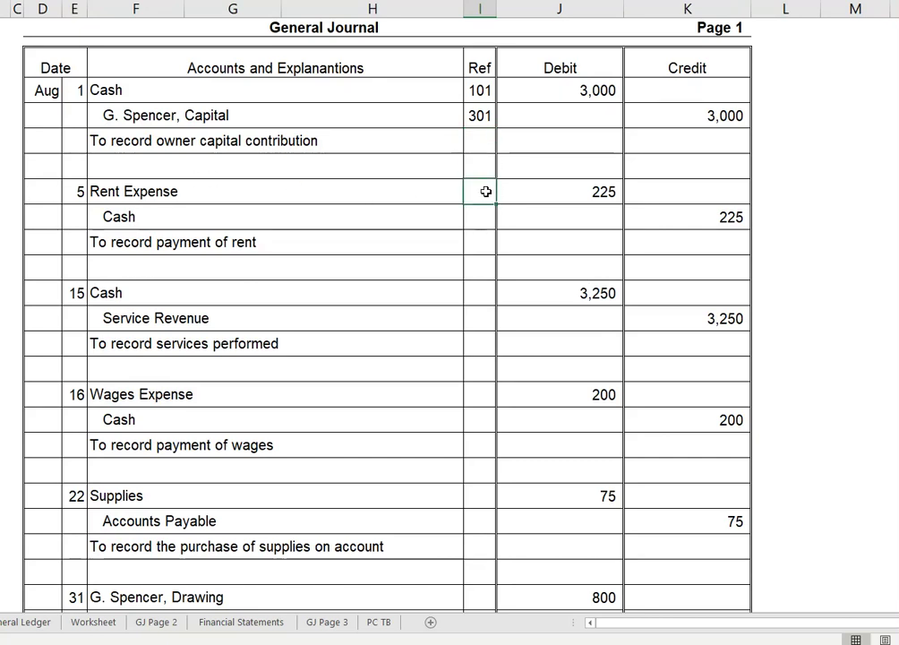
{"action": "type", "text": "501"}
{"action": "left_click", "coordinate": [491, 225]}
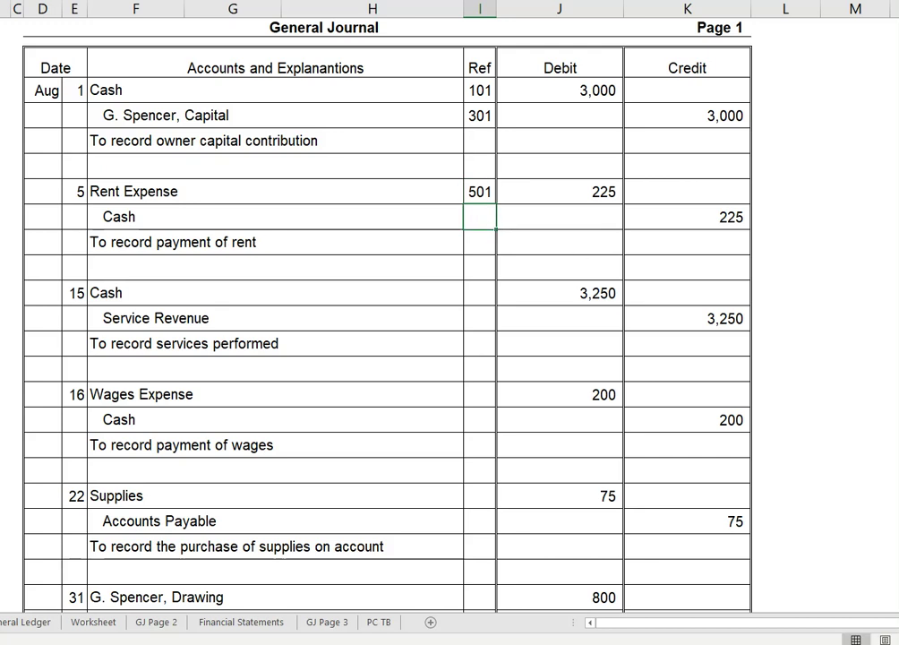
{"action": "mouse_move", "coordinate": [727, 640]}
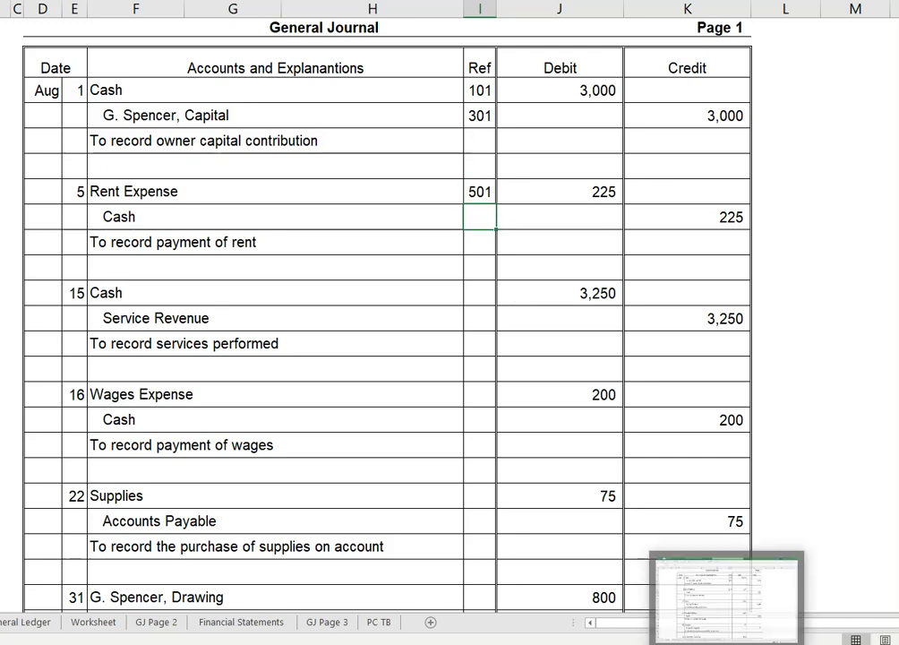
{"action": "left_click", "coordinate": [727, 598]}
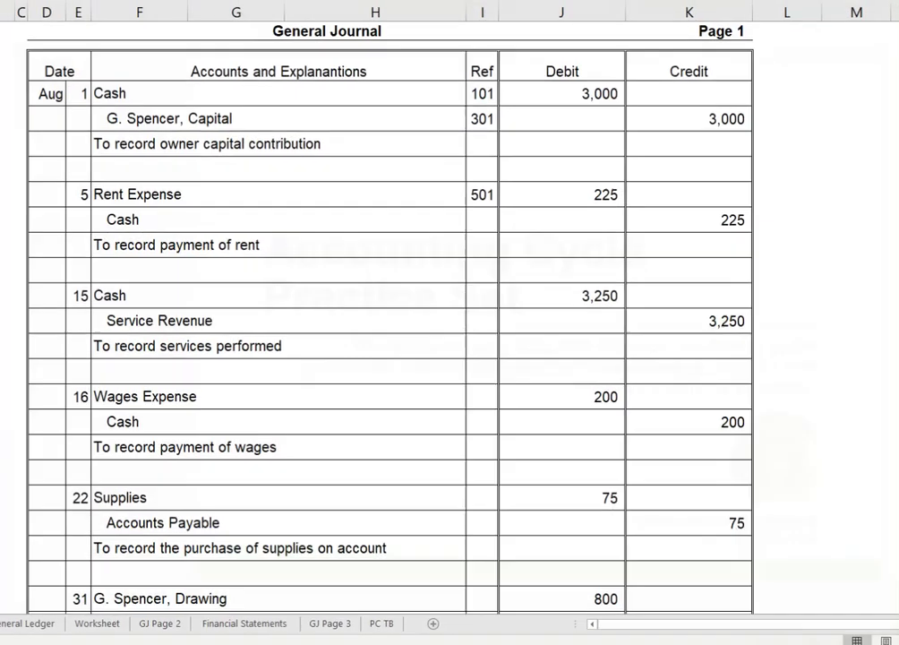
{"action": "left_click", "coordinate": [90, 624]}
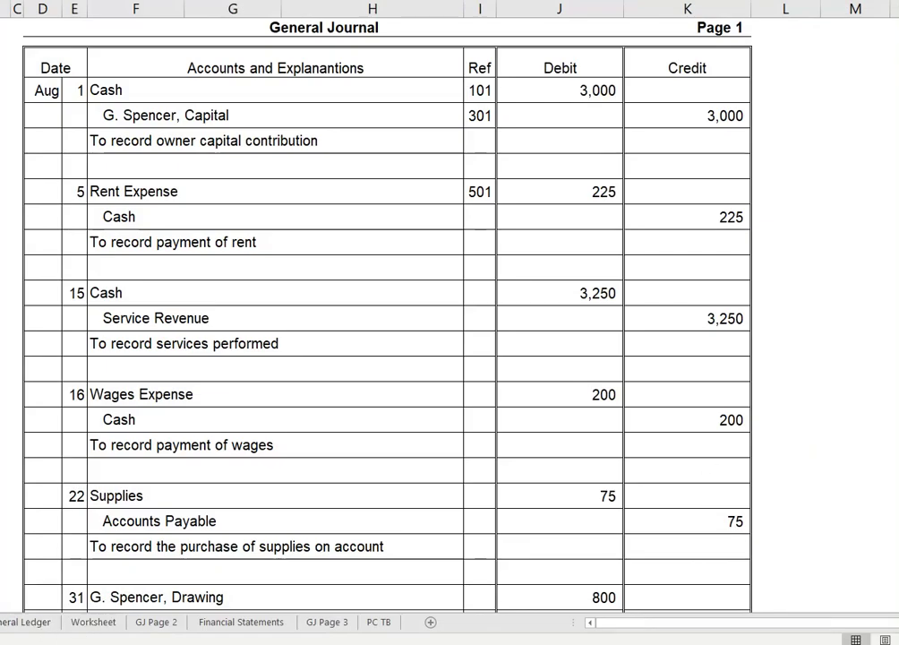
Start the second entry in the Cash account of the General Ledger with day 5 and reference J1
{"action": "left_click", "coordinate": [22, 622]}
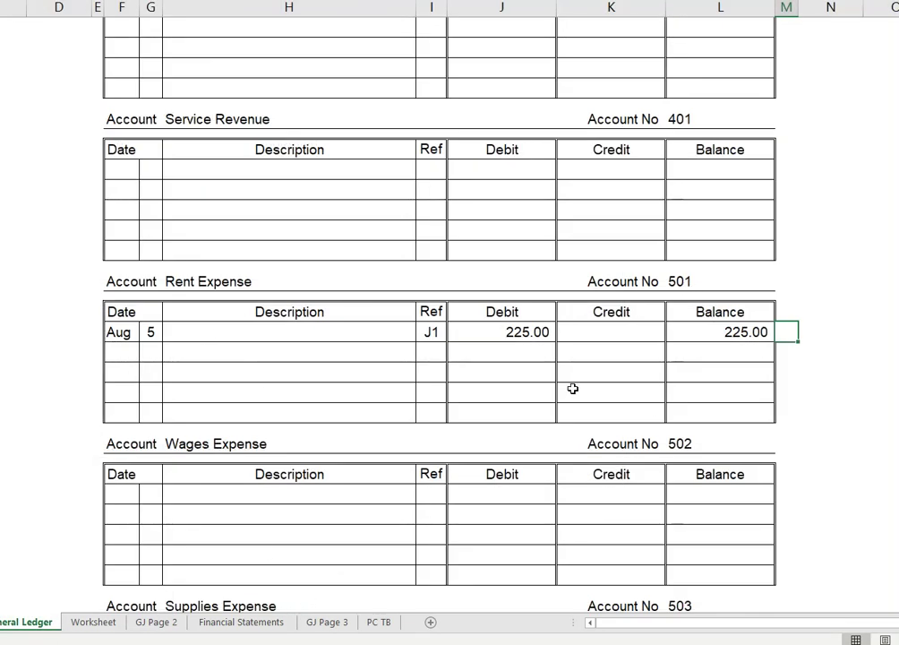
{"action": "scroll", "coordinate": [572, 387], "scroll_direction": "up", "scroll_amount": 1}
{"action": "scroll", "coordinate": [572, 388], "scroll_direction": "up", "scroll_amount": 18}
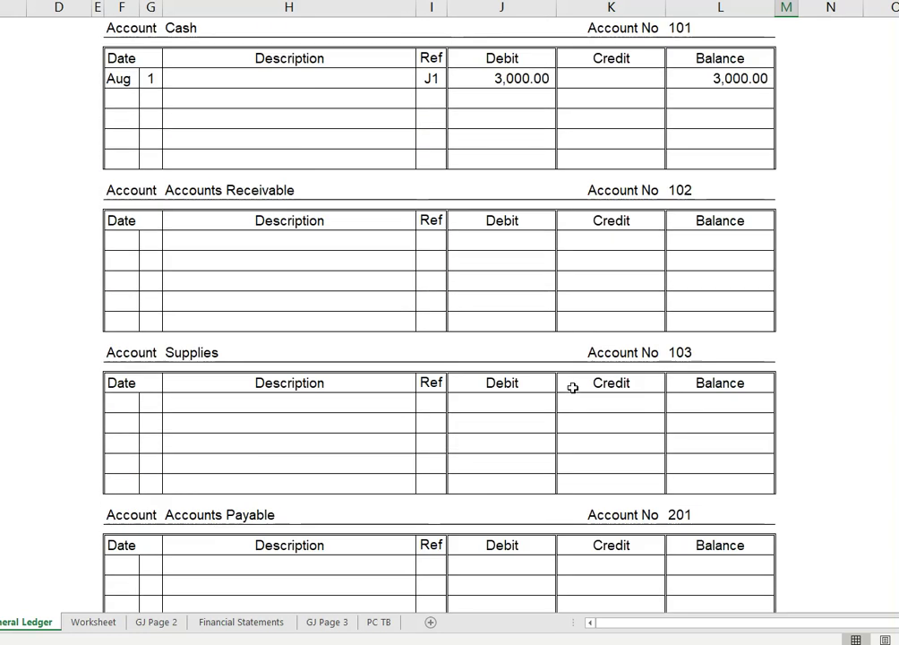
{"action": "left_click", "coordinate": [149, 138]}
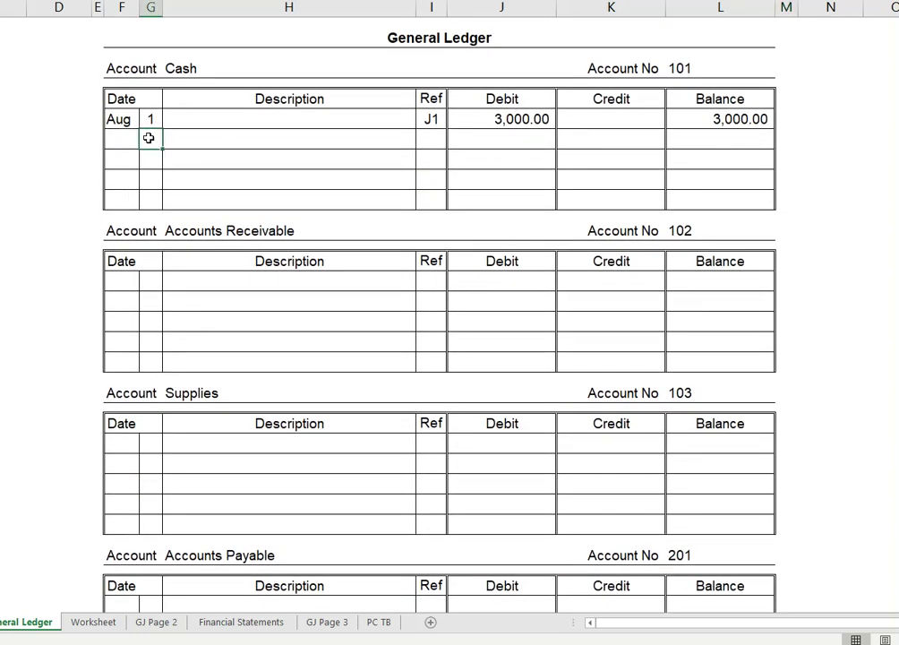
{"action": "type", "text": "5"}
{"action": "key", "text": "Tab"}
{"action": "key", "text": "Tab"}
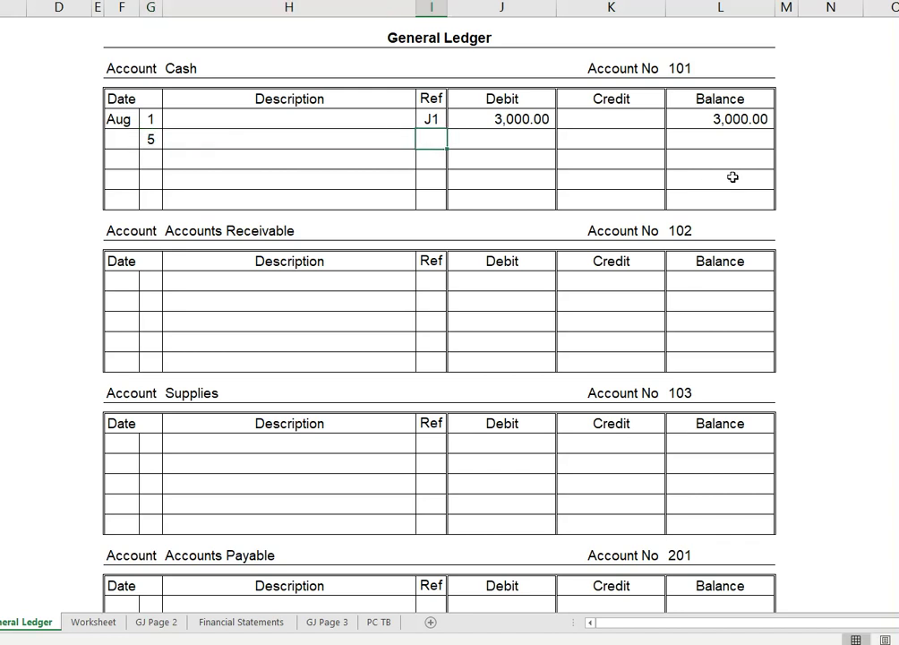
{"action": "type", "text": "J1"}
{"action": "key", "text": "Tab"}
{"action": "key", "text": "Tab"}
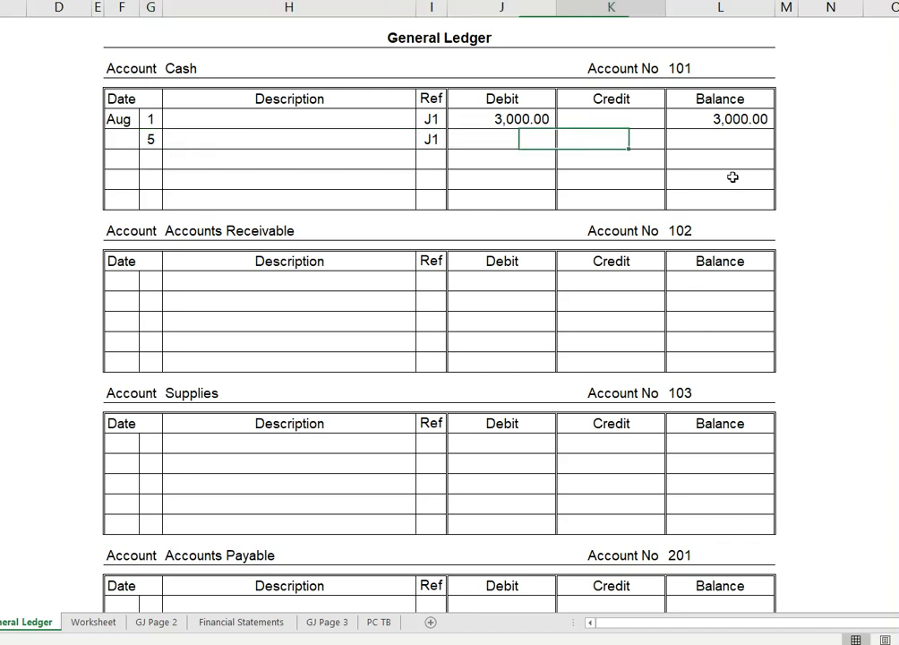
Enter a credit of 225 and a balance of 2775 for the Cash account's Aug 5 entry
{"action": "type", "text": "225"}
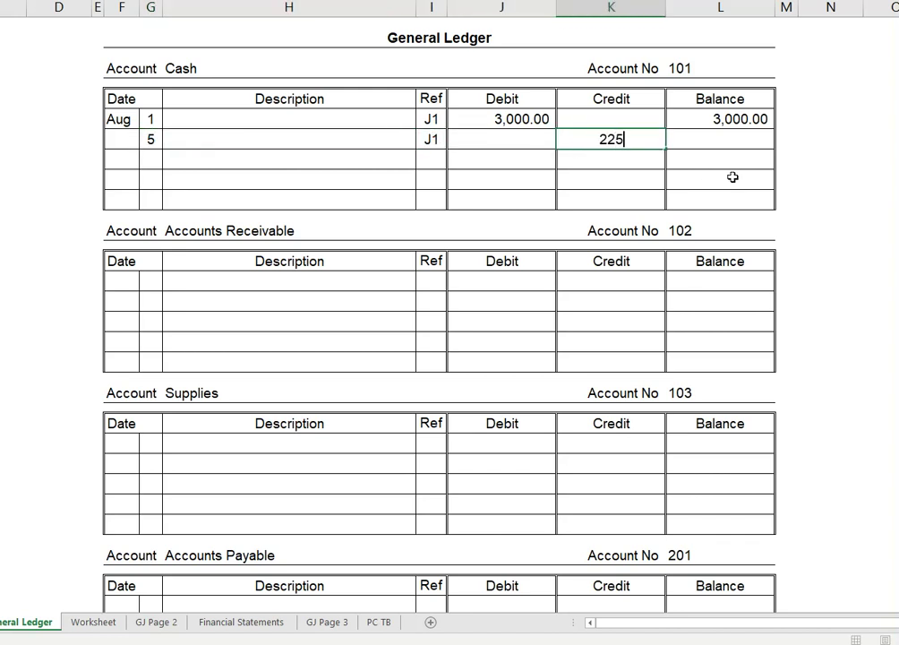
{"action": "key", "text": "Tab"}
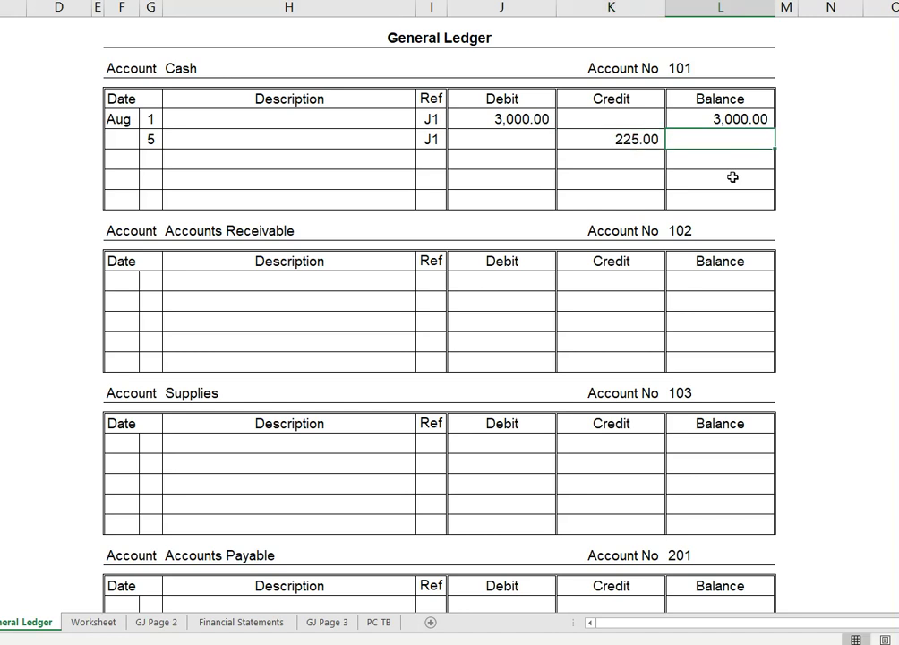
{"action": "type", "text": "775"}
{"action": "key", "text": "Return"}
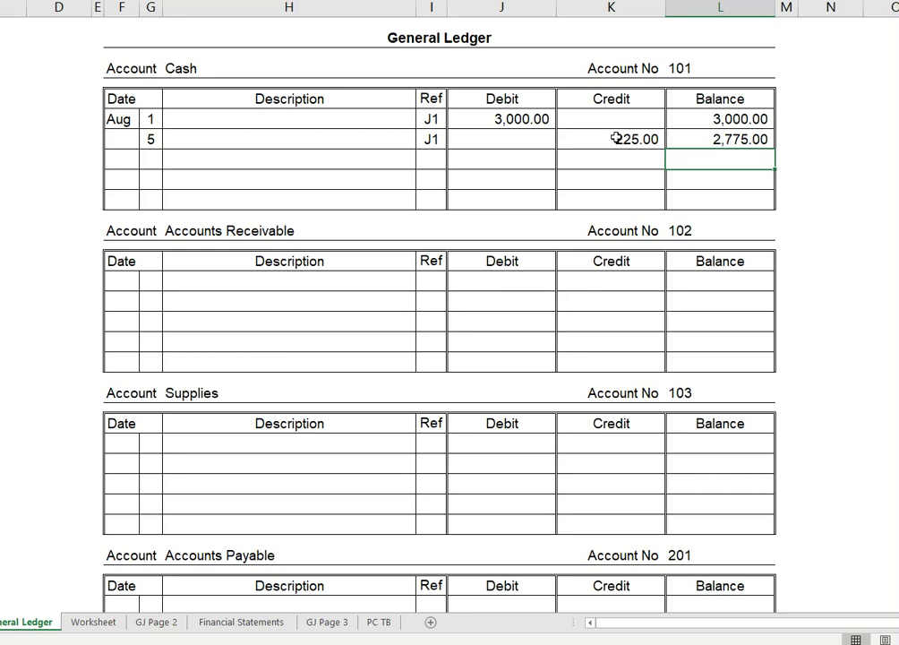
{"action": "left_click", "coordinate": [706, 142]}
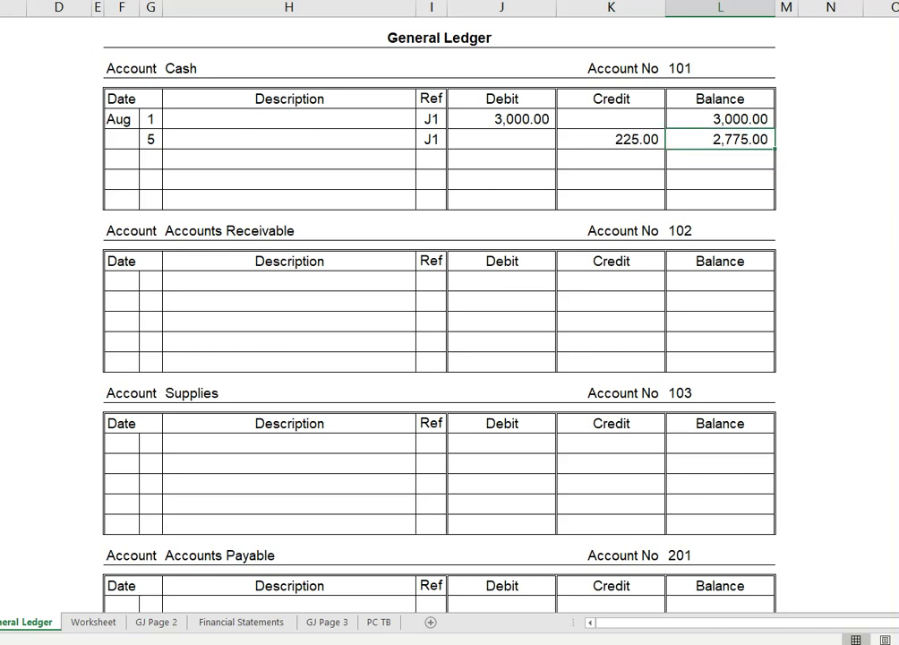
{"action": "key", "text": "ctrl+Home"}
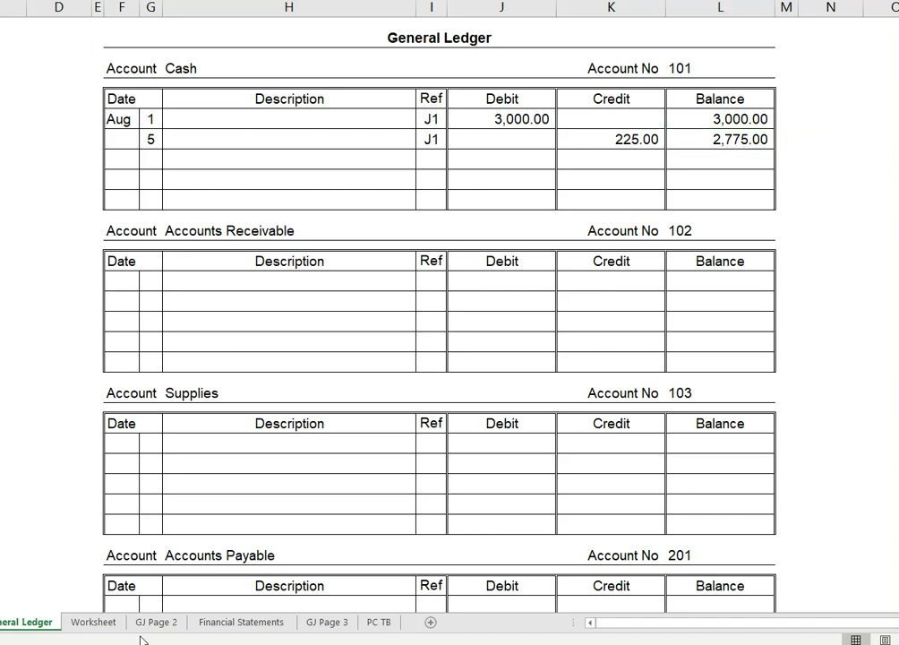
Fill in 101 as the General Journal posting reference of the Aug 5 Cash line
{"action": "key", "text": "ctrl+Page_Up"}
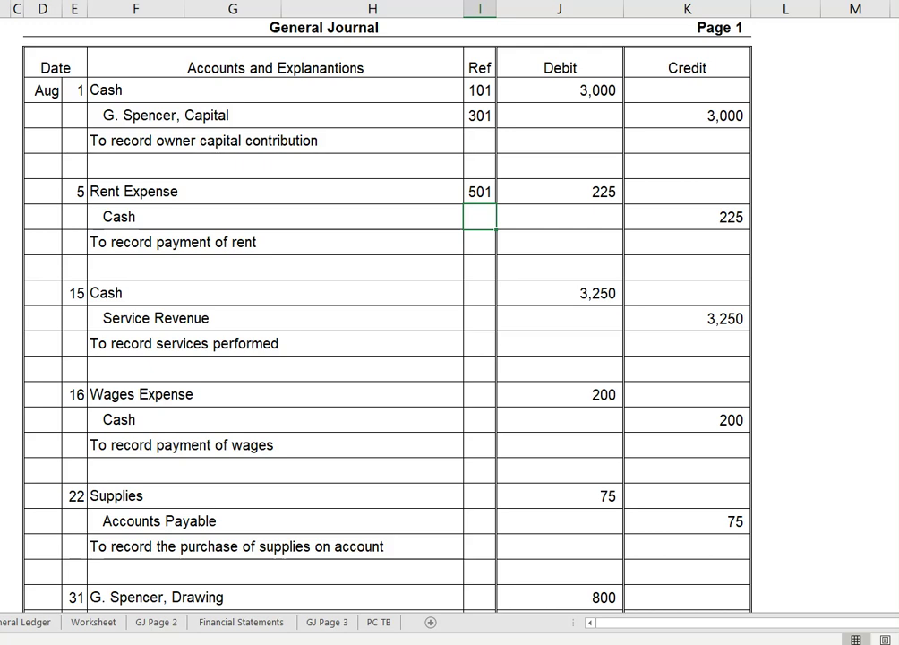
{"action": "type", "text": "101"}
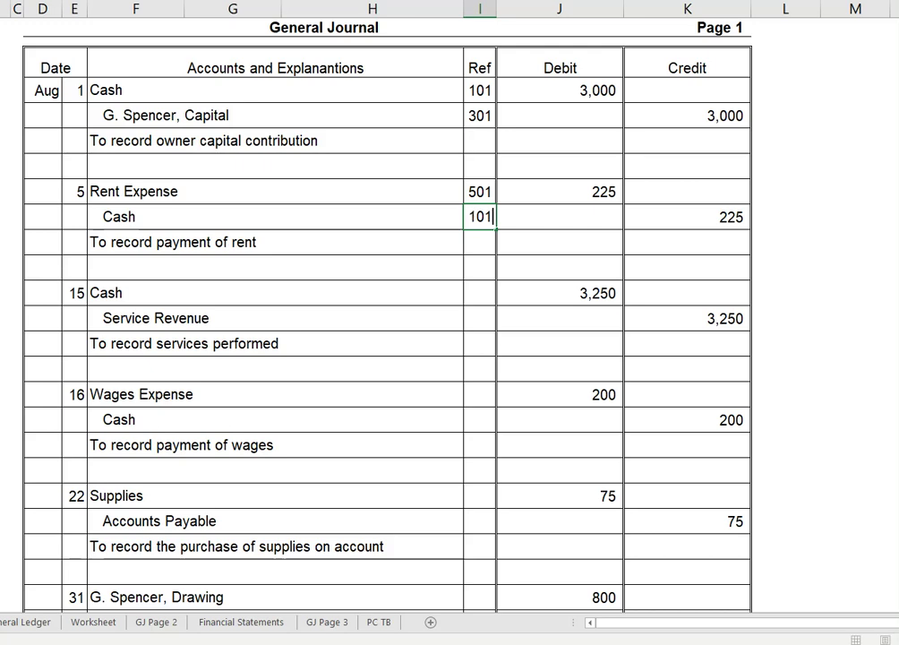
{"action": "left_click", "coordinate": [894, 242]}
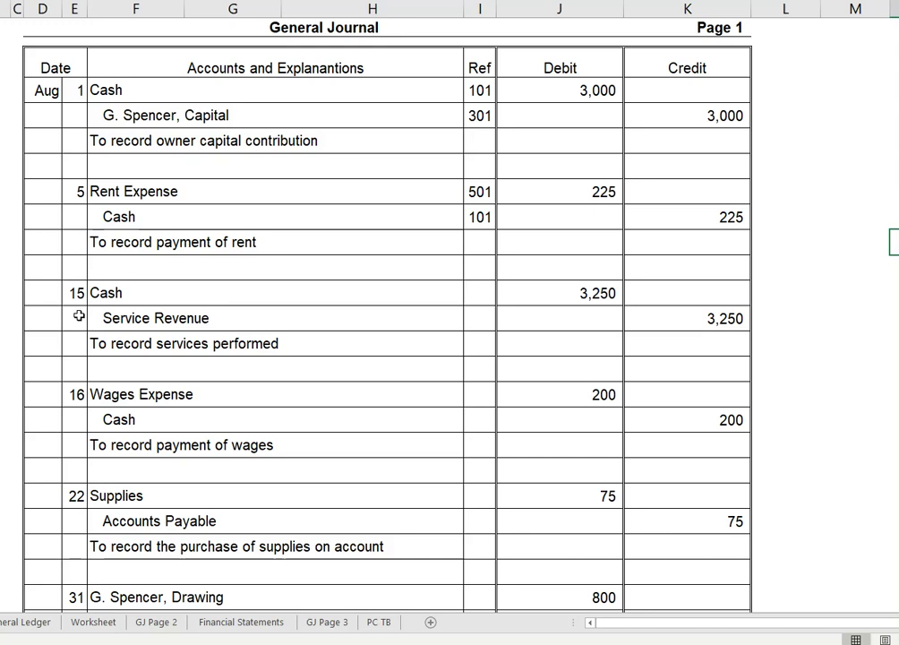
Start the third entry in the Cash account of the General Ledger with day 15 and reference J1
{"action": "left_click", "coordinate": [45, 622]}
{"action": "left_click", "coordinate": [151, 160]}
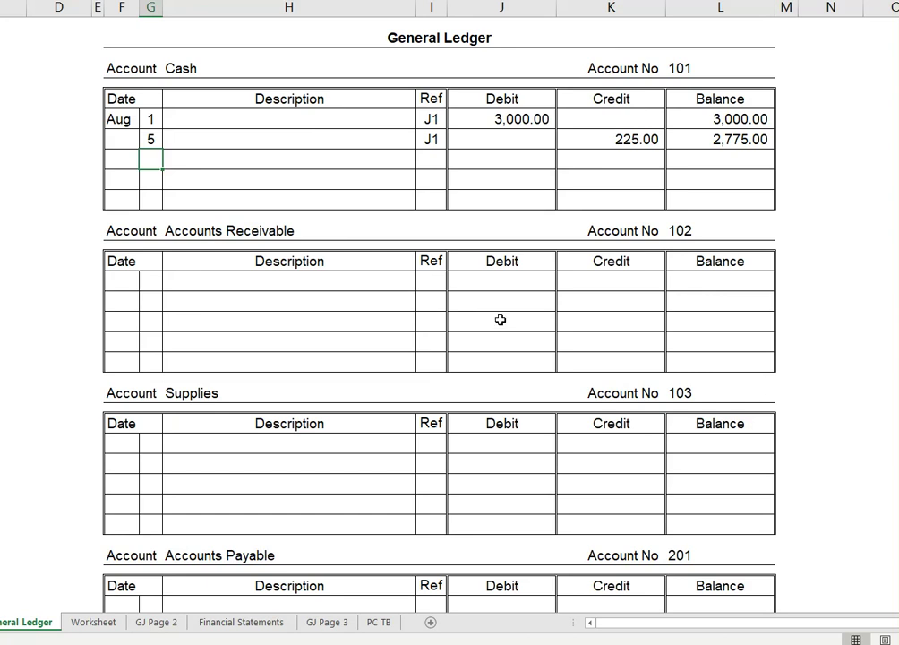
{"action": "type", "text": "15"}
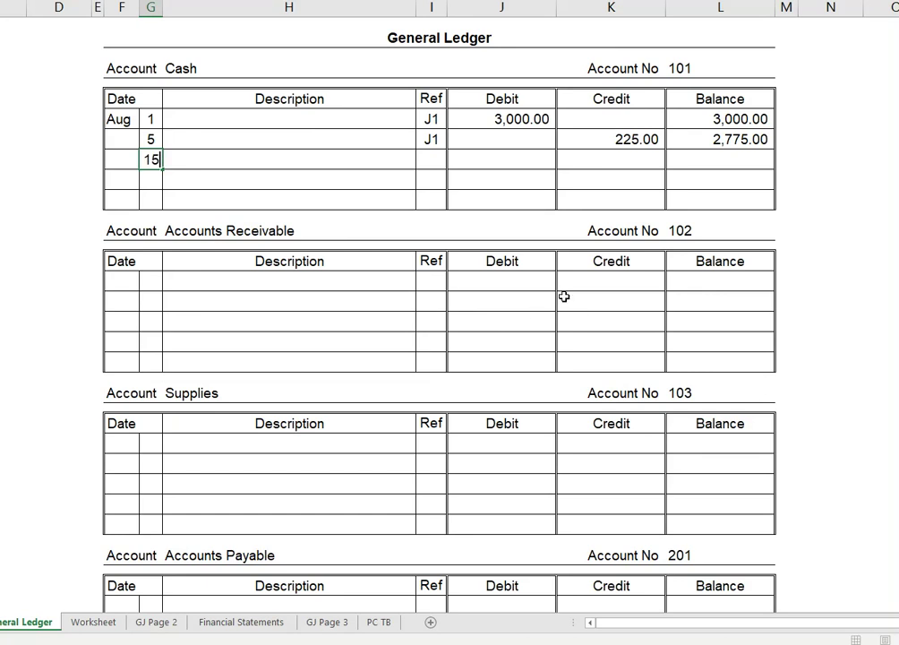
{"action": "key", "text": "Tab"}
{"action": "key", "text": "Tab"}
{"action": "type", "text": "J1"}
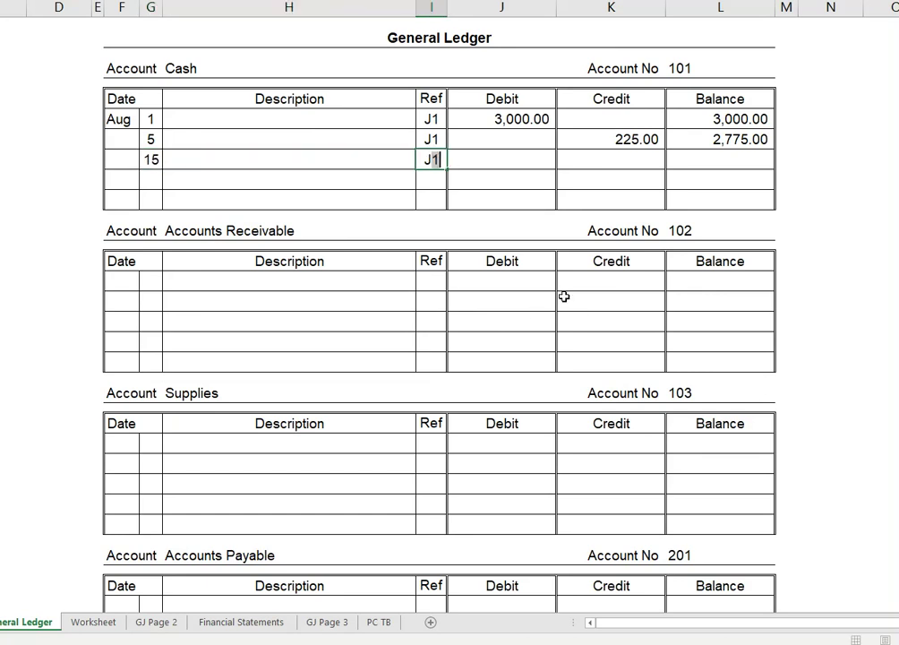
{"action": "key", "text": "Tab"}
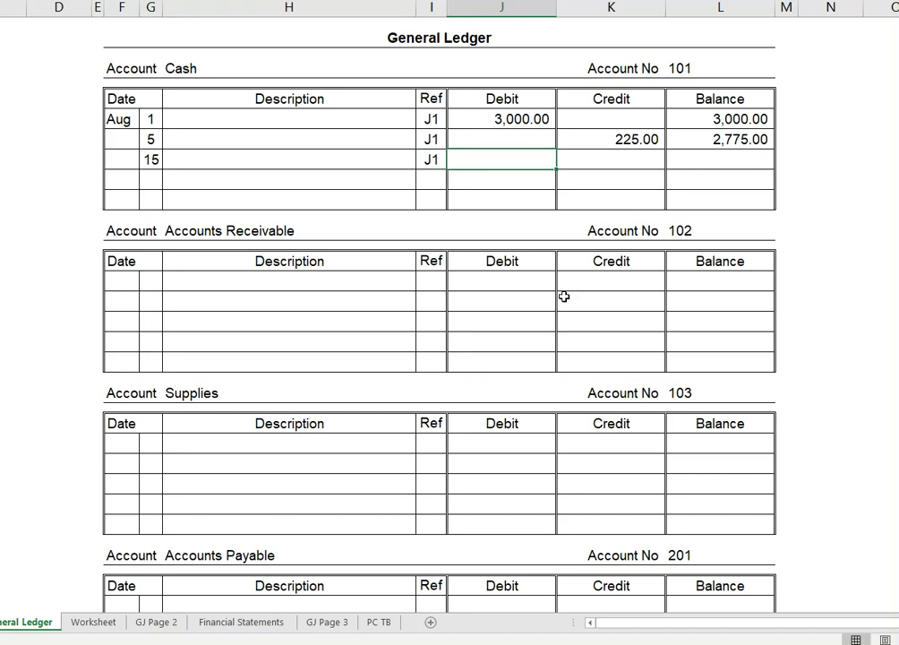
Enter a debit of 3250 and a balance of 6025 for the Cash account's Aug 15 entry
{"action": "type", "text": "3250"}
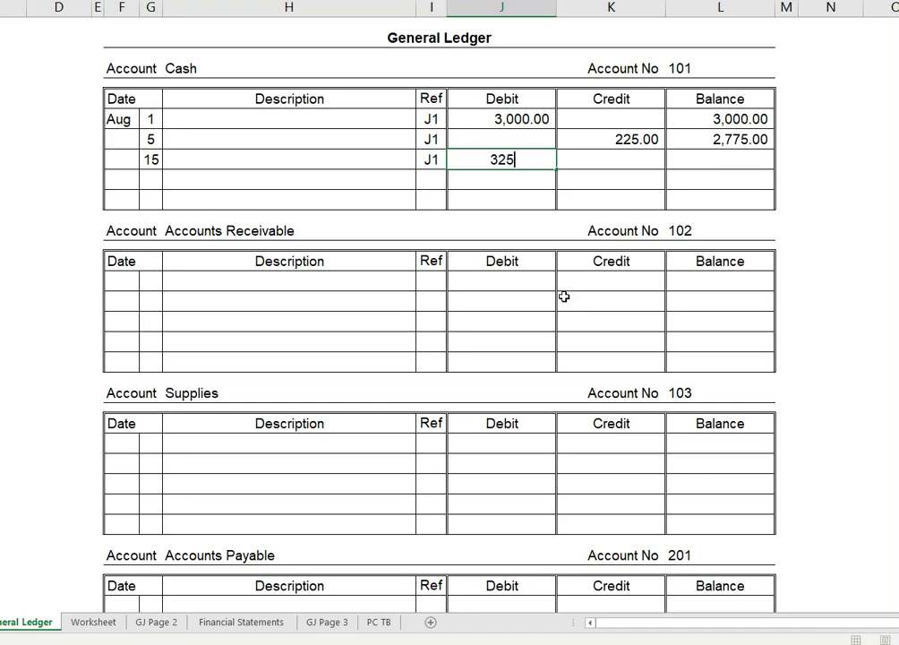
{"action": "key", "text": "Tab"}
{"action": "key", "text": "Tab"}
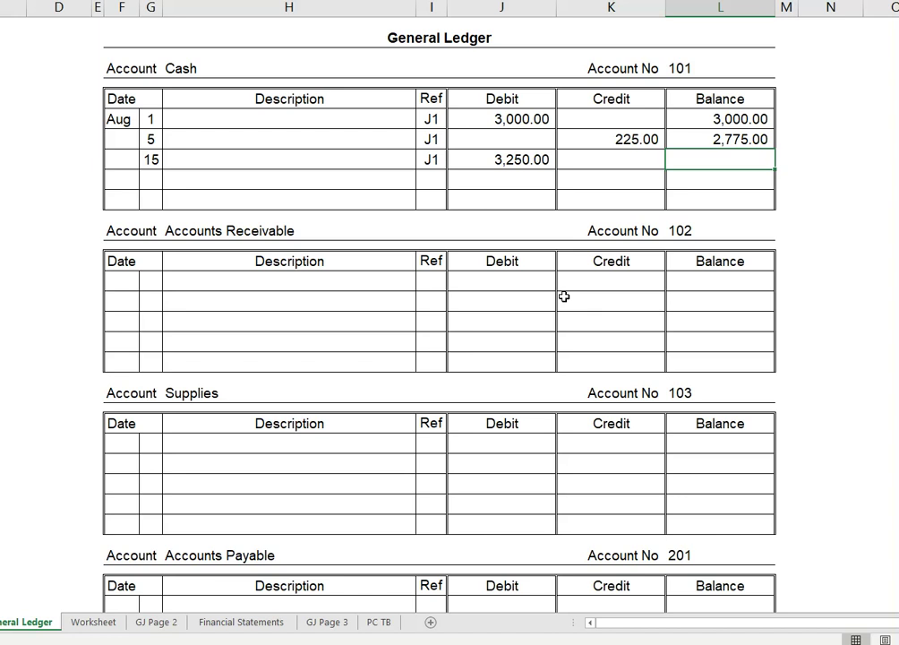
{"action": "type", "text": "6025"}
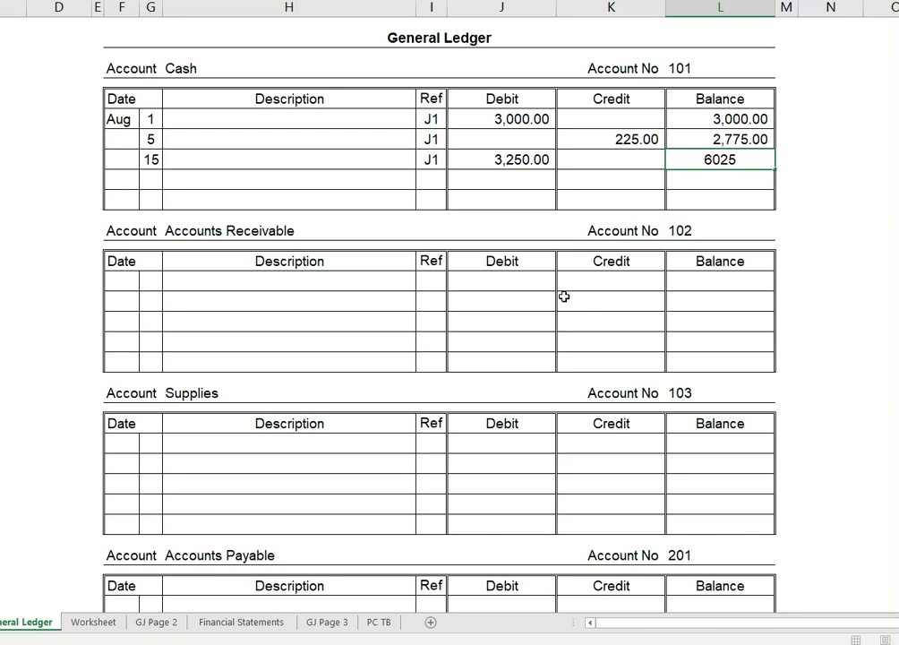
{"action": "key", "text": "Tab"}
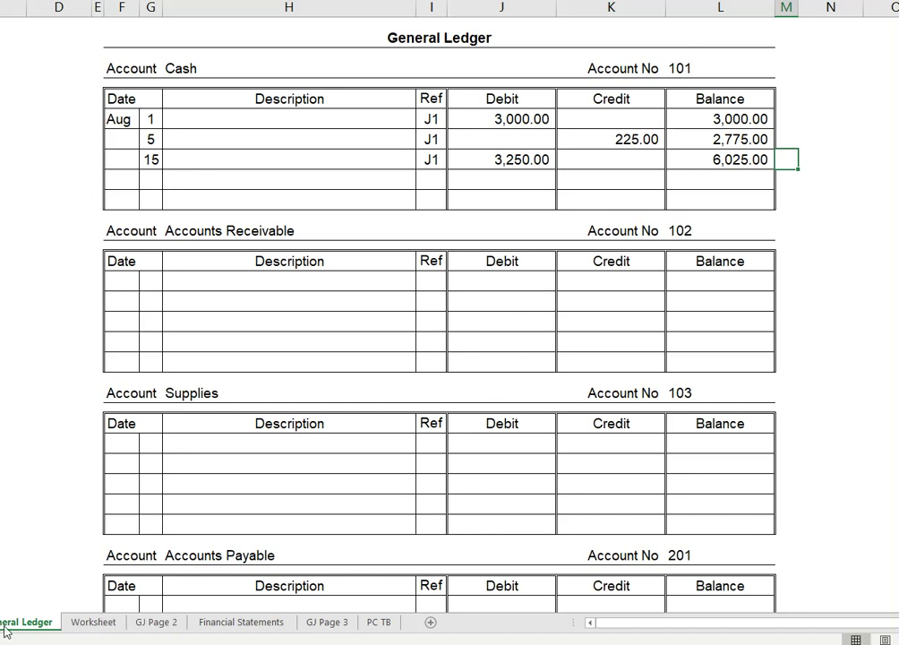
Fill in 101 as the General Journal posting reference of the Aug 15 Cash line
{"action": "key", "text": "ctrl+Page_Up"}
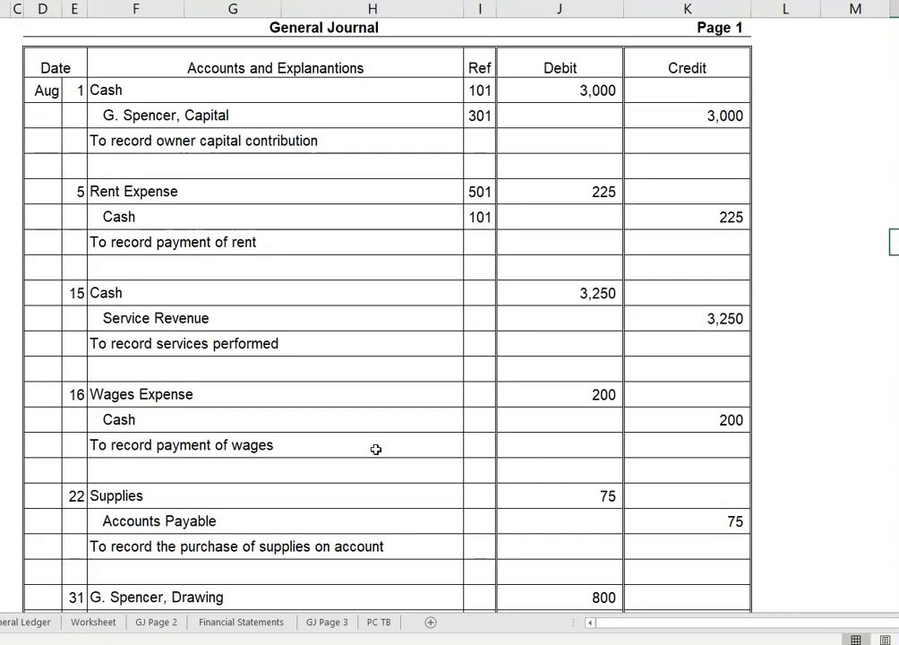
{"action": "left_click", "coordinate": [474, 291]}
{"action": "type", "text": "101"}
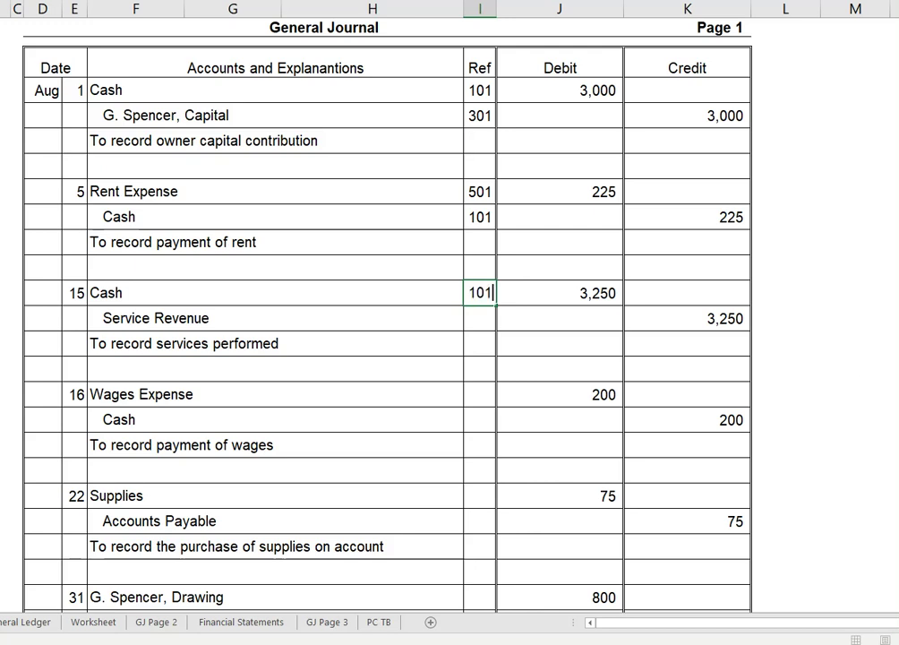
{"action": "key", "text": "Return"}
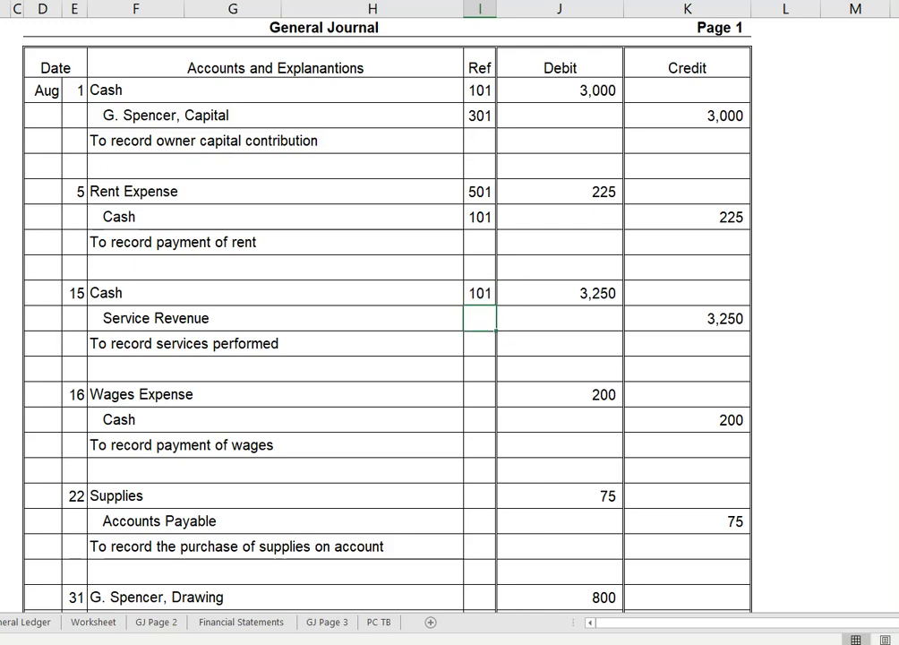
Start the first entry in the Service Revenue account of the General Ledger with date Aug 15 and reference J1
{"action": "left_click", "coordinate": [36, 626]}
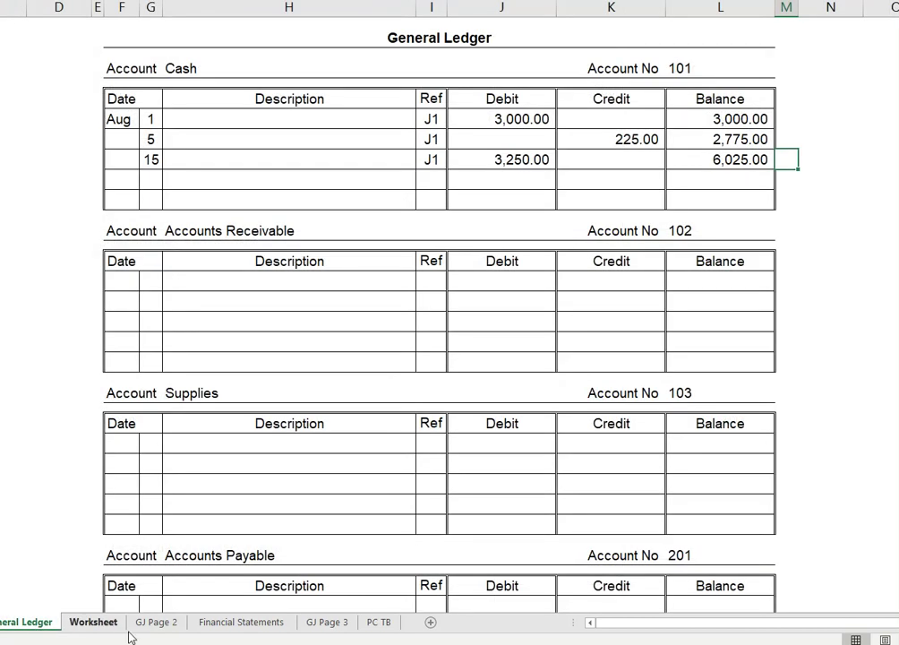
{"action": "scroll", "coordinate": [309, 512], "scroll_direction": "down", "scroll_amount": 10}
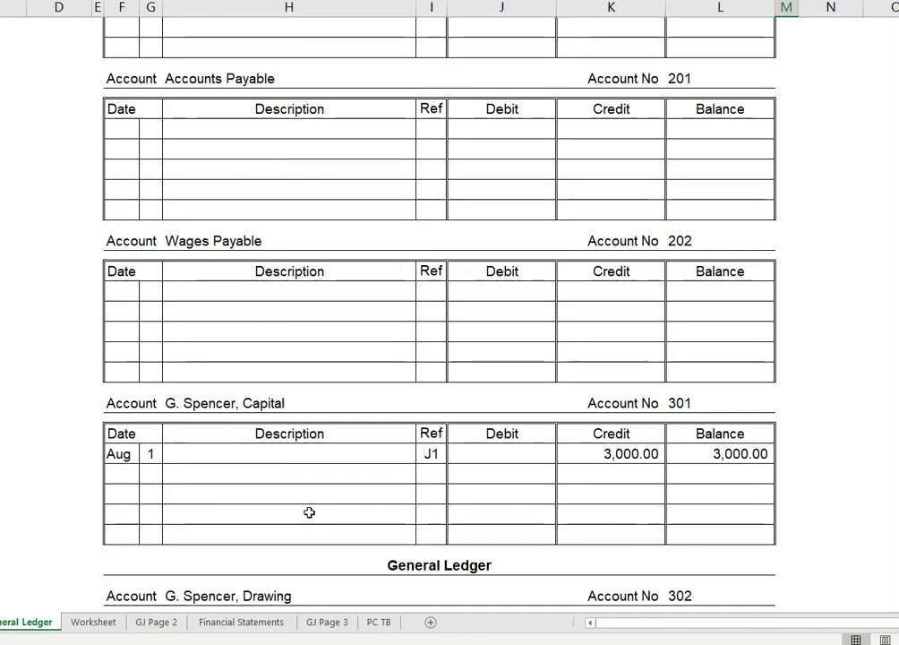
{"action": "scroll", "coordinate": [308, 511], "scroll_direction": "down", "scroll_amount": 6}
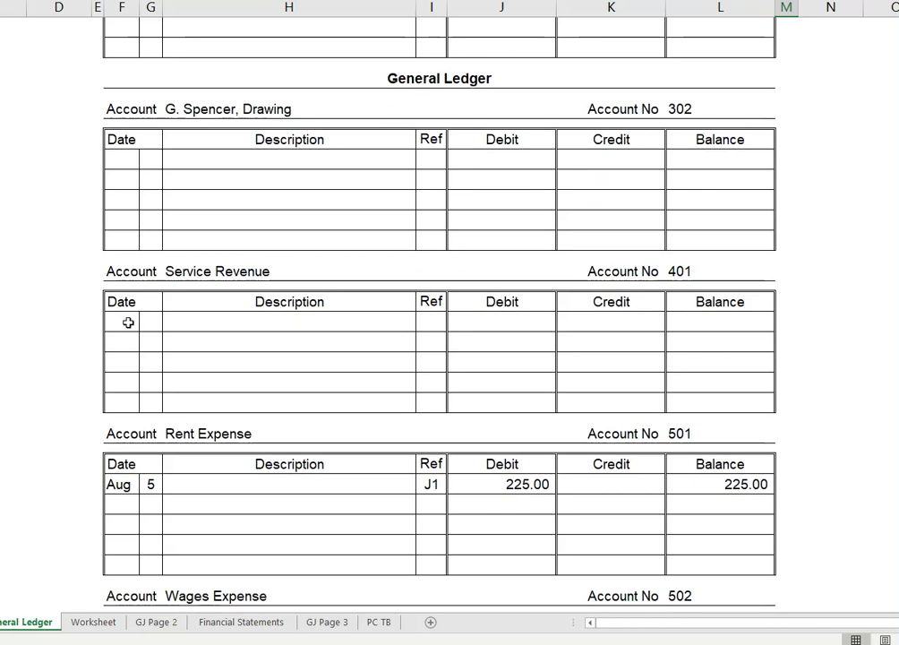
{"action": "left_click", "coordinate": [130, 323]}
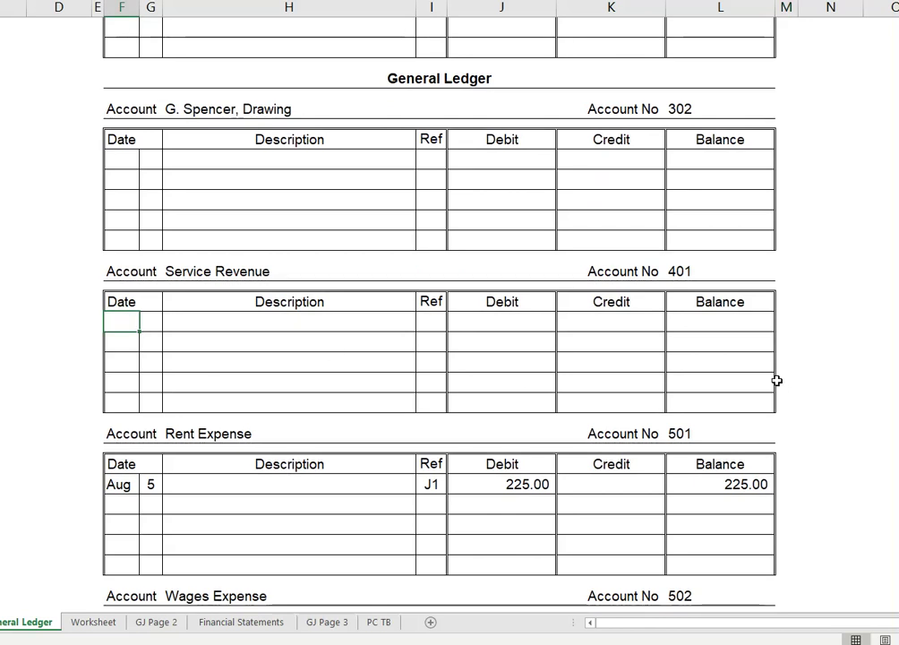
{"action": "type", "text": "Aug"}
{"action": "key", "text": "Tab"}
{"action": "type", "text": "15"}
{"action": "key", "text": "Tab"}
{"action": "key", "text": "Tab"}
{"action": "type", "text": "J1"}
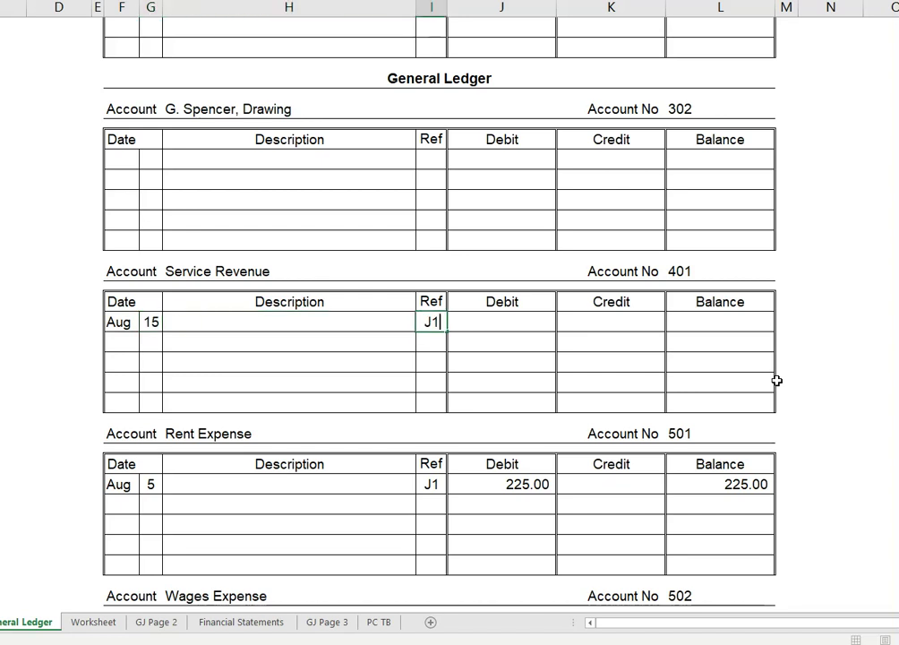
Enter a credit of 3250 and a balance of 3250 for the Service Revenue account's Aug 15 entry
{"action": "key", "text": "Tab"}
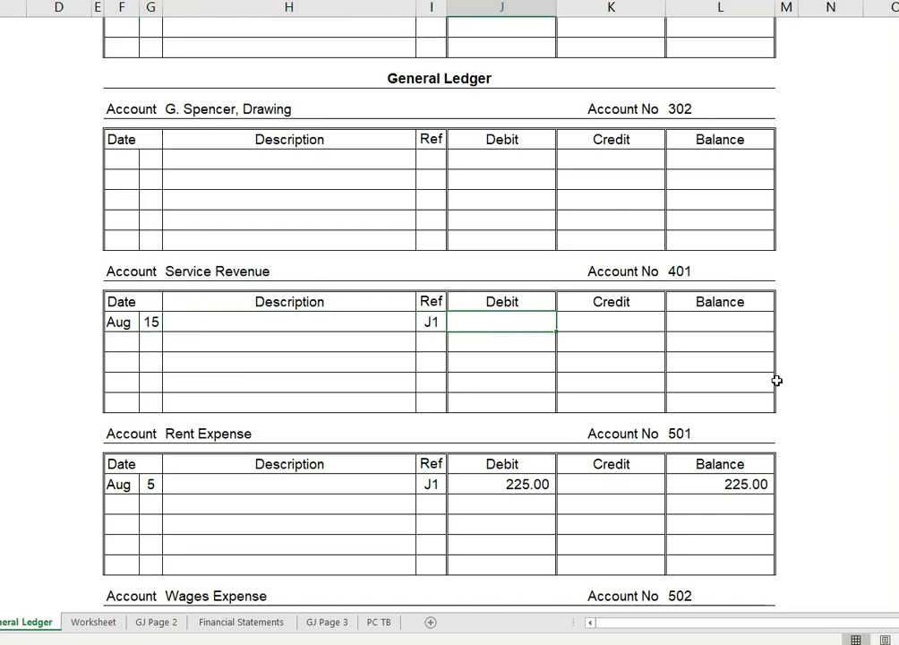
{"action": "key", "text": "Tab"}
{"action": "type", "text": "3250"}
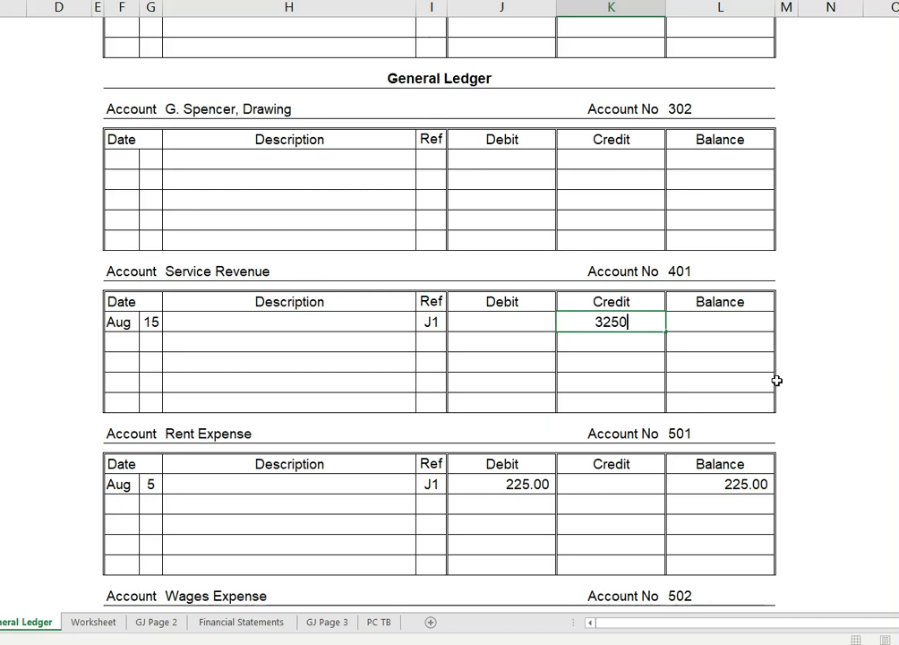
{"action": "key", "text": "Tab"}
{"action": "type", "text": "3250"}
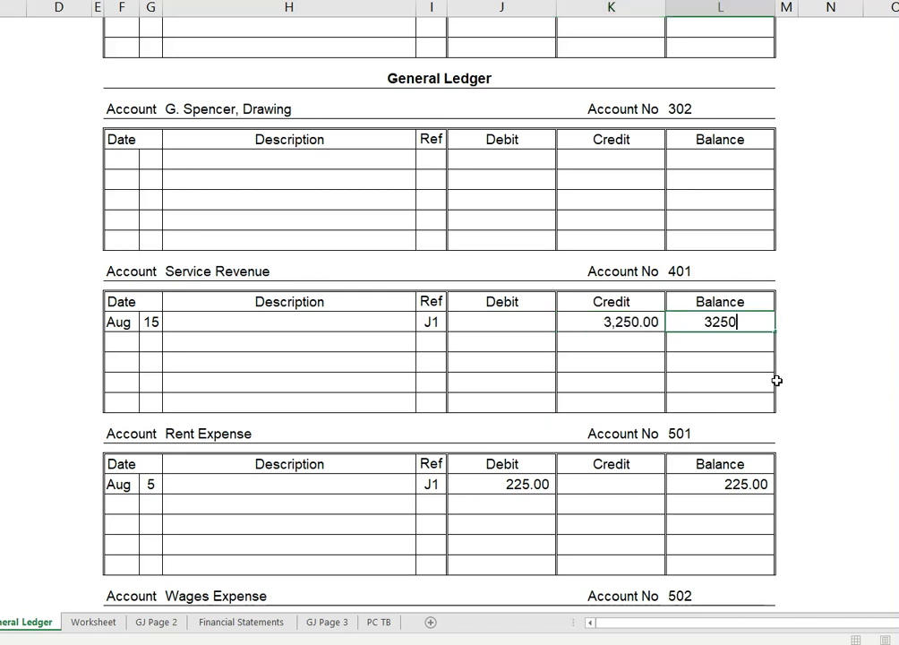
{"action": "key", "text": "Tab"}
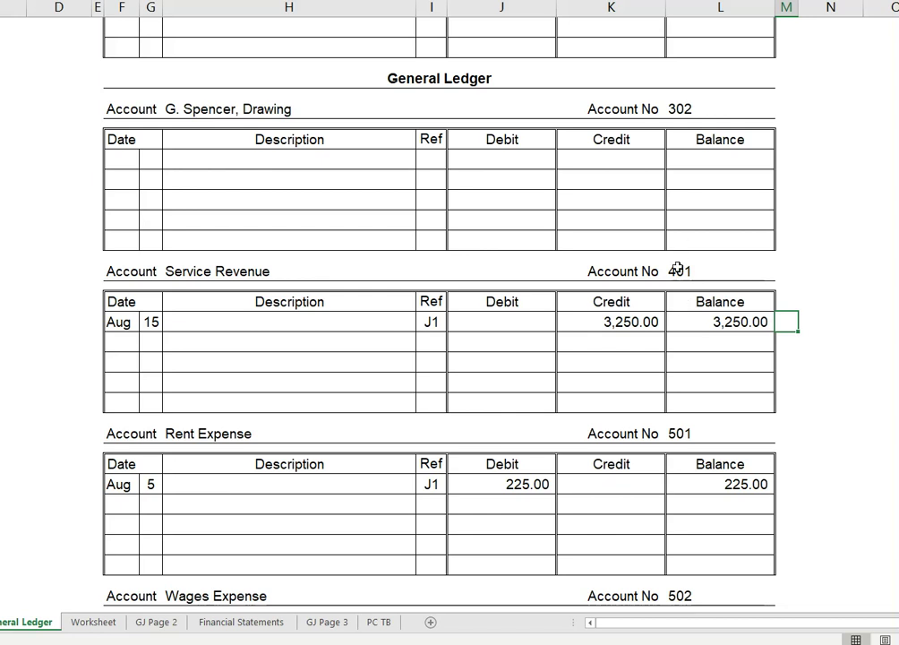
Fill in 401 as the General Journal posting reference of the Aug 15 Service Revenue line
{"action": "key", "text": "ctrl+Page_Up"}
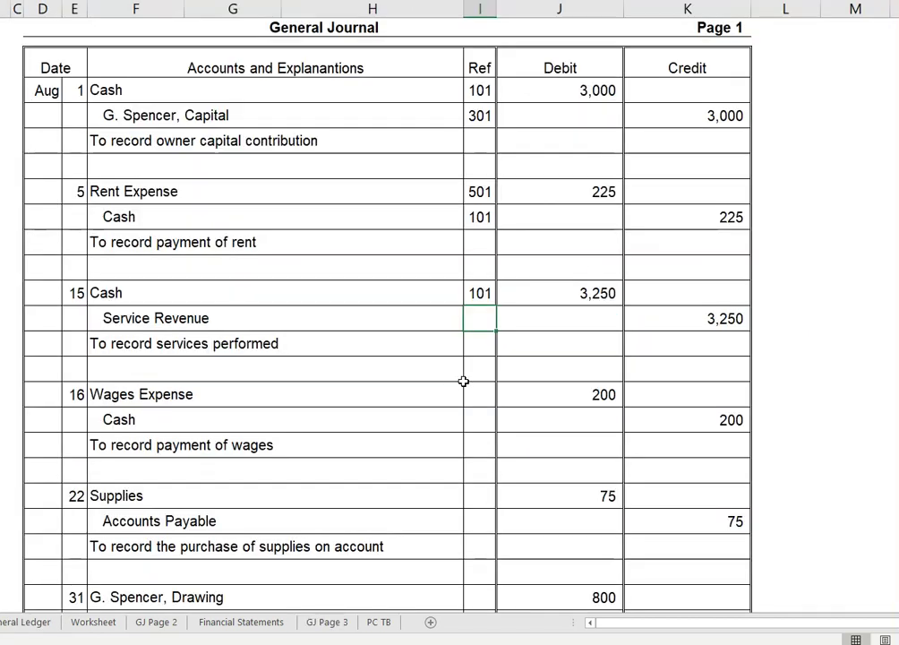
{"action": "type", "text": "401"}
{"action": "key", "text": "Return"}
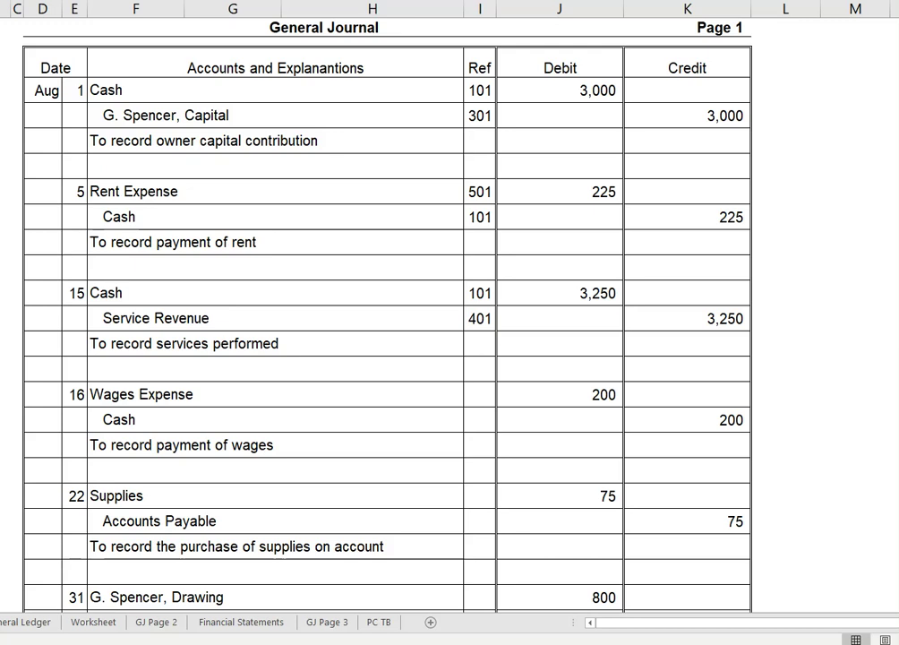
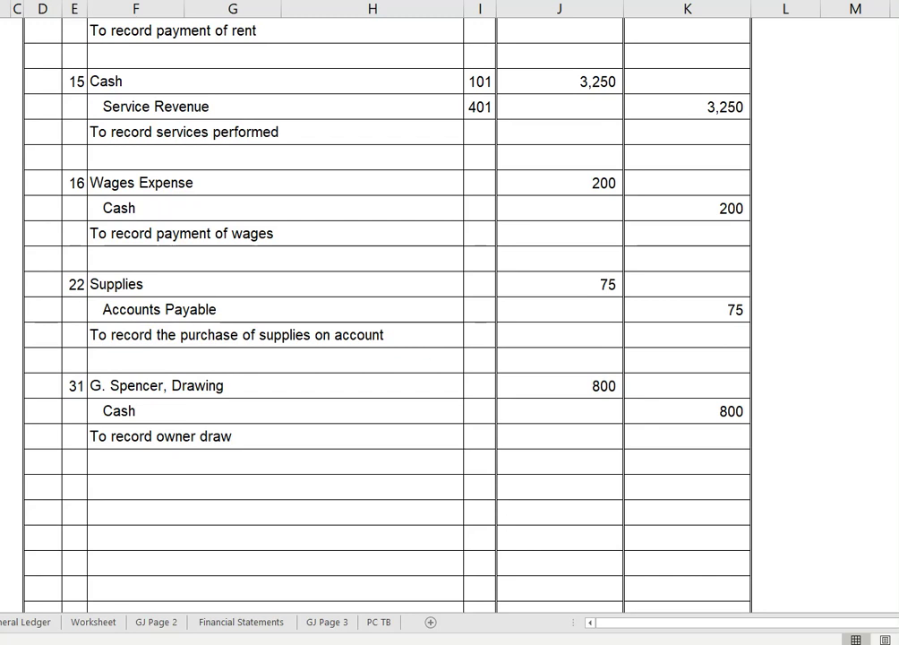
Start the first entry in the Wages Expense account of the General Ledger with date Aug 16 and reference J1
{"action": "left_click", "coordinate": [21, 624]}
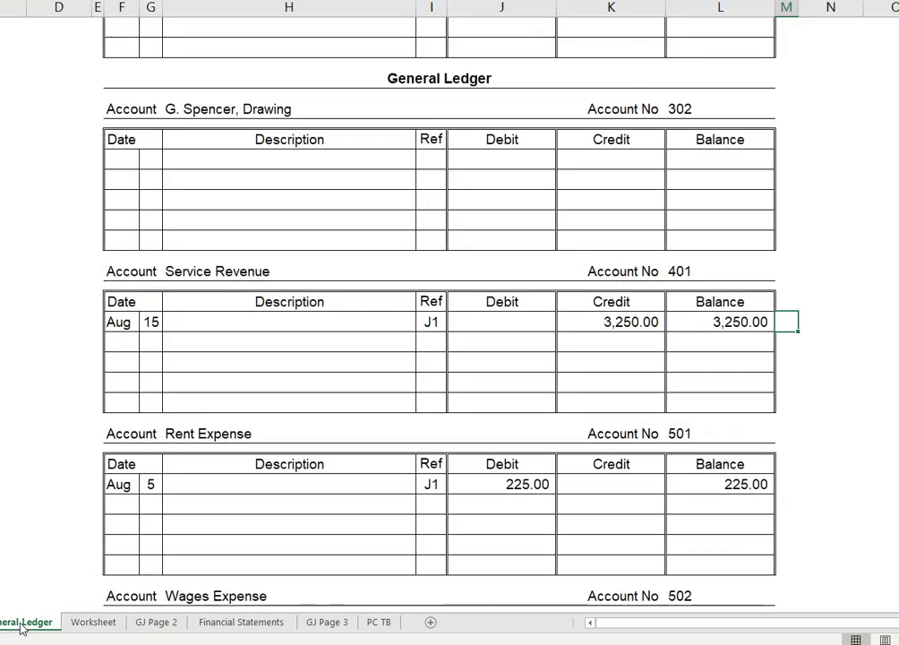
{"action": "scroll", "coordinate": [461, 325], "scroll_direction": "down", "scroll_amount": 3}
{"action": "scroll", "coordinate": [461, 327], "scroll_direction": "down", "scroll_amount": 1}
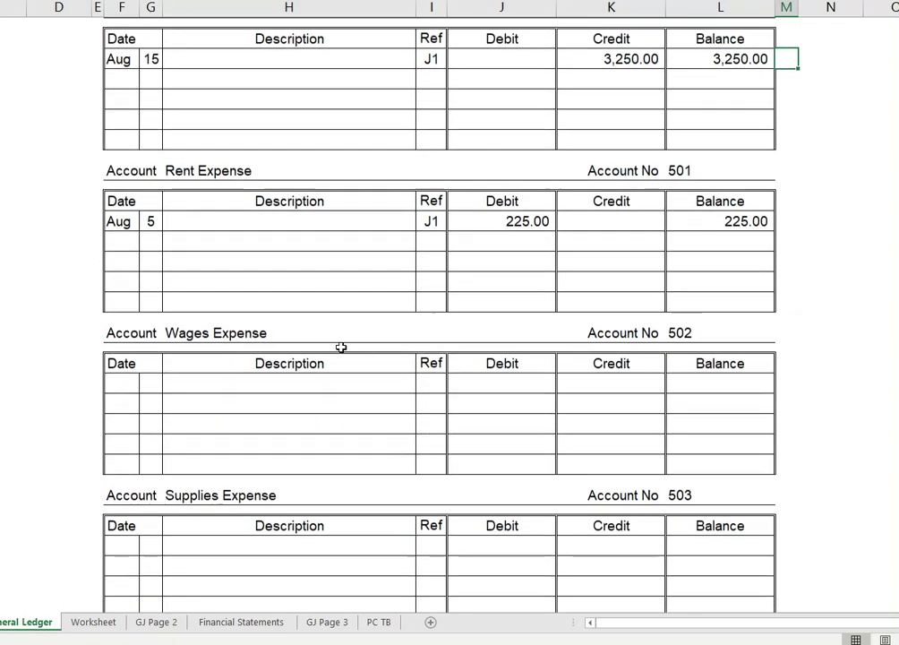
{"action": "left_click", "coordinate": [129, 383]}
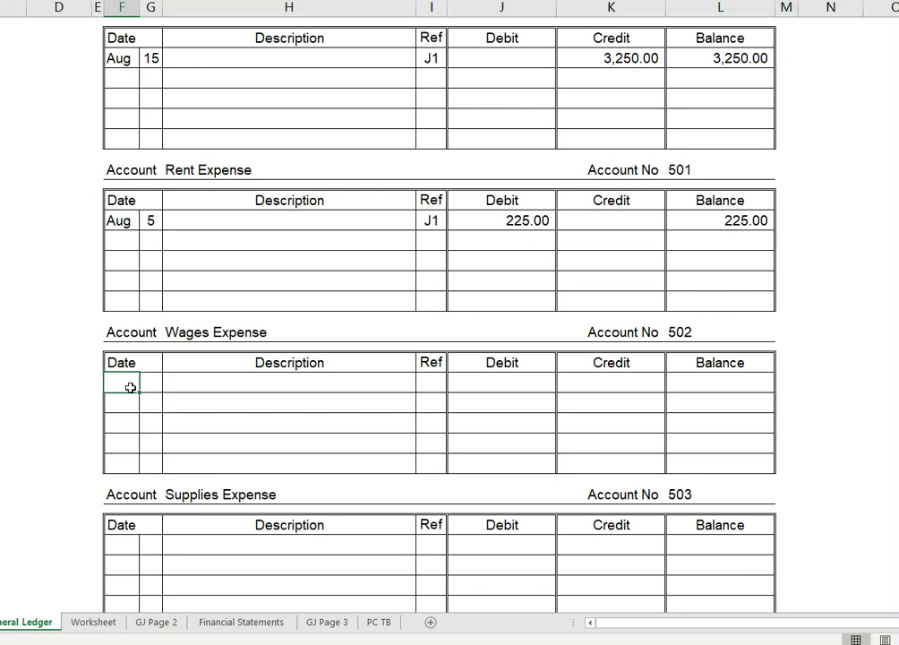
{"action": "type", "text": "Aug"}
{"action": "key", "text": "Tab"}
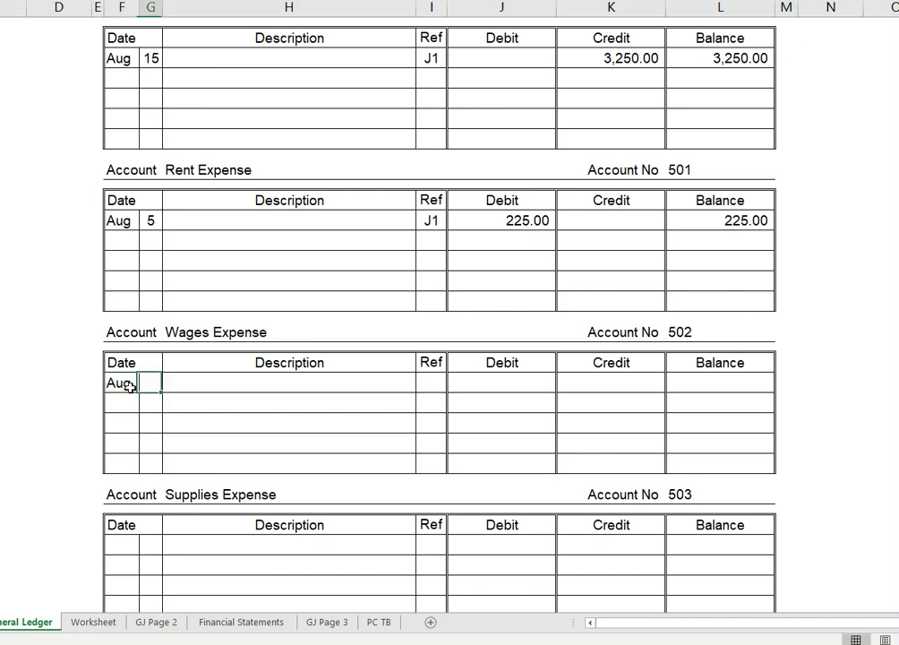
{"action": "type", "text": "21"}
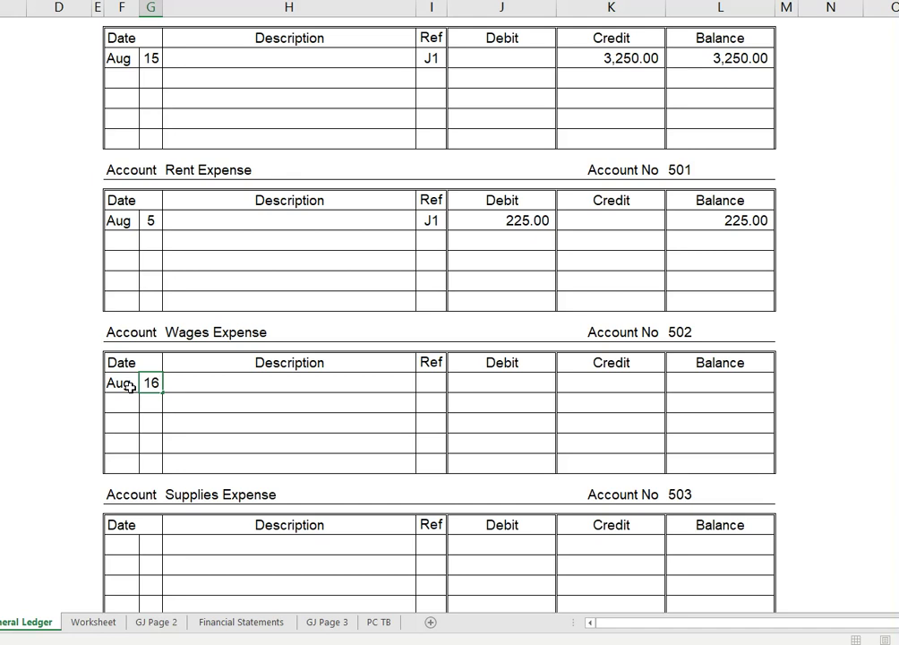
{"action": "key", "text": "Tab"}
{"action": "key", "text": "Tab"}
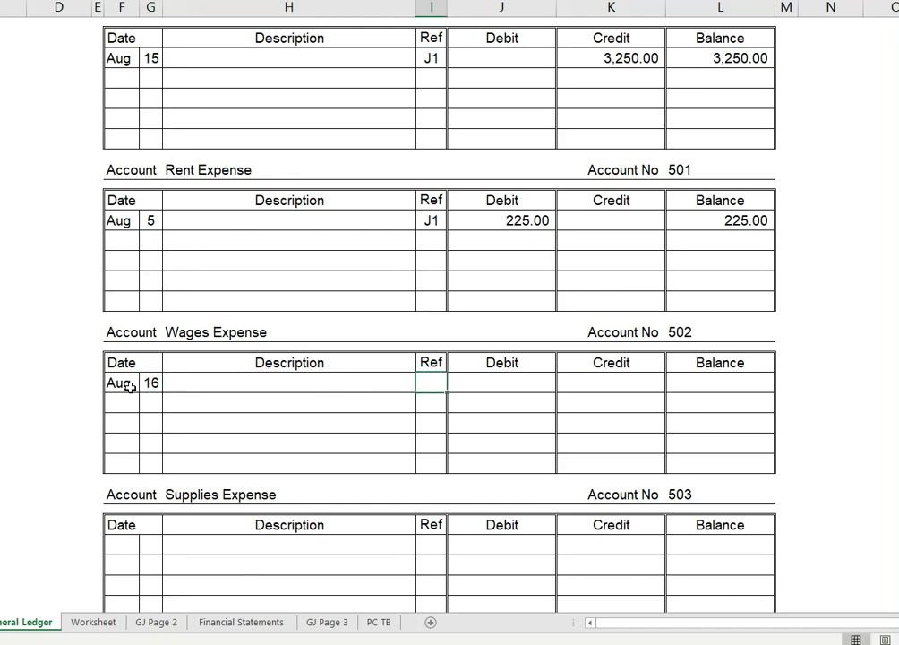
{"action": "type", "text": "J"}
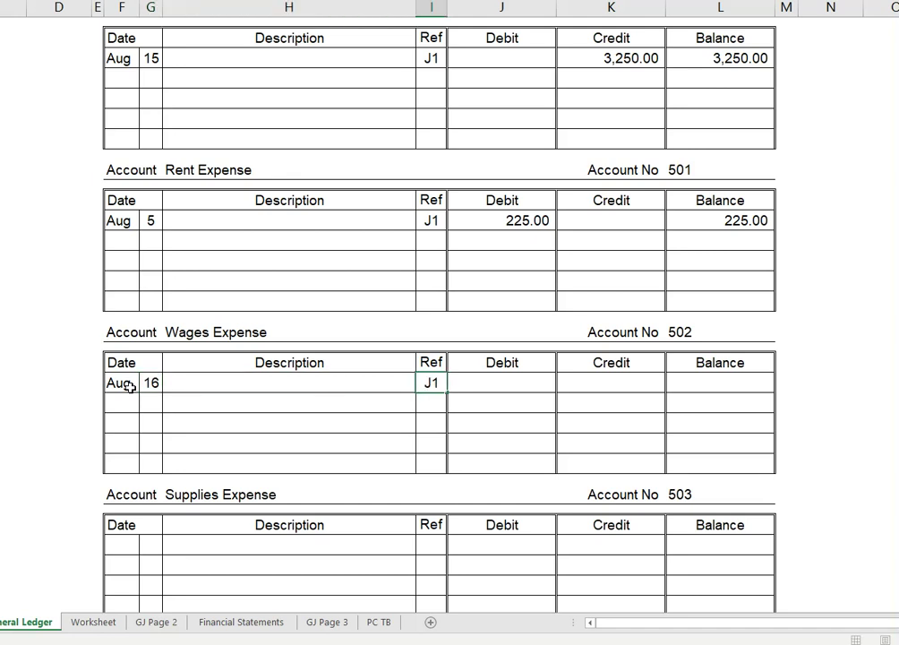
{"action": "type", "text": "1"}
Enter a debit of 200 and a balance of 200 for the Wages Expense account's Aug 16 entry
{"action": "key", "text": "Tab"}
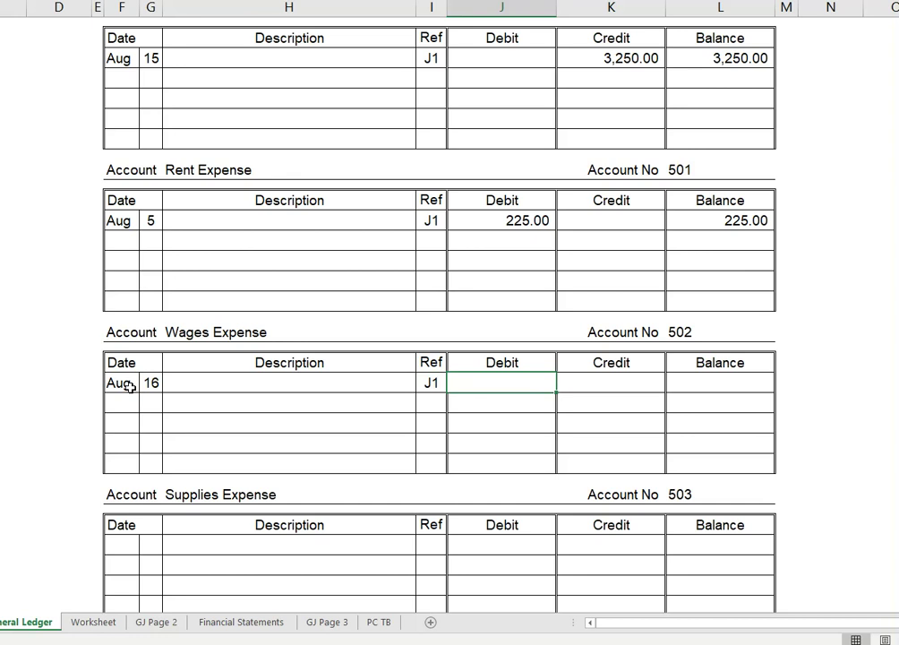
{"action": "type", "text": "200"}
{"action": "key", "text": "Tab"}
{"action": "key", "text": "Tab"}
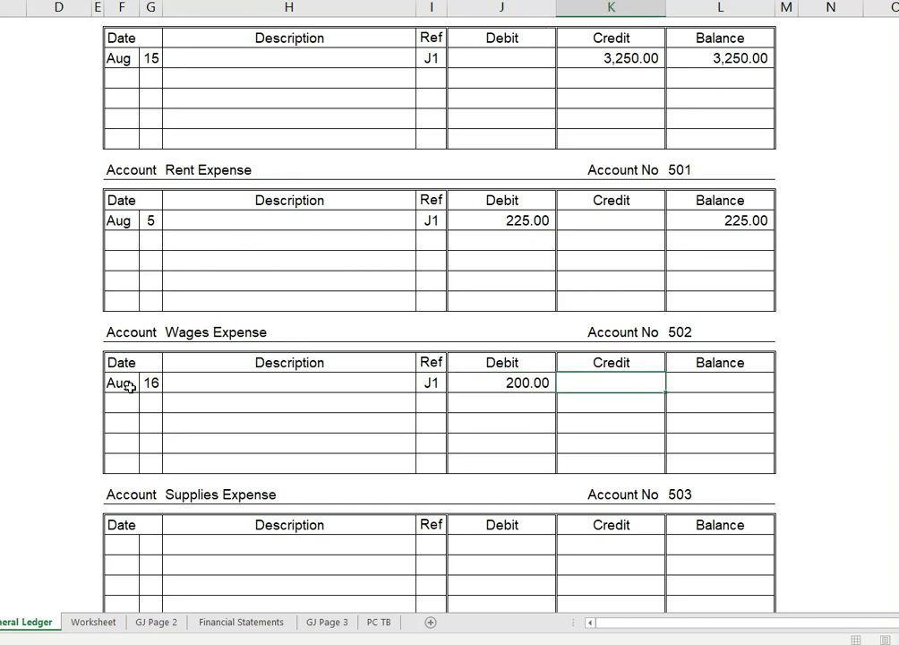
{"action": "type", "text": "200"}
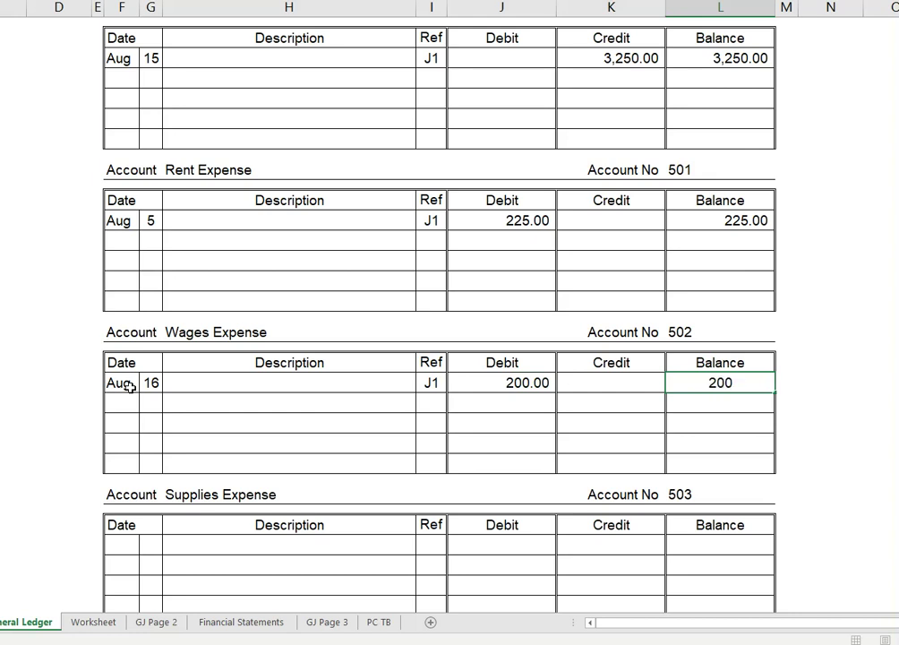
{"action": "key", "text": "Return"}
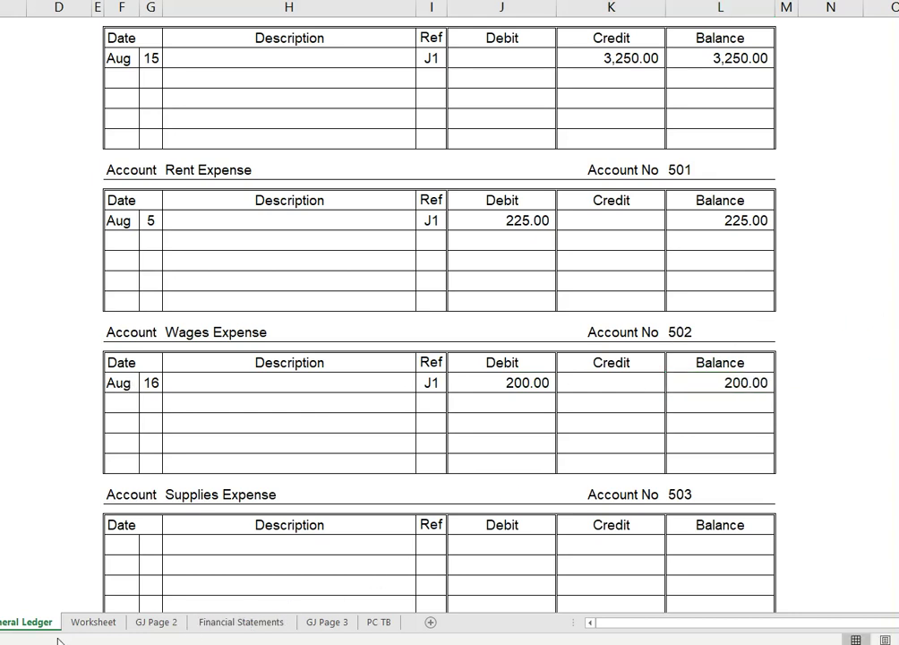
Fill in 502 as the General Journal posting reference of the Aug 16 Wages Expense line
{"action": "key", "text": "ctrl+Page_Up"}
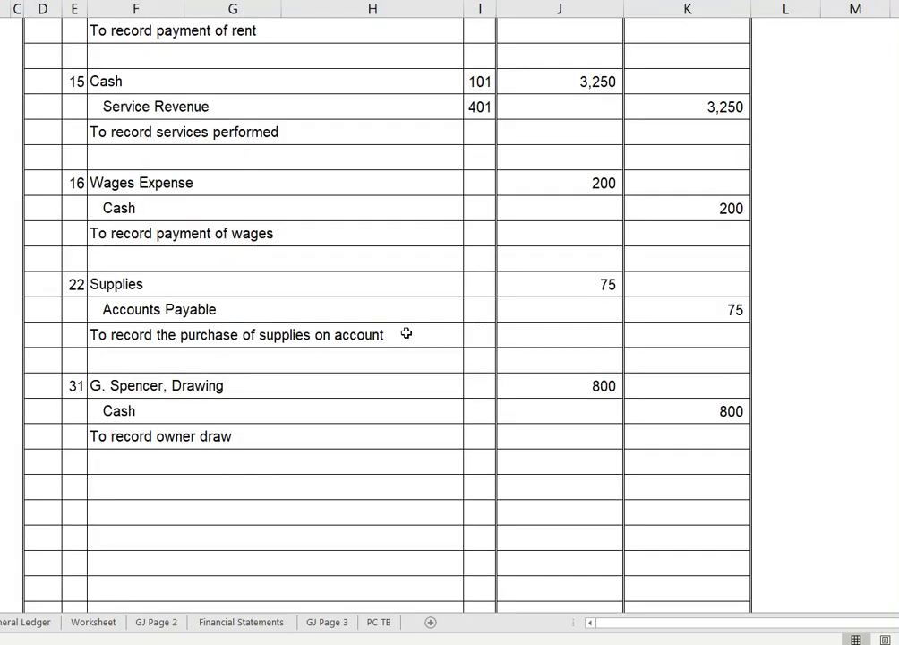
{"action": "left_click", "coordinate": [484, 183]}
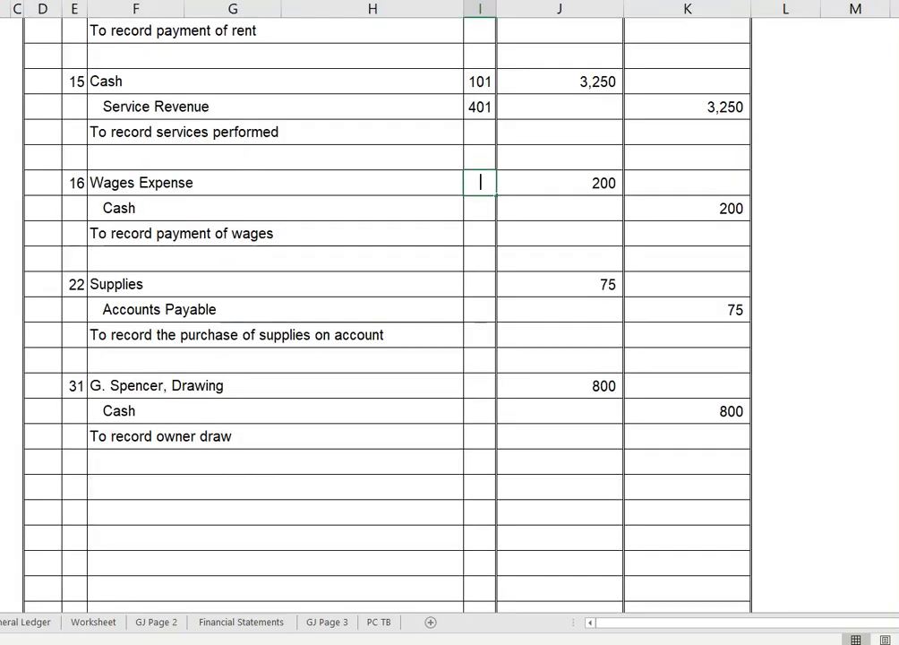
{"action": "type", "text": "502"}
{"action": "left_click", "coordinate": [475, 206]}
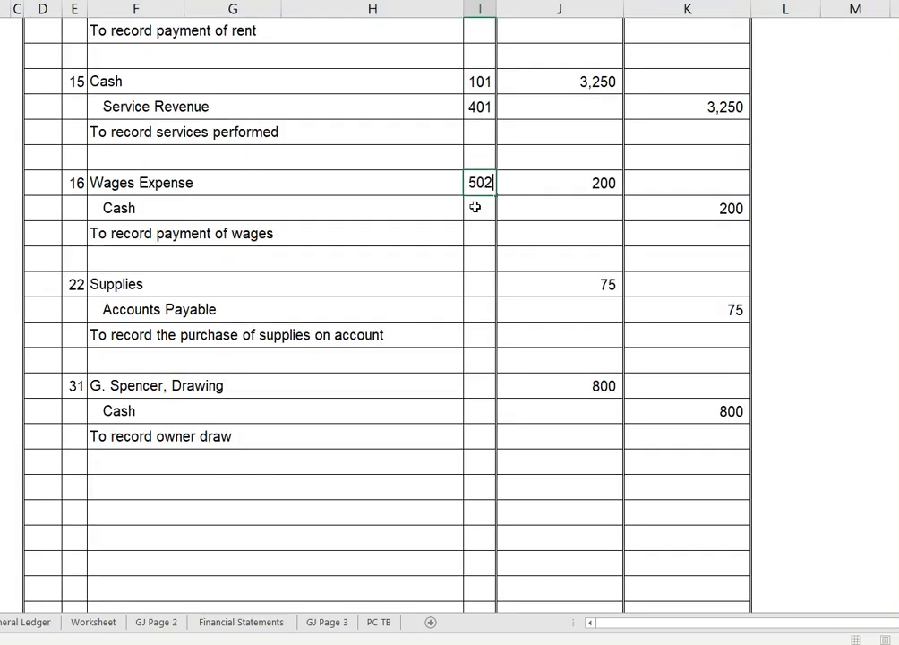
Start the fourth entry in the Cash account of the General Ledger with day 16 and reference J1
{"action": "left_click", "coordinate": [25, 621]}
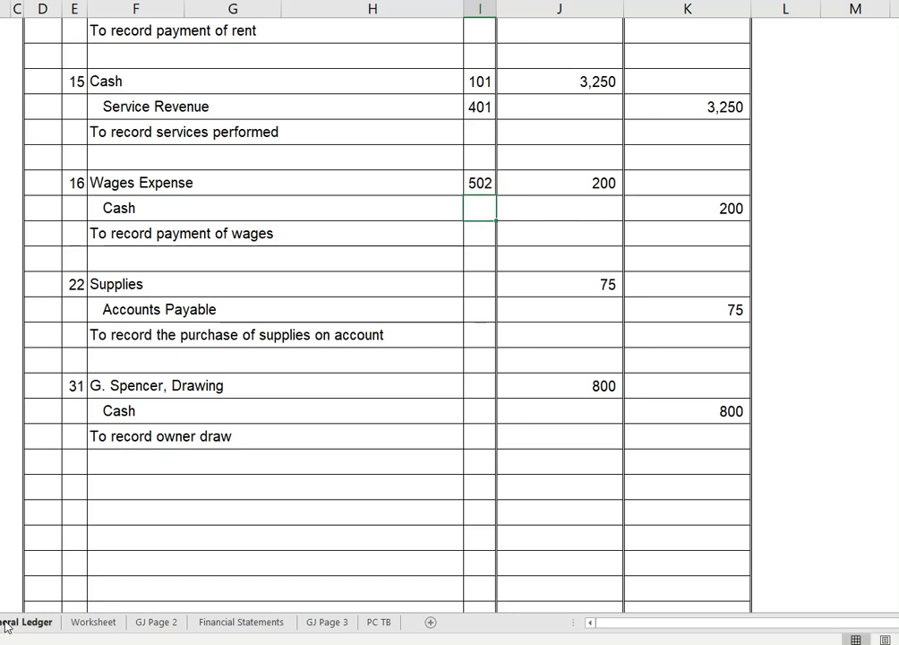
{"action": "scroll", "coordinate": [423, 579], "scroll_direction": "up", "scroll_amount": 5}
{"action": "scroll", "coordinate": [424, 578], "scroll_direction": "up", "scroll_amount": 15}
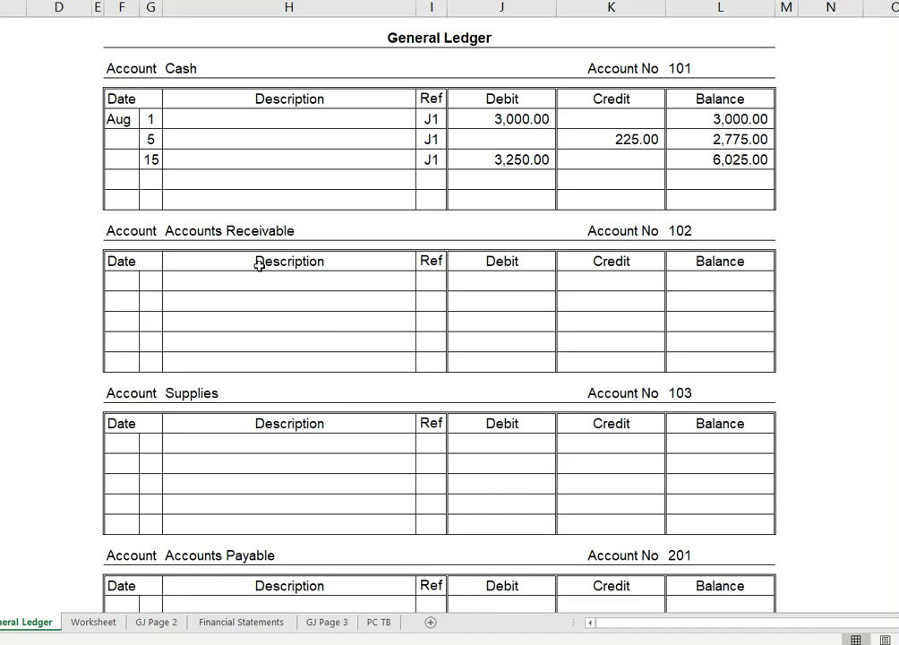
{"action": "left_click", "coordinate": [158, 180]}
{"action": "type", "text": "16"}
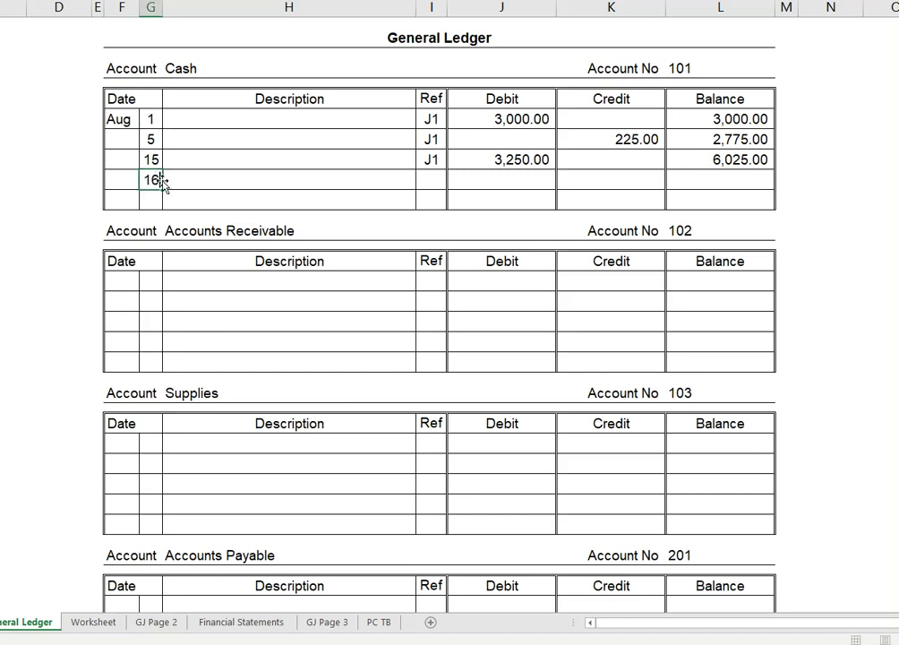
{"action": "left_click", "coordinate": [427, 180]}
{"action": "type", "text": "J1"}
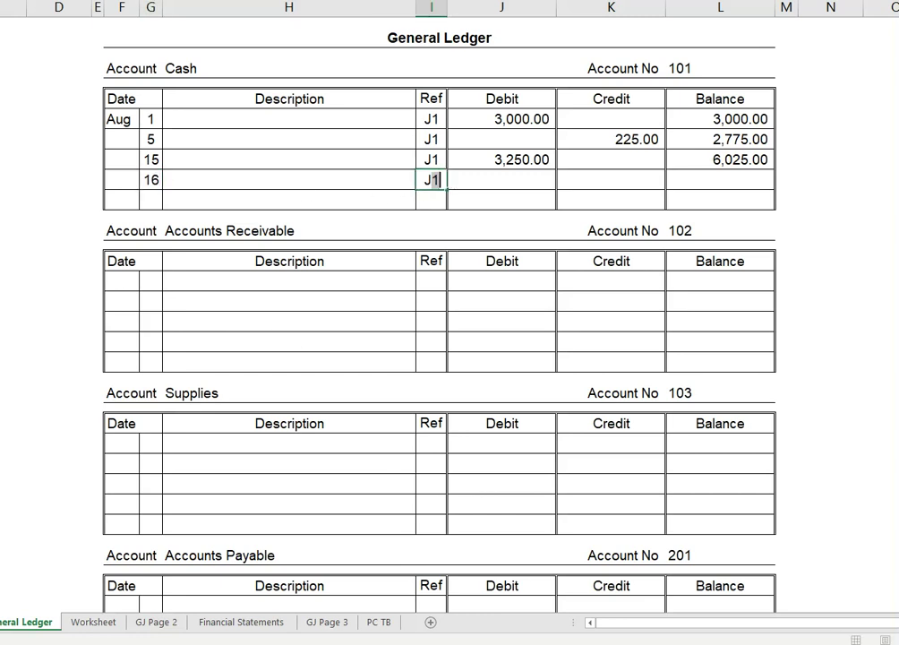
Enter a credit of 200 and a balance of 5,825 for the Cash account's Aug 16 entry
{"action": "key", "text": "Tab"}
{"action": "key", "text": "Tab"}
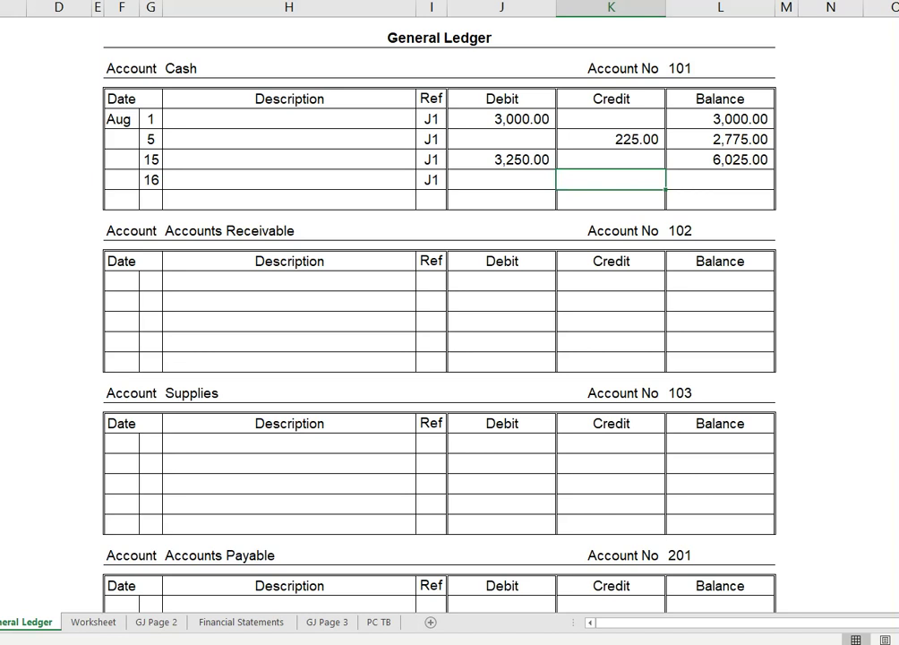
{"action": "type", "text": "200"}
{"action": "key", "text": "Tab"}
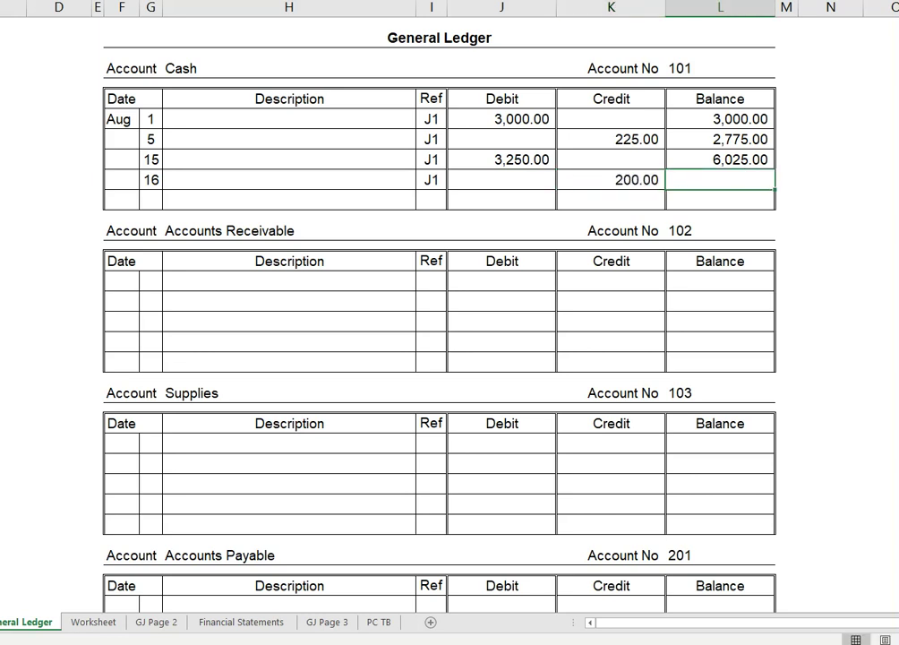
{"action": "type", "text": "5"}
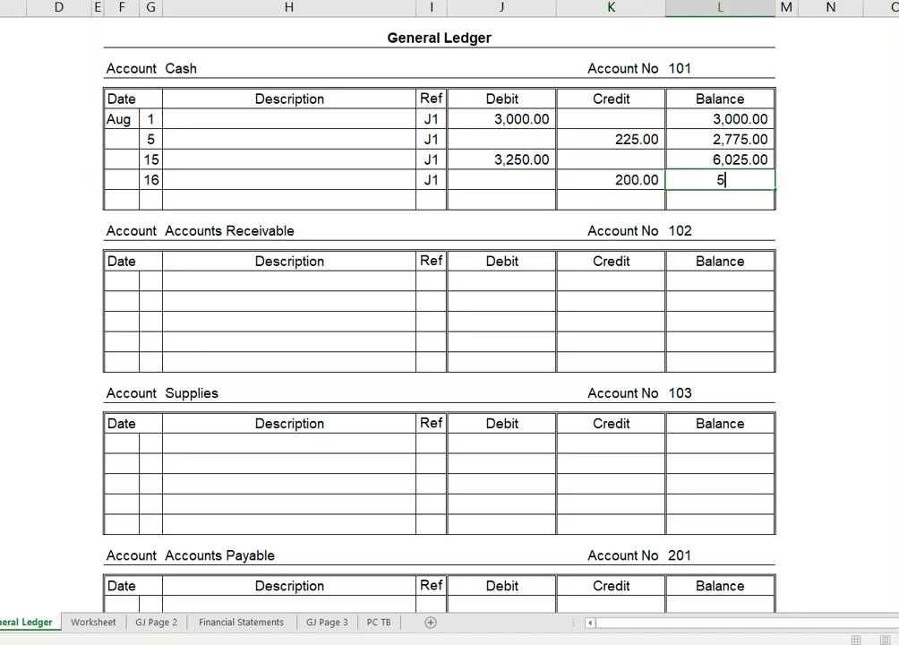
{"action": "type", "text": ",825"}
{"action": "key", "text": "Tab"}
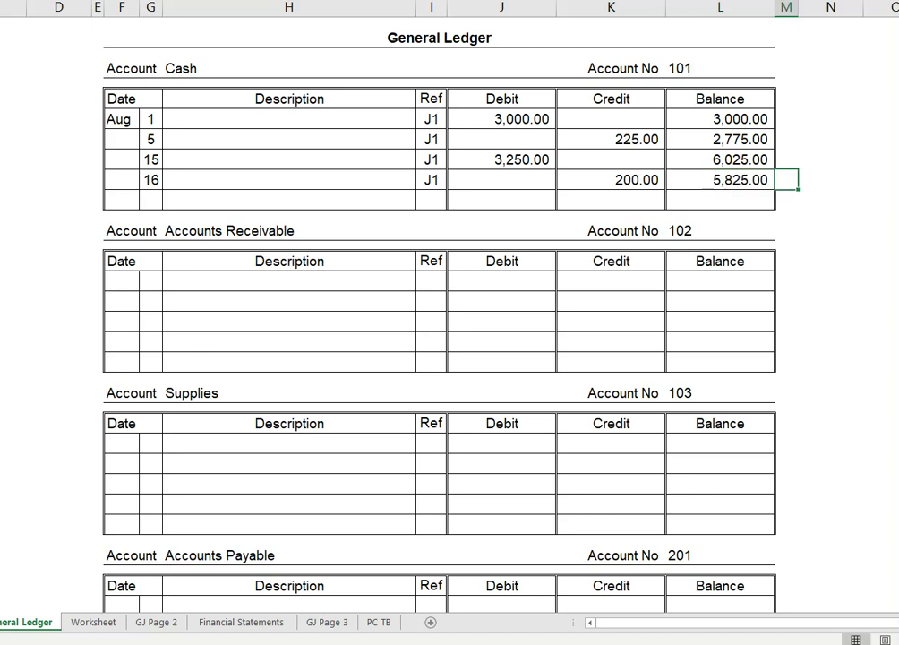
Fill in 101 as the General Journal posting reference of the Aug 16 Cash line
{"action": "key", "text": "ctrl+Page_Up"}
{"action": "type", "text": "101"}
{"action": "key", "text": "Return"}
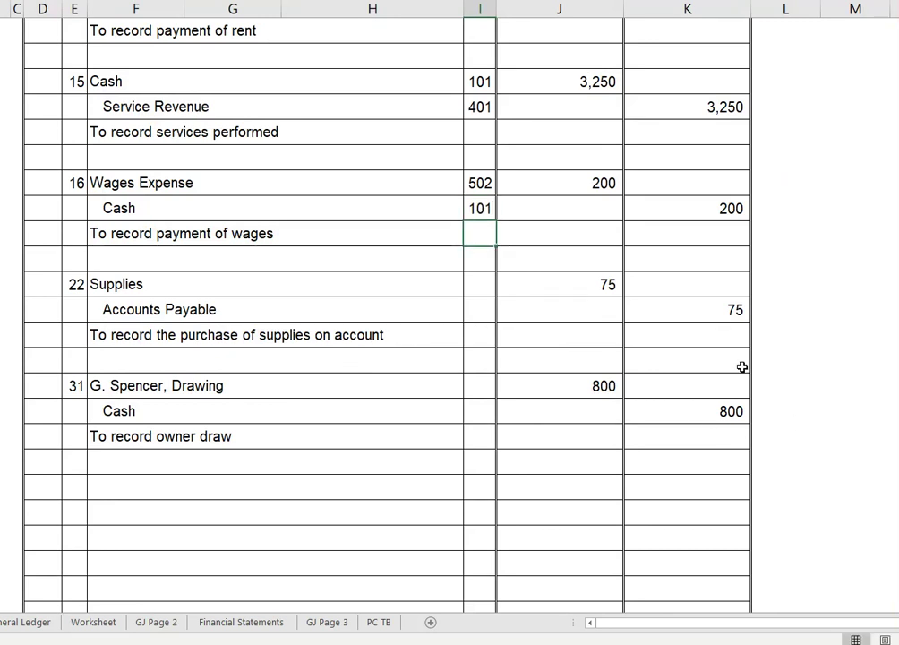
Start the first entry in the Supplies account of the General Ledger with date Aug 22 and reference J1
{"action": "key", "text": "Down"}
{"action": "key", "text": "Down"}
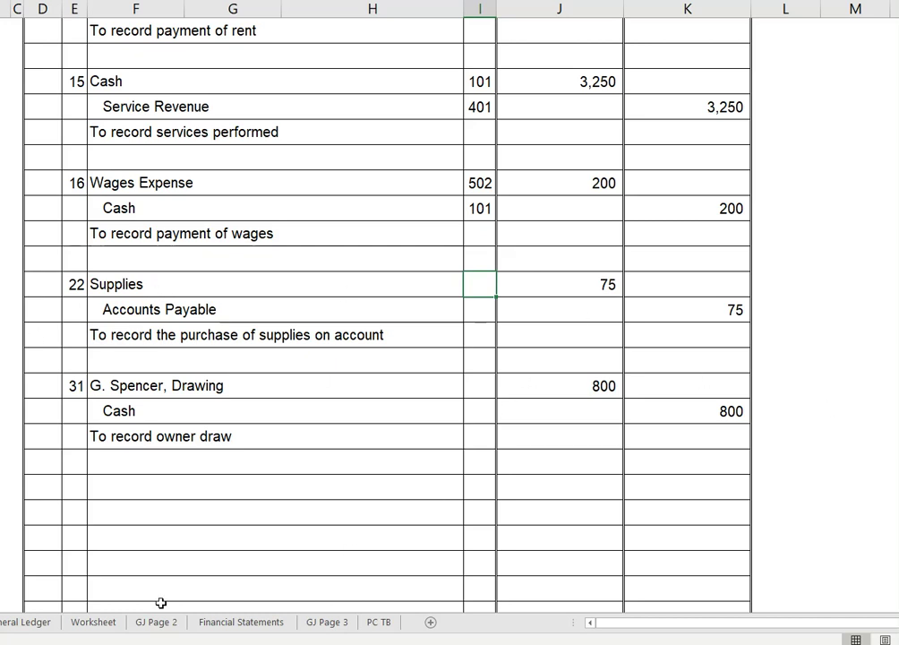
{"action": "left_click", "coordinate": [5, 622]}
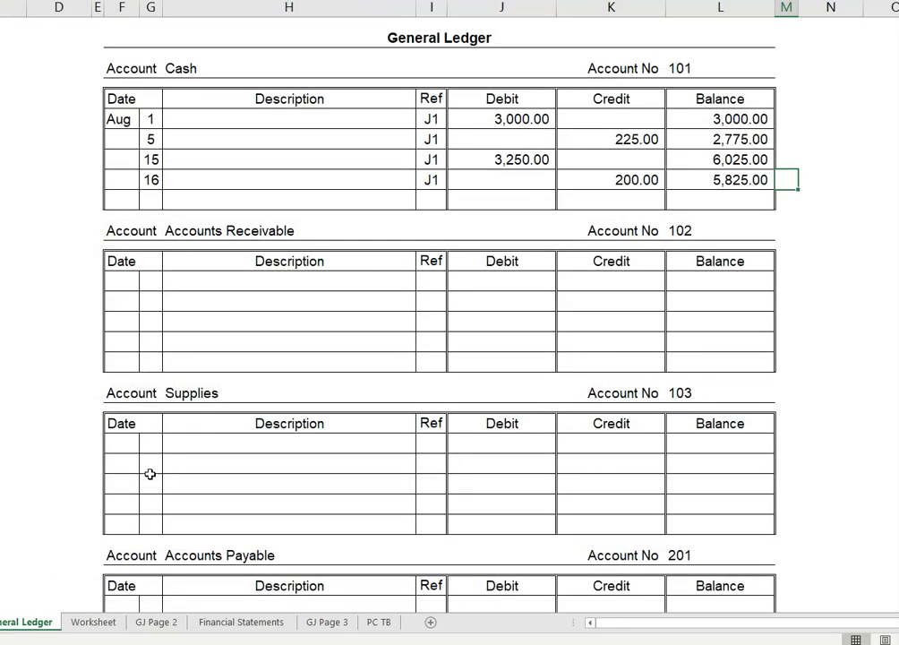
{"action": "scroll", "coordinate": [241, 381], "scroll_direction": "down", "scroll_amount": 3}
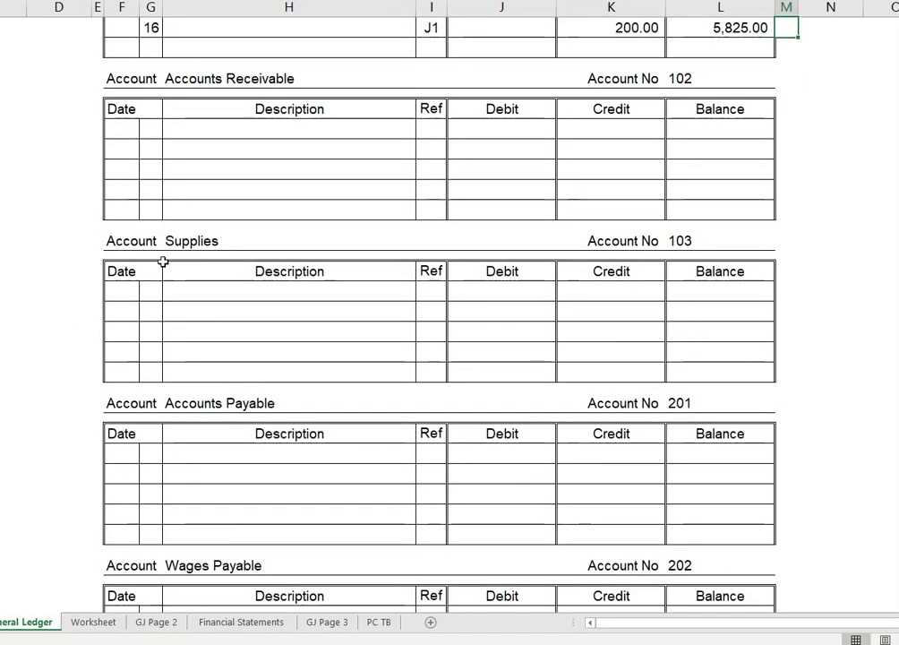
{"action": "left_click", "coordinate": [120, 288]}
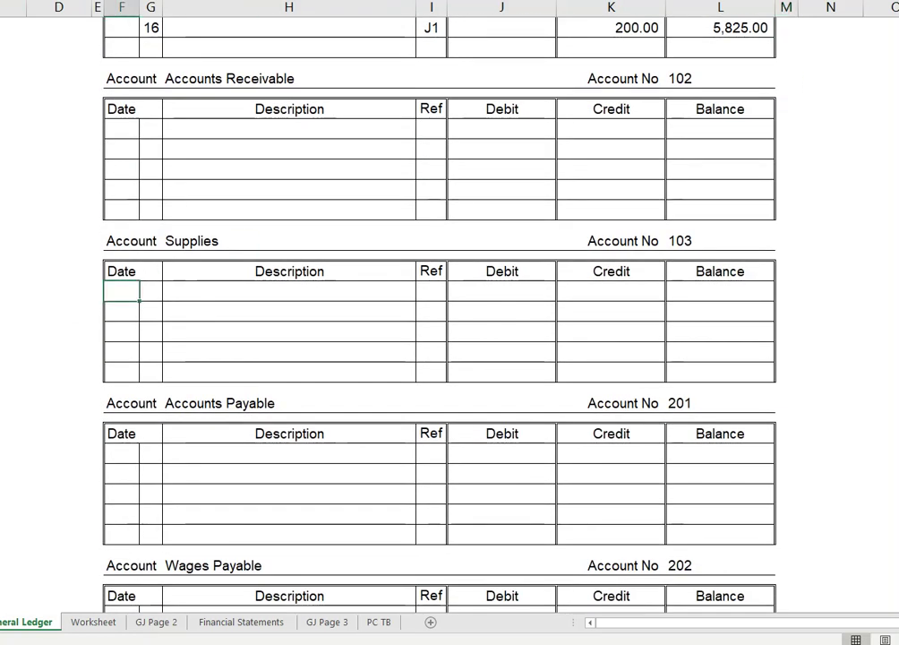
{"action": "type", "text": "Aug"}
{"action": "key", "text": "Tab"}
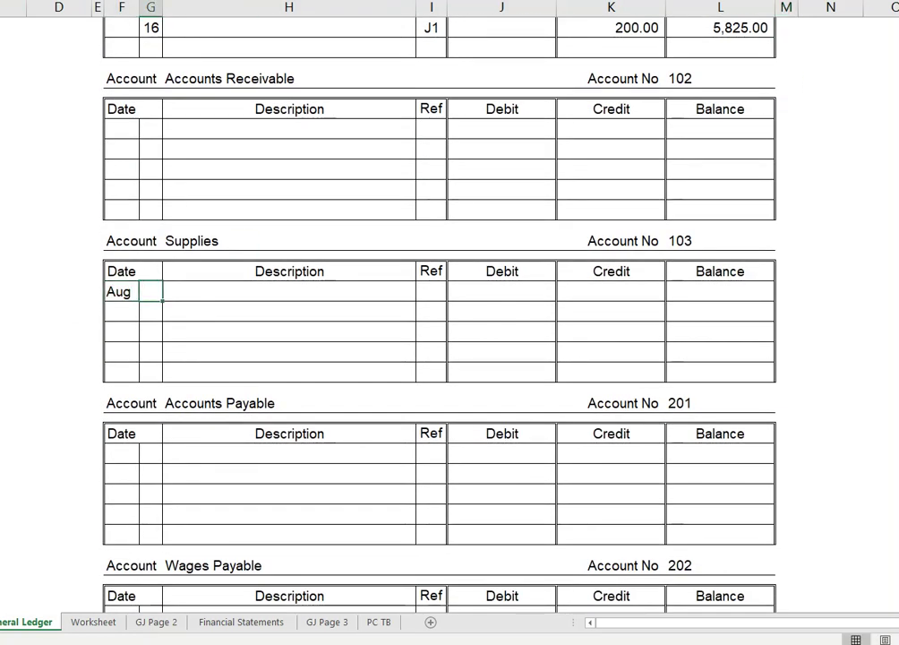
{"action": "type", "text": "22"}
{"action": "key", "text": "Tab"}
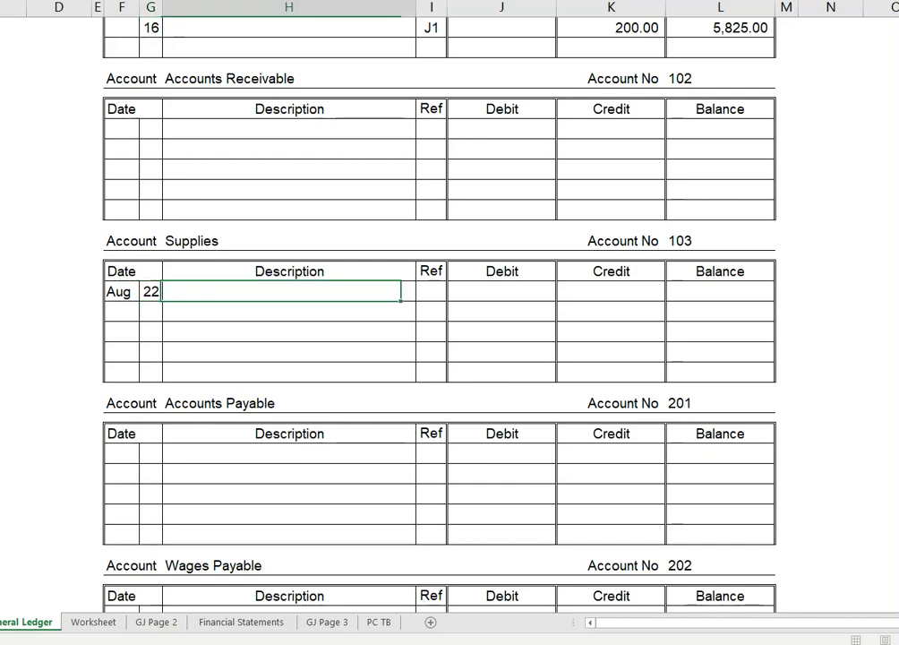
{"action": "key", "text": "Tab"}
{"action": "type", "text": "J"}
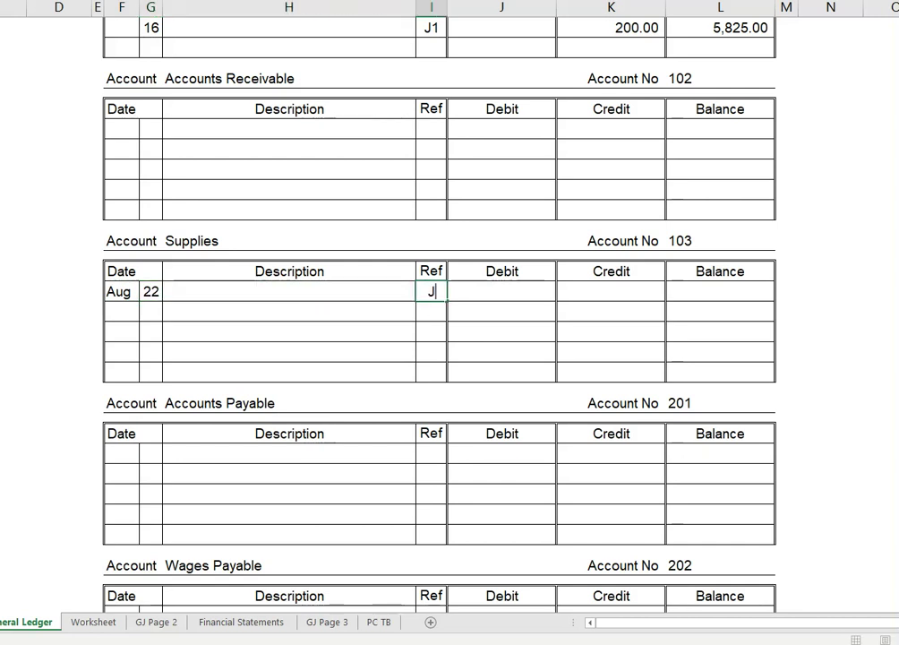
{"action": "key", "text": "Tab"}
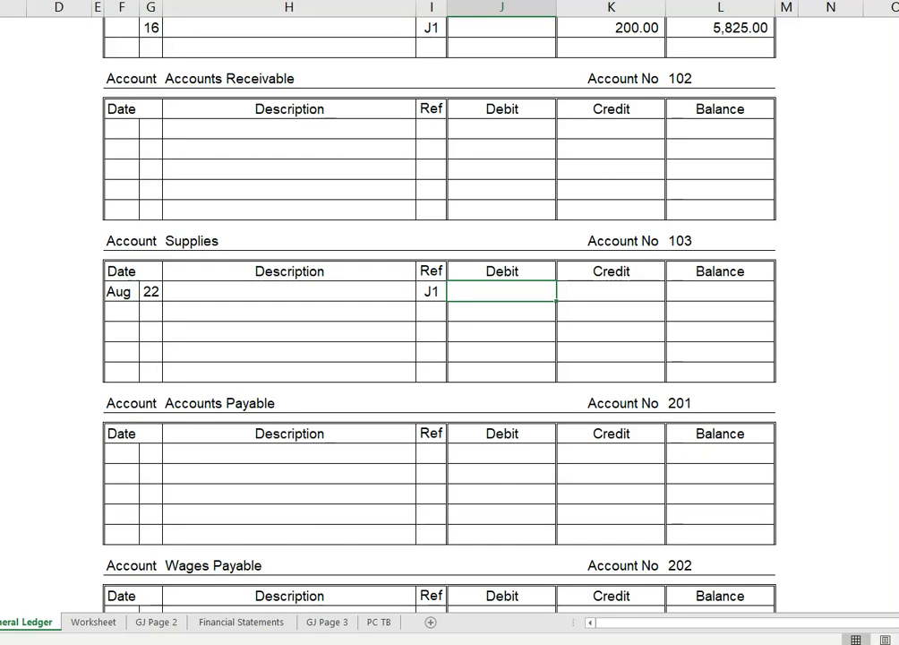
Enter a debit of 75 and a balance of 75 for the Supplies account's Aug 22 entry
{"action": "type", "text": "75"}
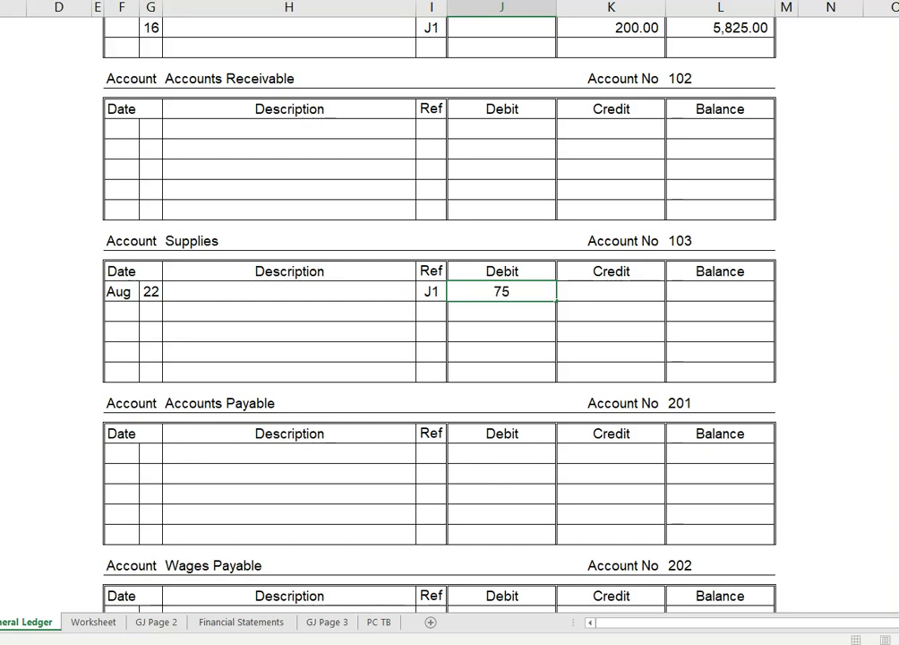
{"action": "key", "text": "Tab"}
{"action": "key", "text": "Tab"}
{"action": "type", "text": "7"}
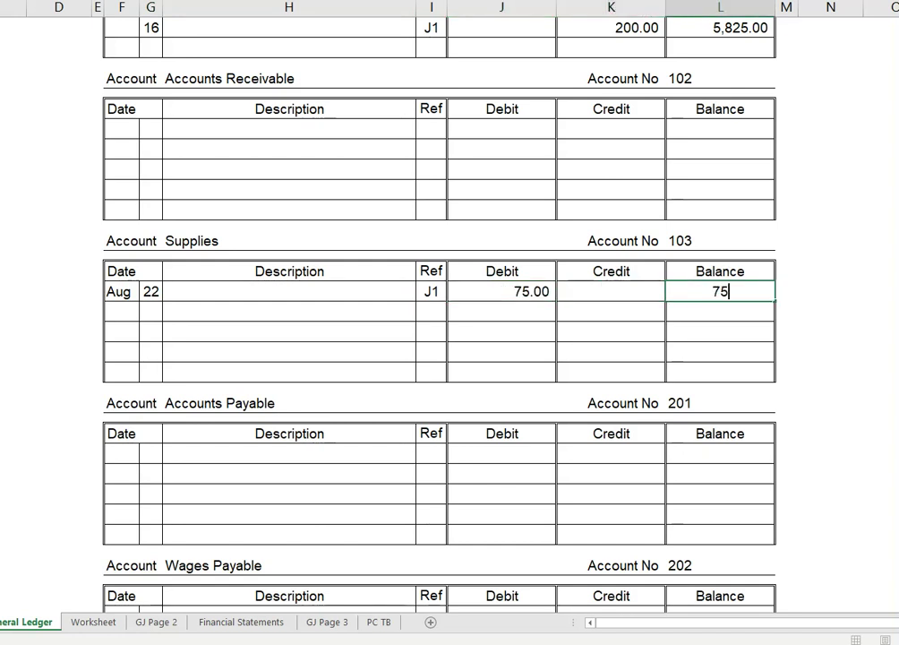
{"action": "key", "text": "Return"}
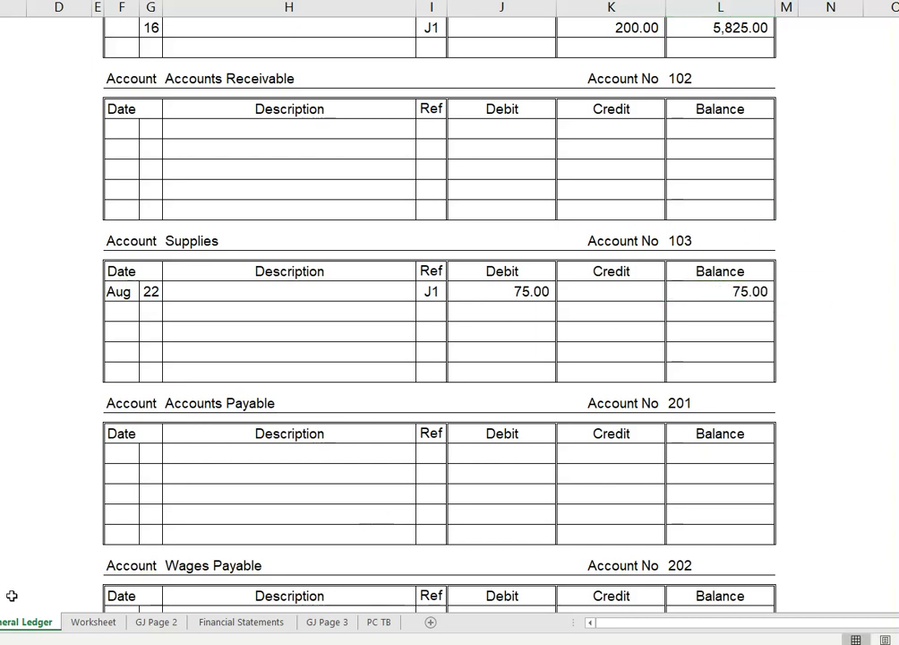
Fill in 103 as the General Journal posting reference of the Aug 22 Supplies line
{"action": "key", "text": "ctrl+Page_Up"}
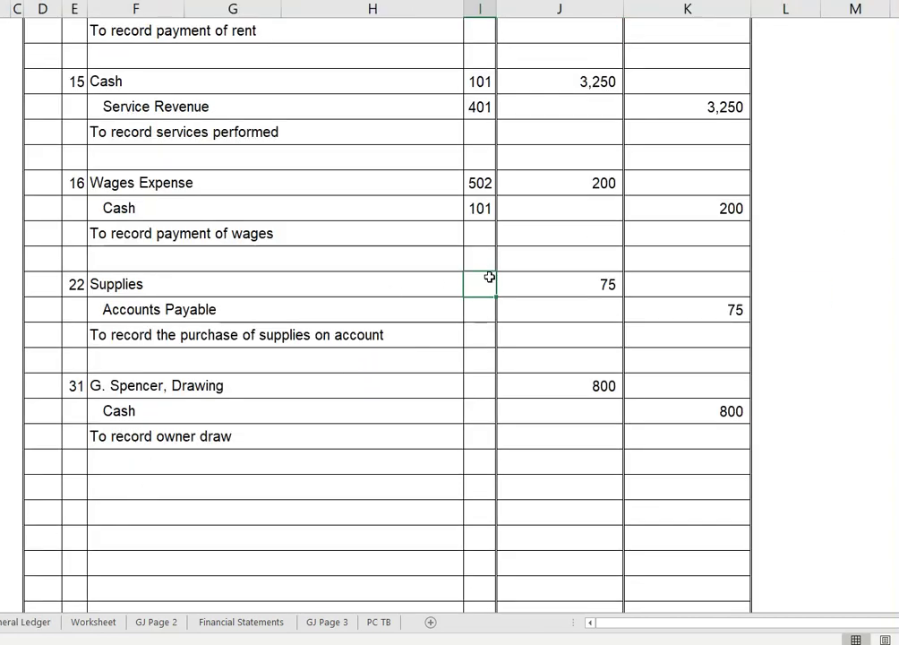
{"action": "type", "text": "103"}
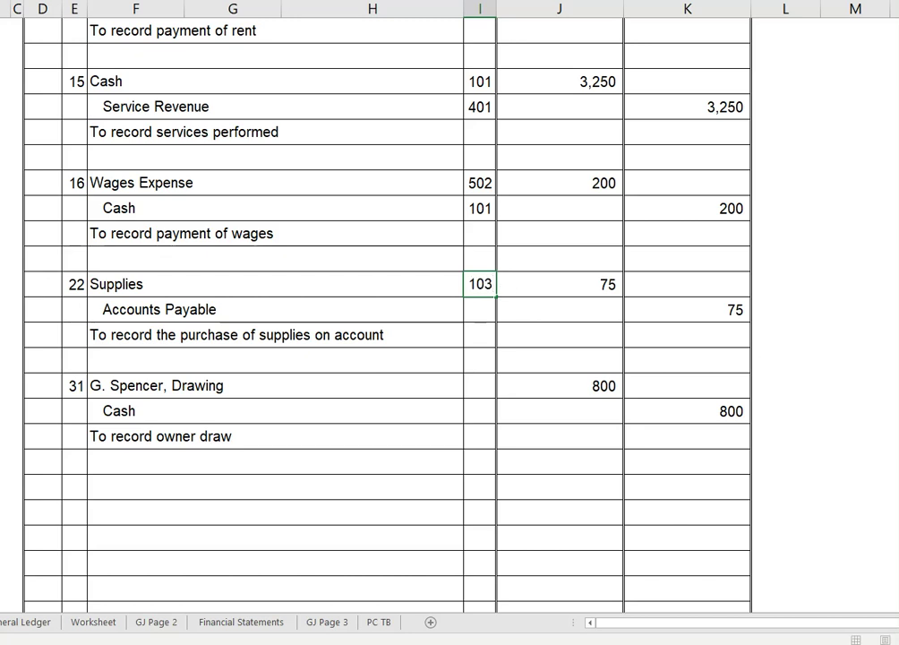
{"action": "key", "text": "Return"}
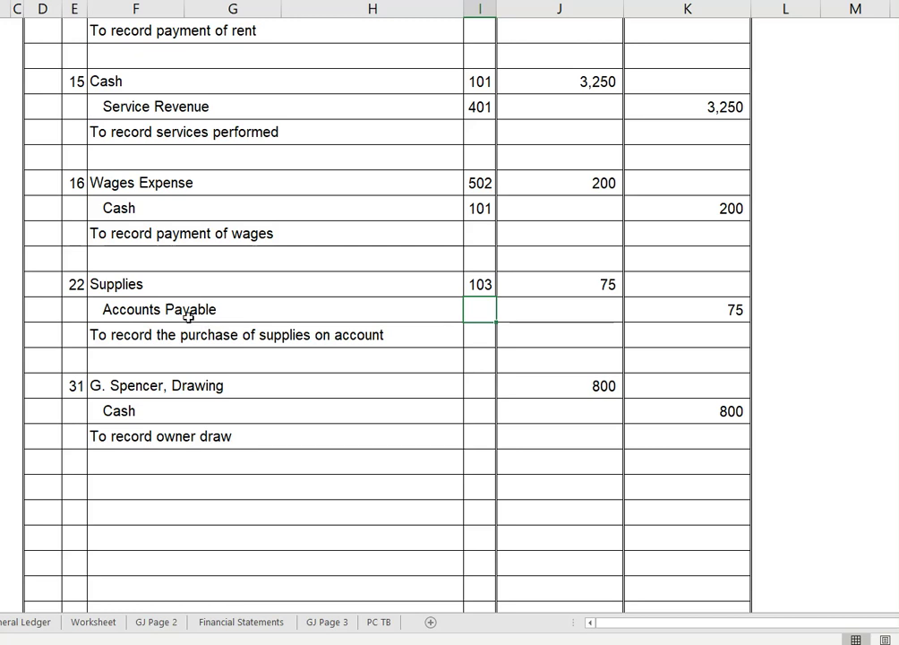
Start the first entry in the Accounts Payable account of the General Ledger with date Aug 22 and reference J1
{"action": "left_click", "coordinate": [33, 624]}
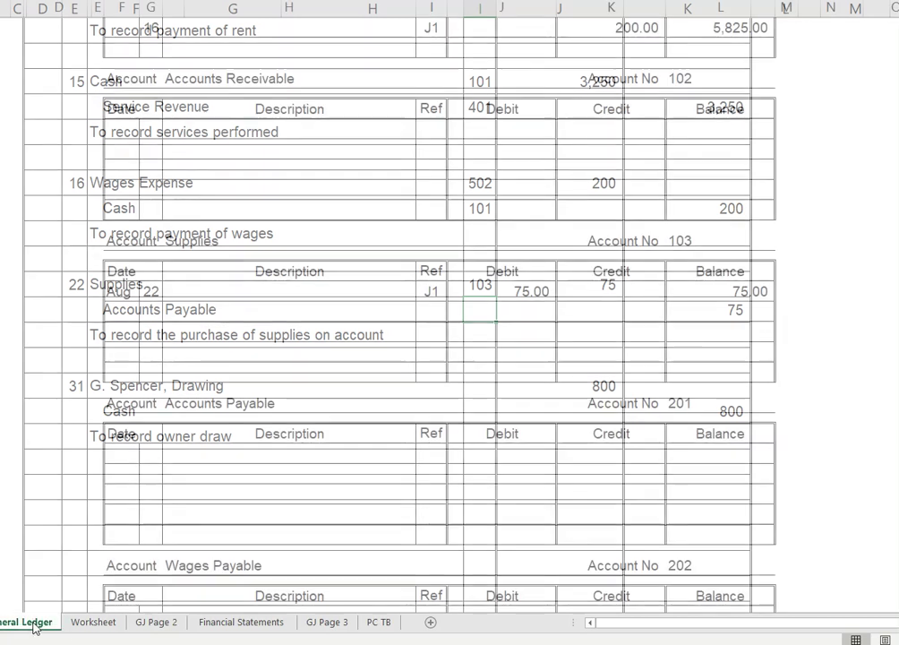
{"action": "left_click", "coordinate": [116, 453]}
{"action": "type", "text": "Aug"}
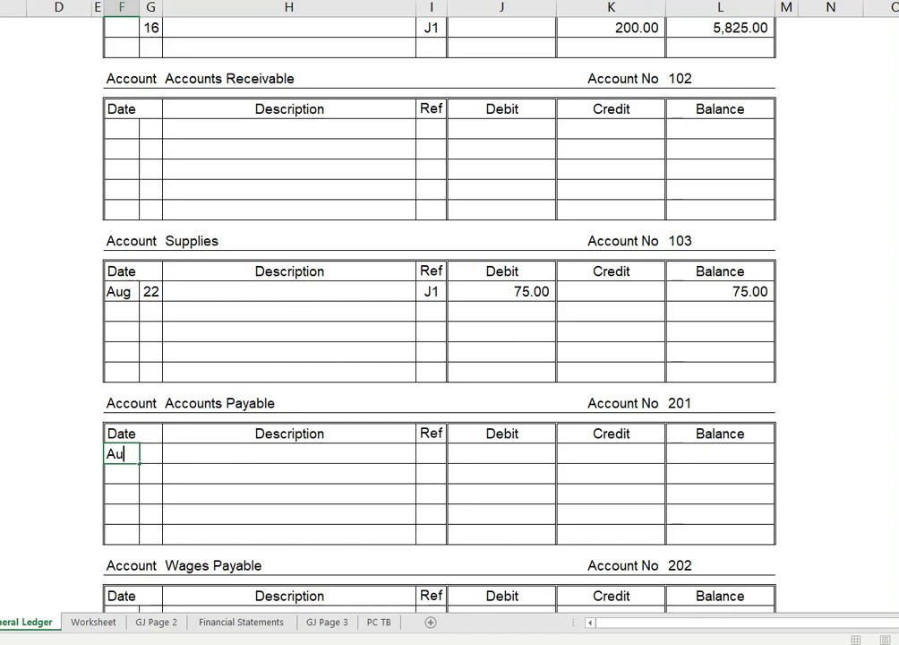
{"action": "key", "text": "Tab"}
{"action": "type", "text": "22"}
{"action": "key", "text": "Tab"}
{"action": "key", "text": "Tab"}
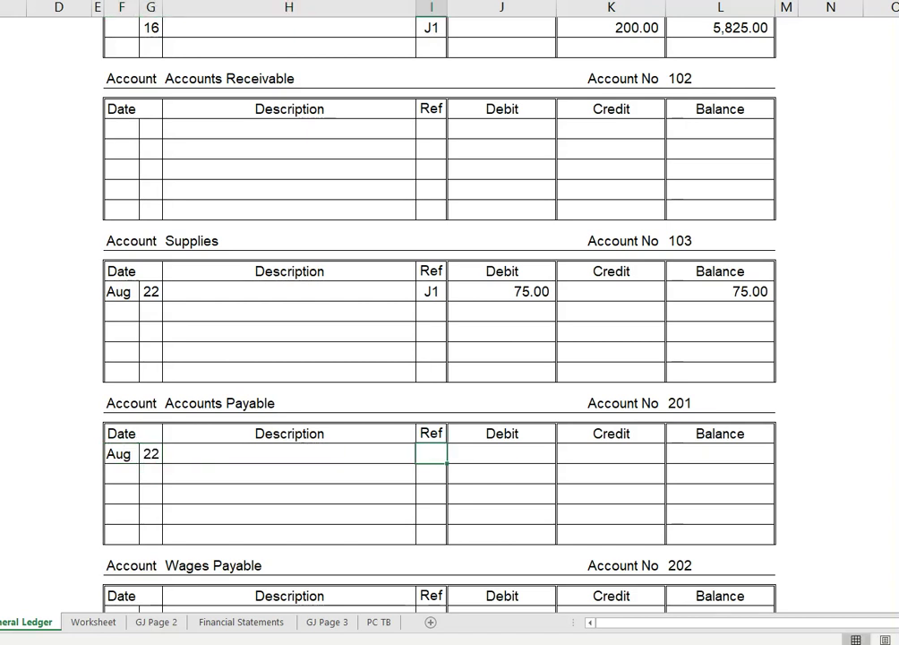
{"action": "type", "text": "J1"}
{"action": "key", "text": "Tab"}
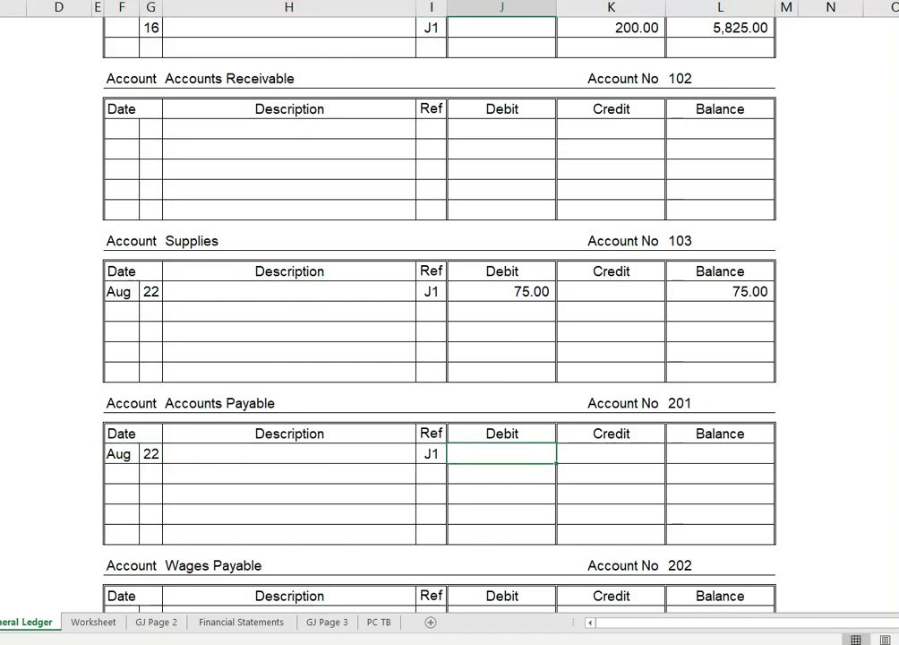
Enter a credit of 75 and a balance of 75 for the Accounts Payable account's Aug 22 entry
{"action": "key", "text": "Tab"}
{"action": "type", "text": "75"}
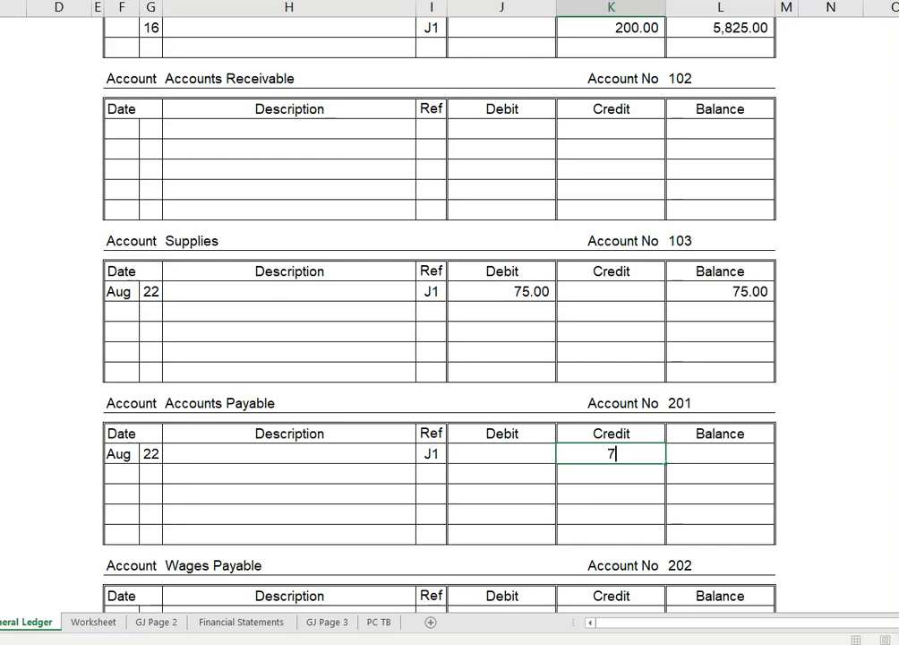
{"action": "key", "text": "Tab"}
{"action": "type", "text": "75"}
{"action": "key", "text": "Tab"}
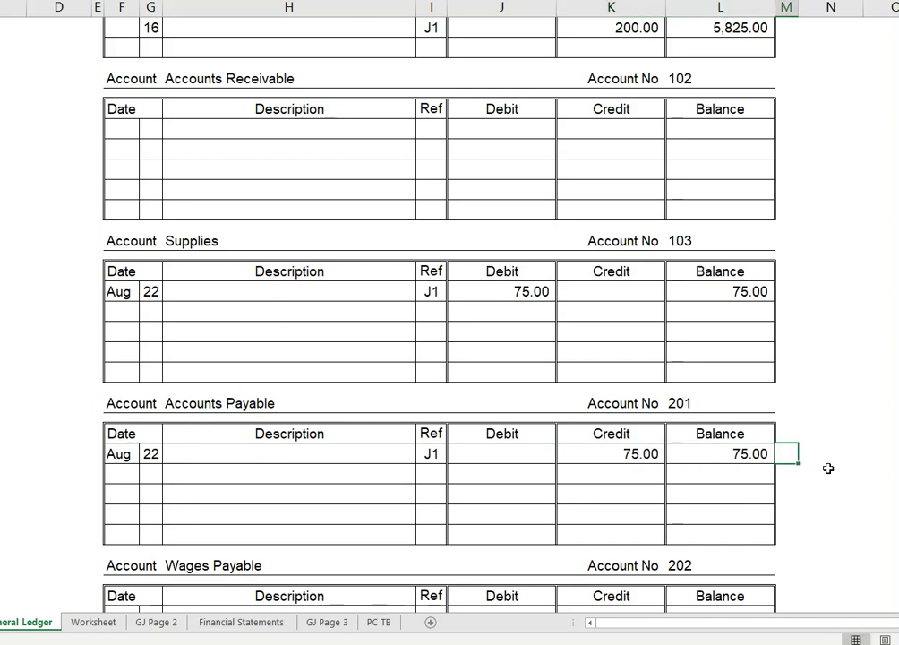
Fill in 201 as the General Journal posting reference of the Aug 22 Accounts Payable line
{"action": "key", "text": "ctrl+Page_Up"}
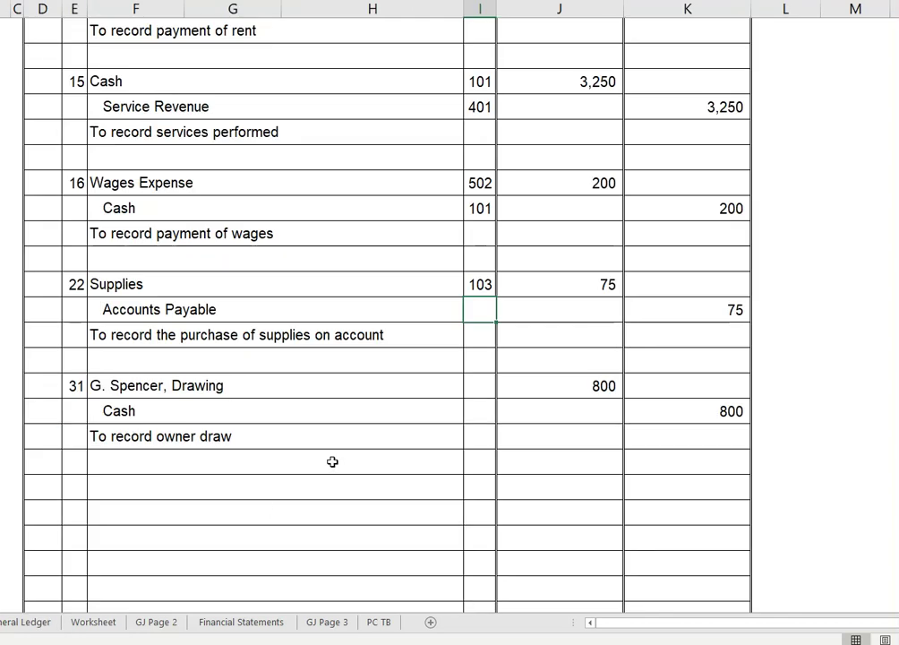
{"action": "type", "text": "201"}
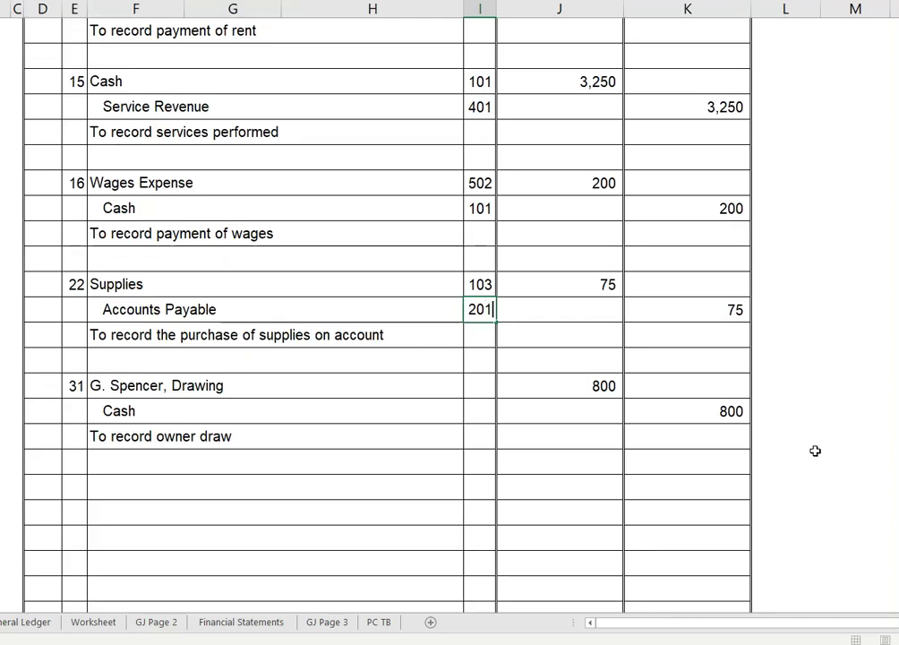
{"action": "left_click", "coordinate": [469, 391]}
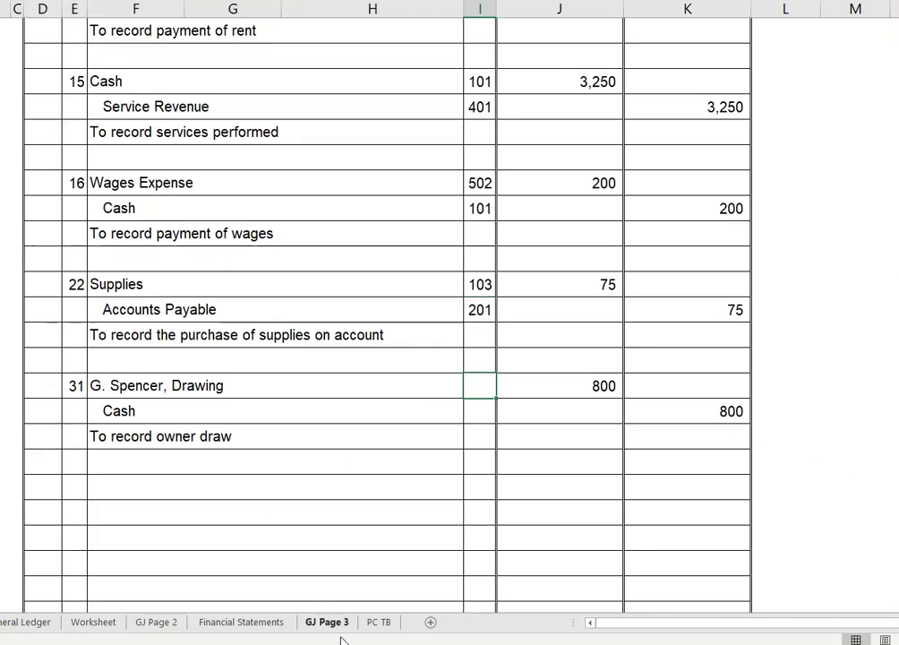
Start the first entry in the owner's Drawing account of the General Ledger with date Aug 31 and reference J1
{"action": "left_click", "coordinate": [24, 626]}
{"action": "scroll", "coordinate": [405, 501], "scroll_direction": "down", "scroll_amount": 4}
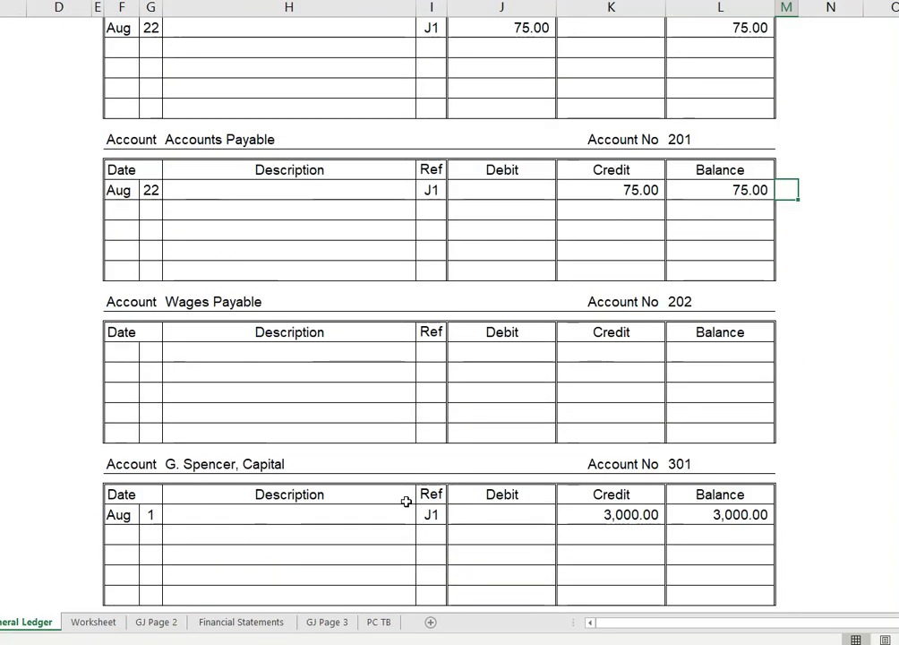
{"action": "scroll", "coordinate": [406, 502], "scroll_direction": "down", "scroll_amount": 5}
{"action": "left_click", "coordinate": [118, 379]}
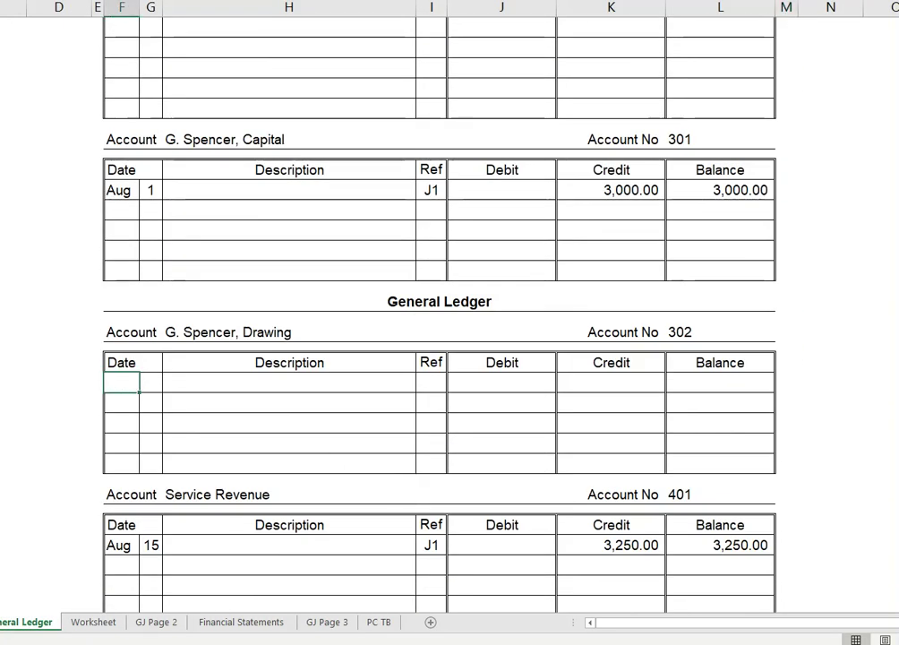
{"action": "type", "text": "Aug"}
{"action": "key", "text": "Tab"}
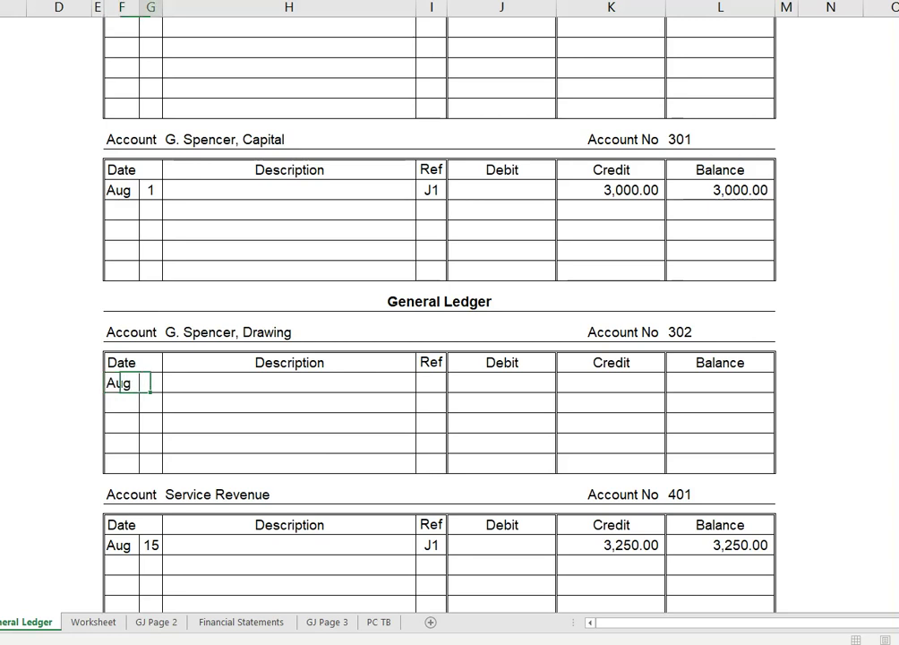
{"action": "type", "text": "31"}
{"action": "key", "text": "Tab"}
{"action": "key", "text": "Tab"}
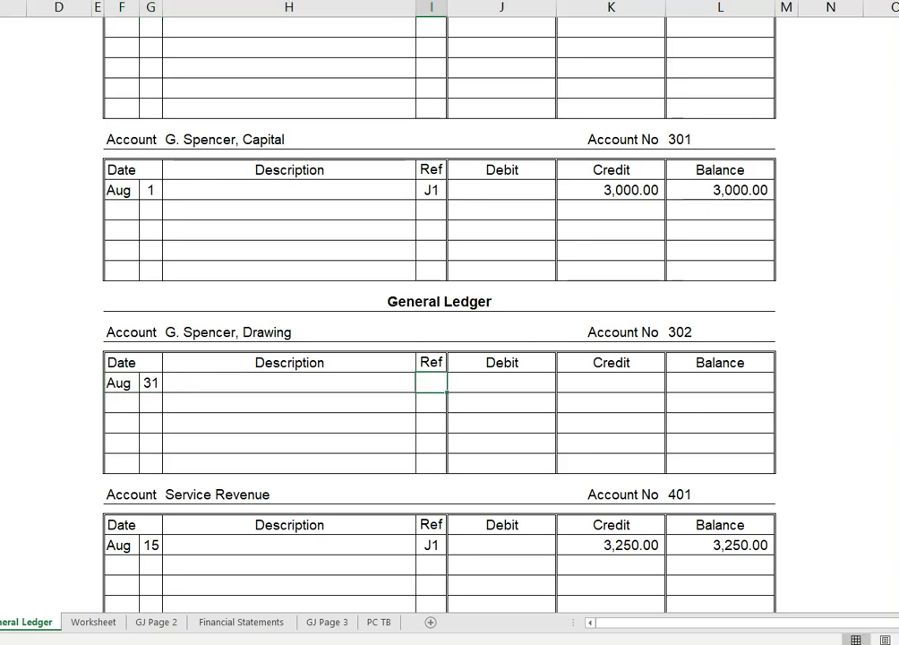
{"action": "type", "text": "J1"}
{"action": "key", "text": "Tab"}
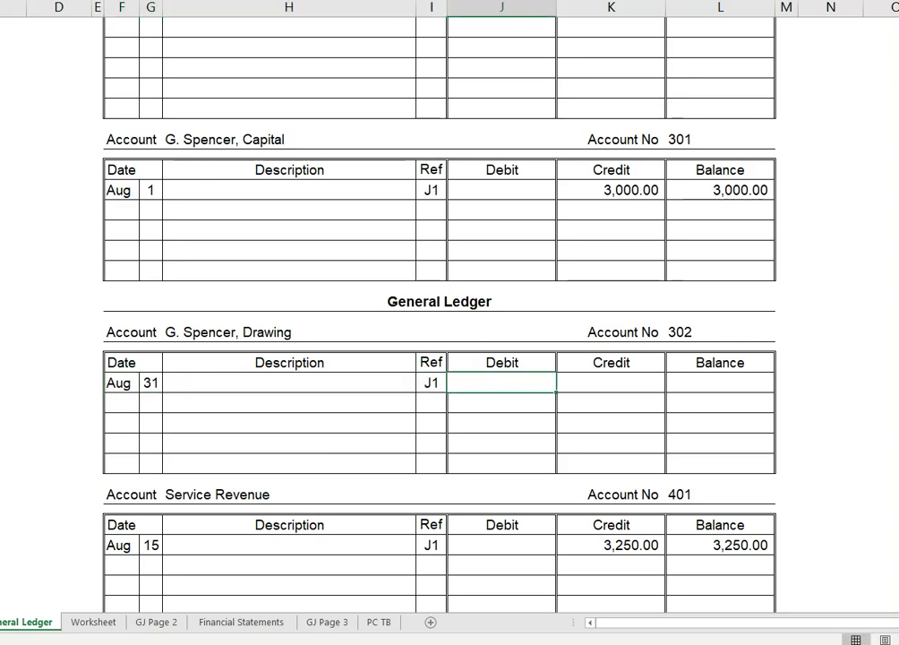
Enter a debit of 800 and a balance of 800 for the owner's Drawing account's Aug 31 entry
{"action": "type", "text": "800"}
{"action": "key", "text": "Tab"}
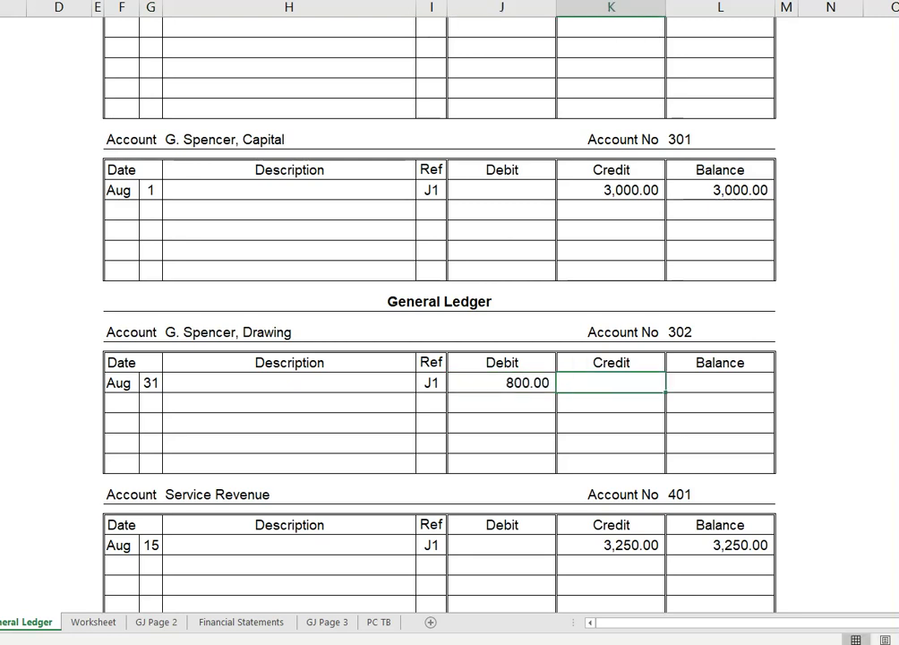
{"action": "key", "text": "Tab"}
{"action": "type", "text": "800"}
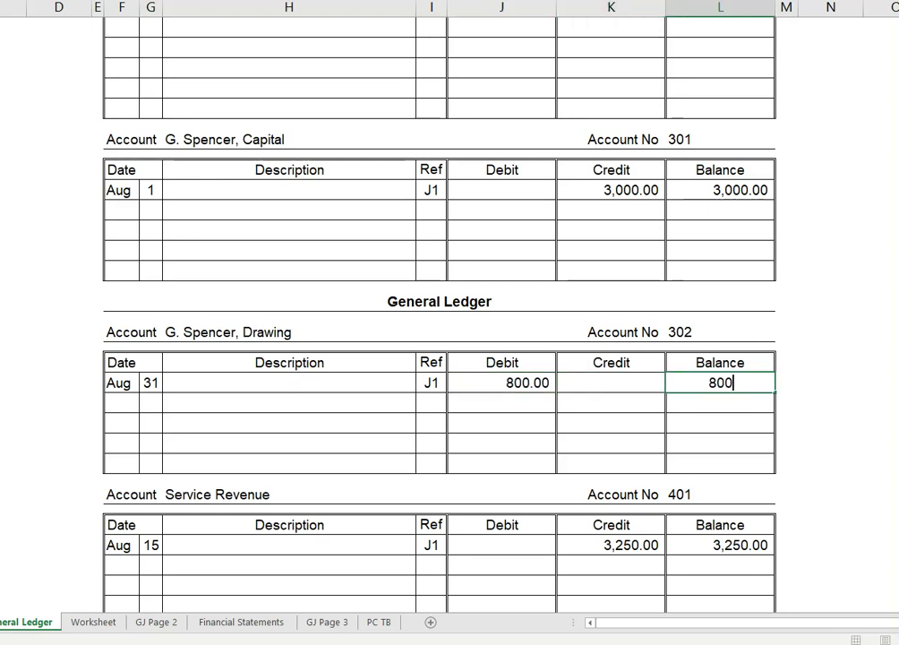
{"action": "left_click", "coordinate": [686, 334]}
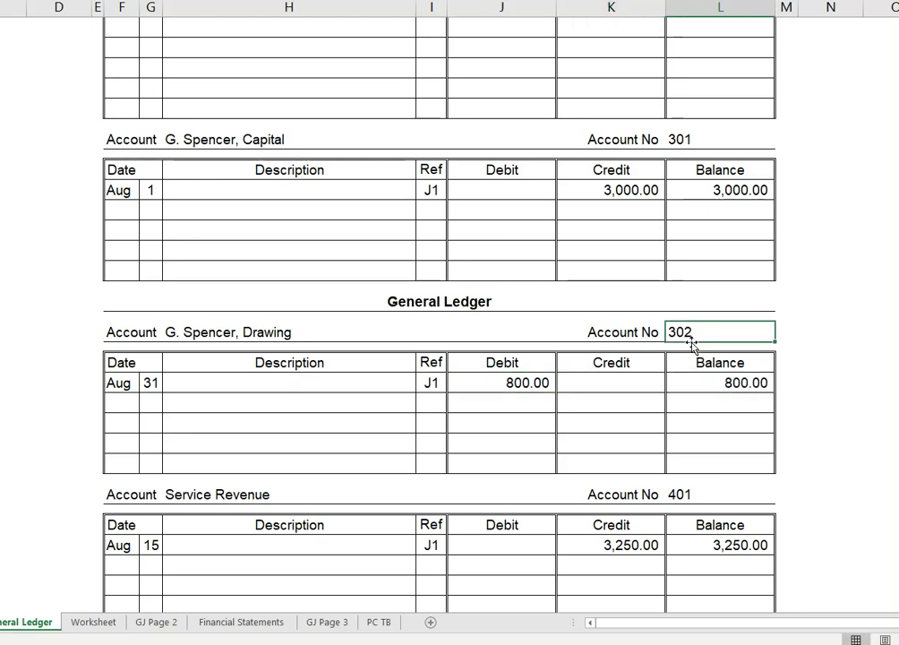
Fill in 302 as the General Journal posting reference of the Aug 31 owner's Drawing line
{"action": "key", "text": "ctrl+Page_Up"}
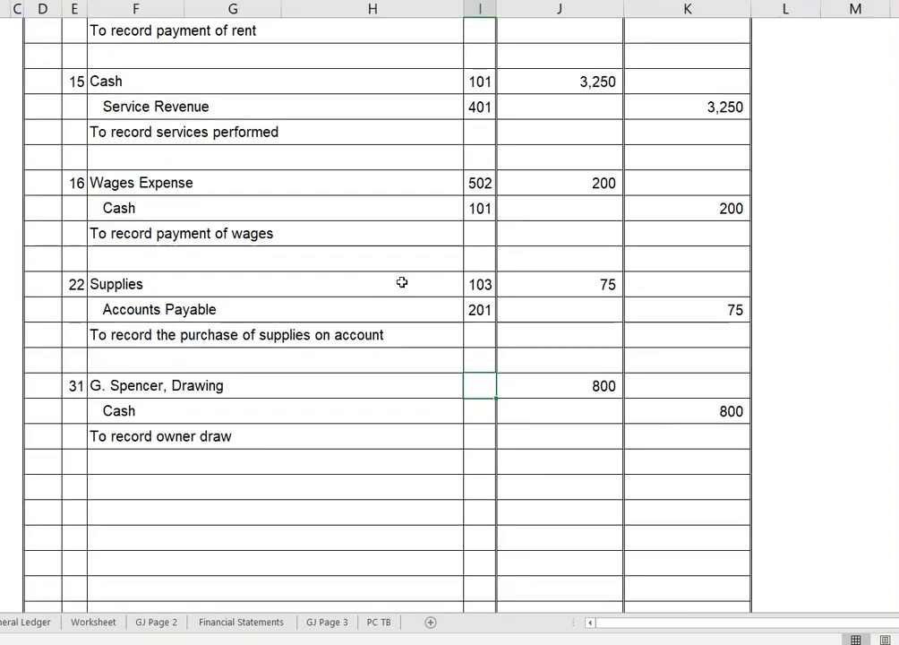
{"action": "type", "text": "302"}
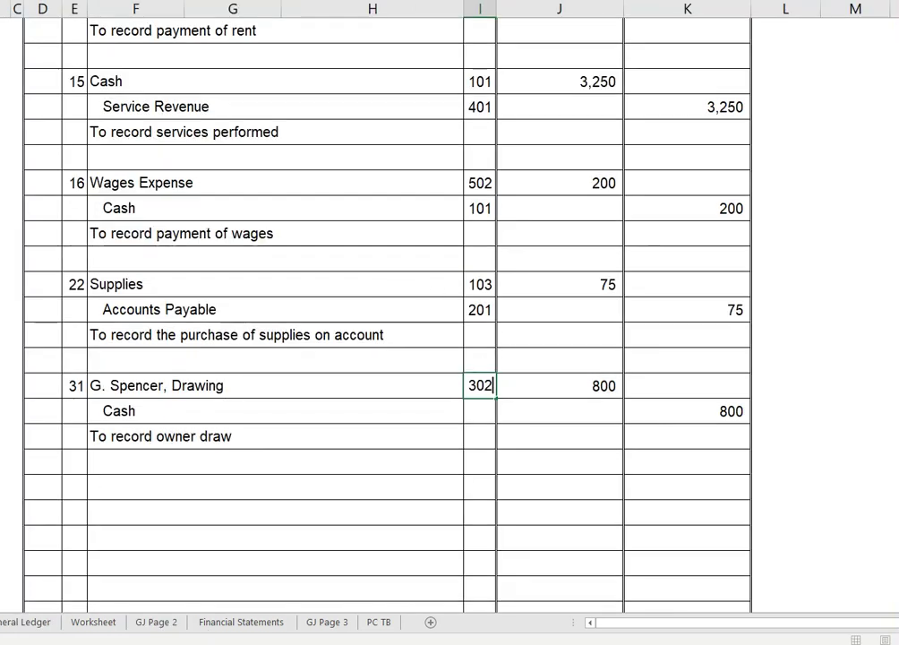
{"action": "key", "text": "Return"}
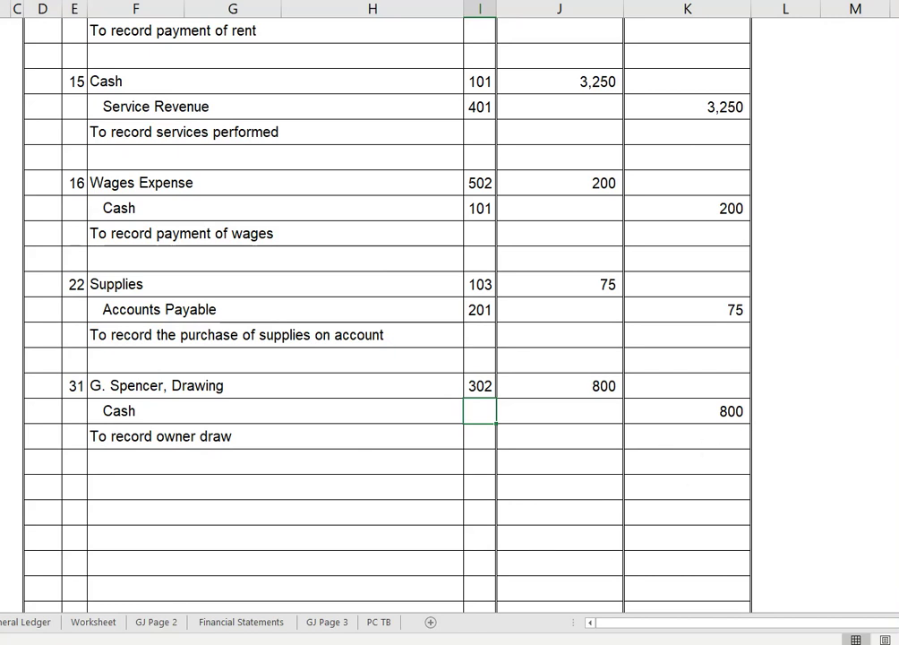
Add a line dated 31 with reference J1 to the Cash account in the General Ledger
{"action": "key", "text": "ctrl+Page_Down"}
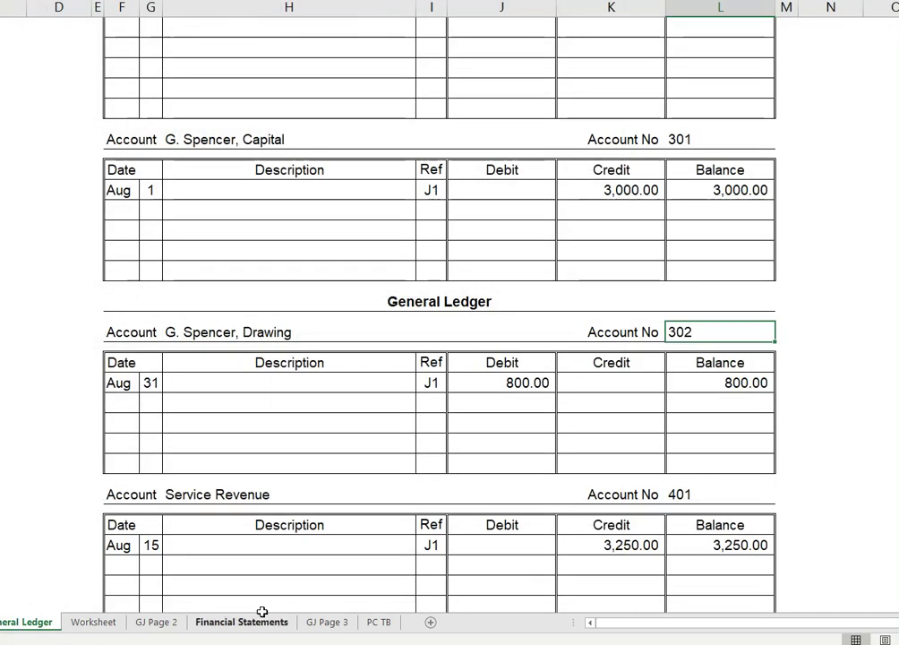
{"action": "scroll", "coordinate": [304, 549], "scroll_direction": "up", "scroll_amount": 15}
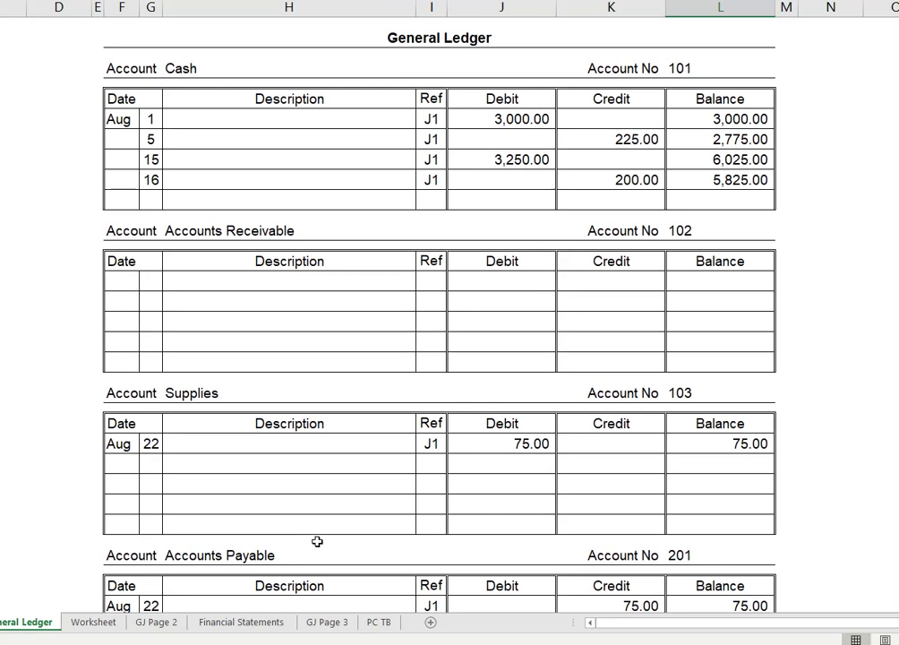
{"action": "left_click", "coordinate": [152, 199]}
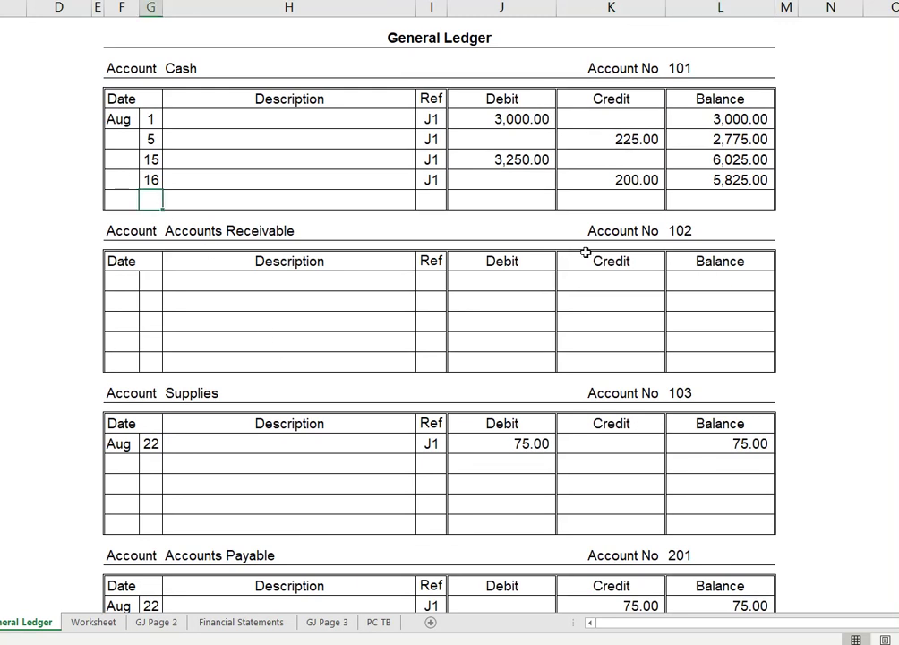
{"action": "type", "text": "31"}
{"action": "left_click", "coordinate": [433, 198]}
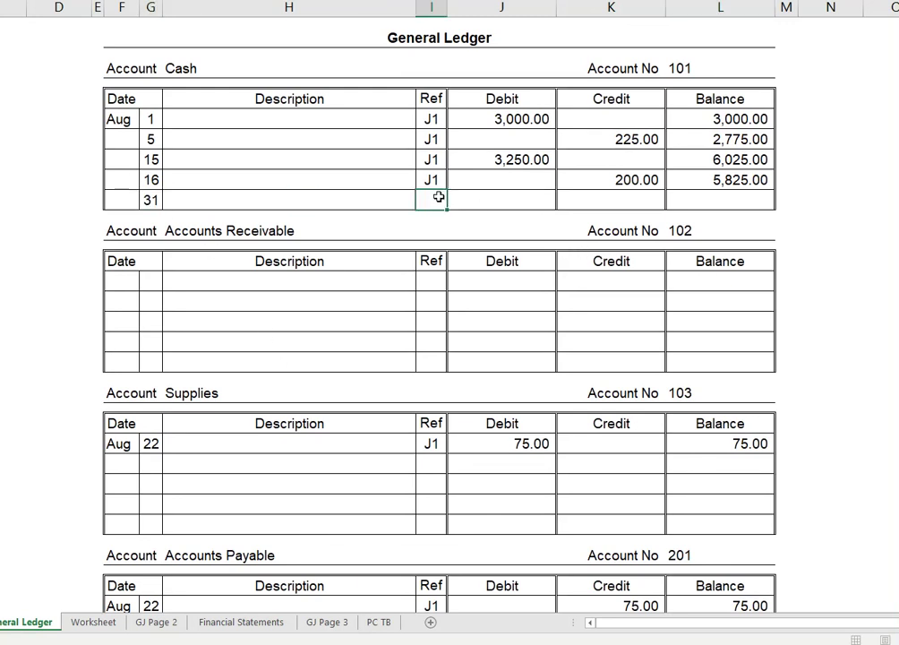
{"action": "type", "text": "J1"}
{"action": "left_click_drag", "start_coordinate": [626, 199], "coordinate": [593, 198]}
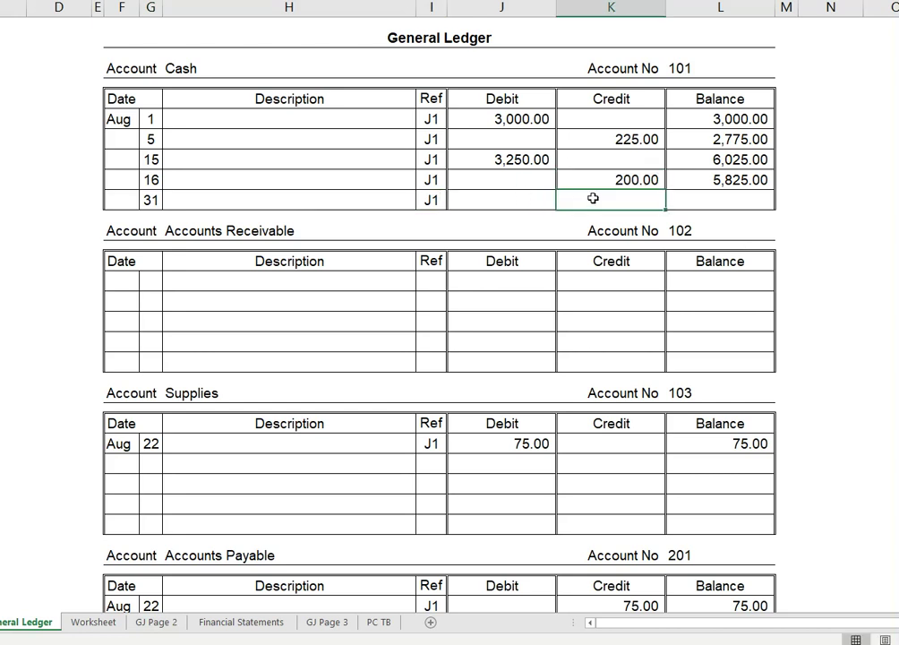
{"action": "left_click", "coordinate": [538, 198]}
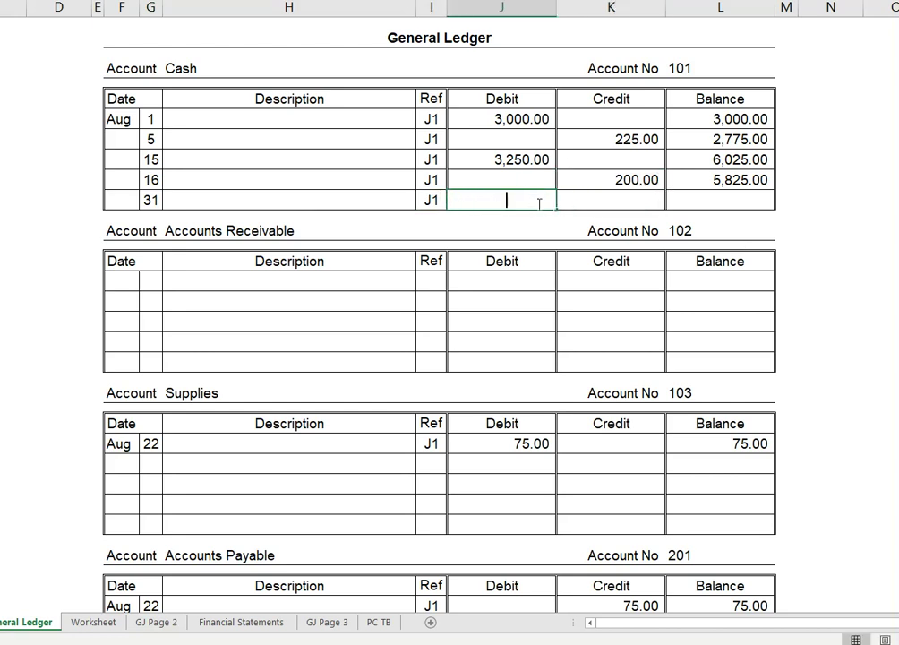
{"action": "type", "text": "800"}
{"action": "key", "text": "BackSpace"}
{"action": "key", "text": "BackSpace"}
{"action": "key", "text": "BackSpace"}
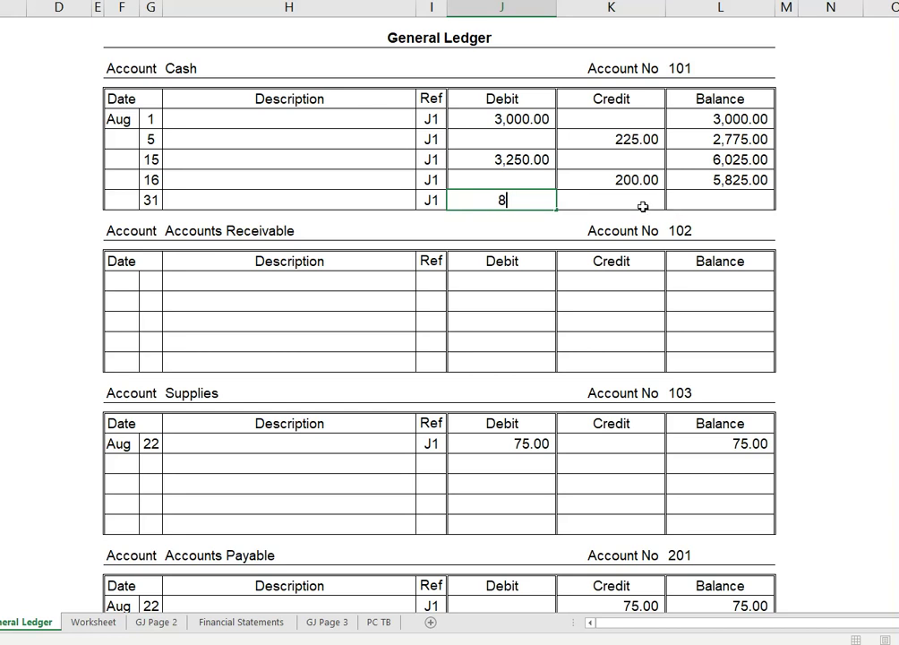
Enter a credit of 800 and a balance of 5025 for the Cash account's Aug 31 entry
{"action": "left_click", "coordinate": [642, 203]}
{"action": "type", "text": "800"}
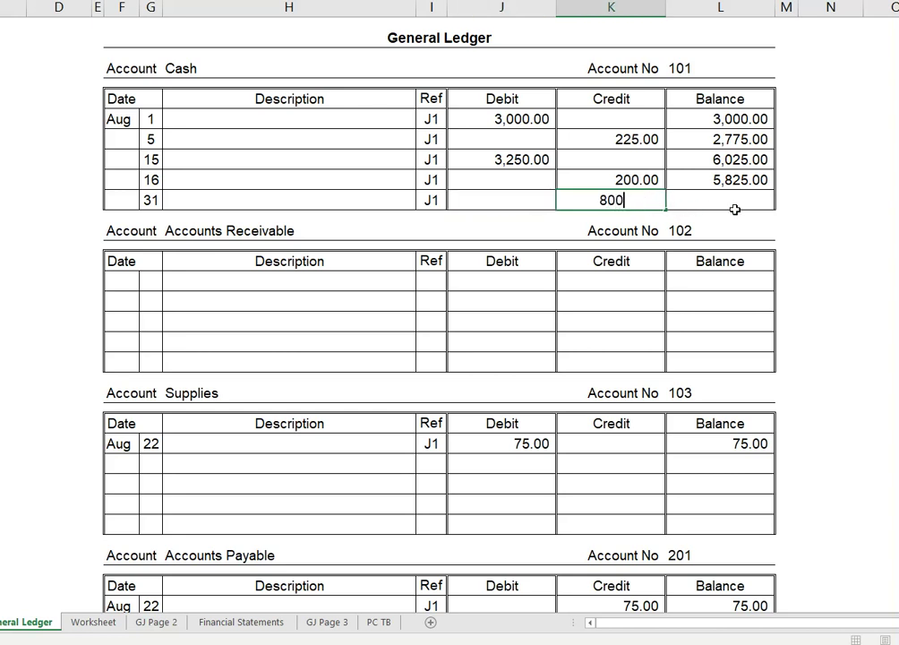
{"action": "left_click", "coordinate": [747, 202]}
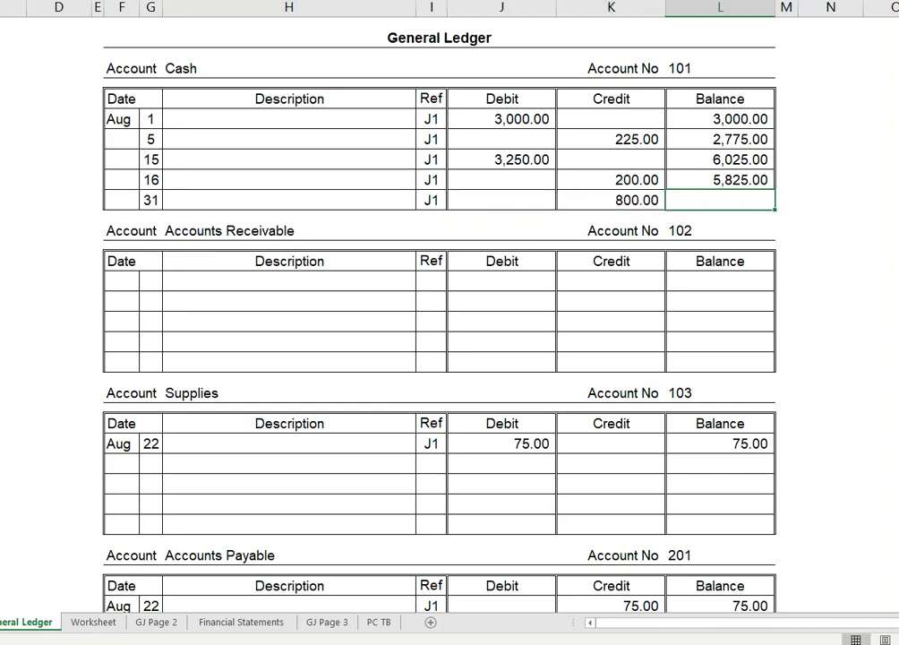
{"action": "type", "text": "5025"}
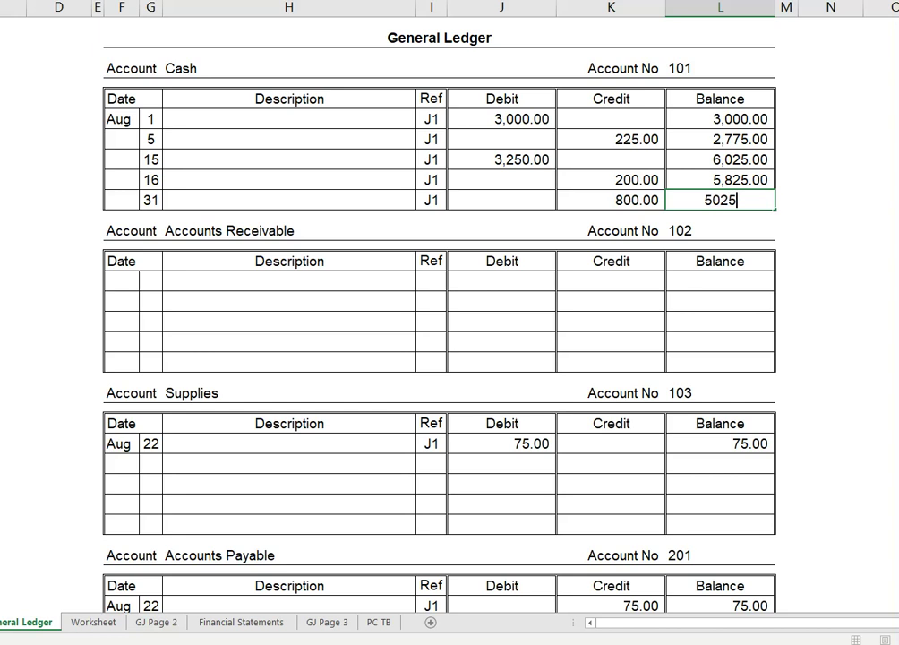
{"action": "key", "text": "Return"}
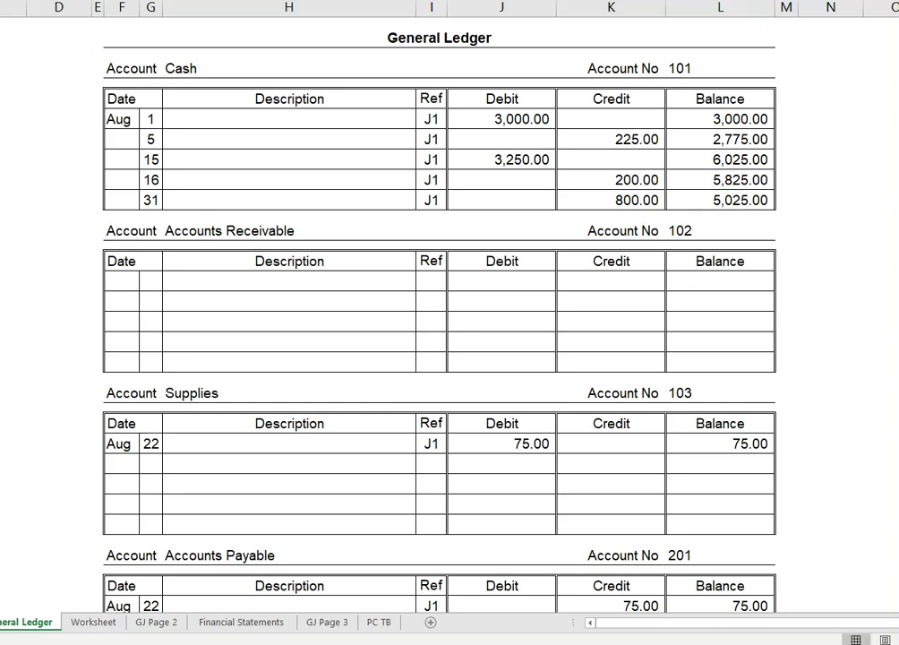
Fill in 101 as the General Journal posting reference of the Aug 31 Cash line
{"action": "key", "text": "ctrl+Page_Up"}
{"action": "type", "text": "101"}
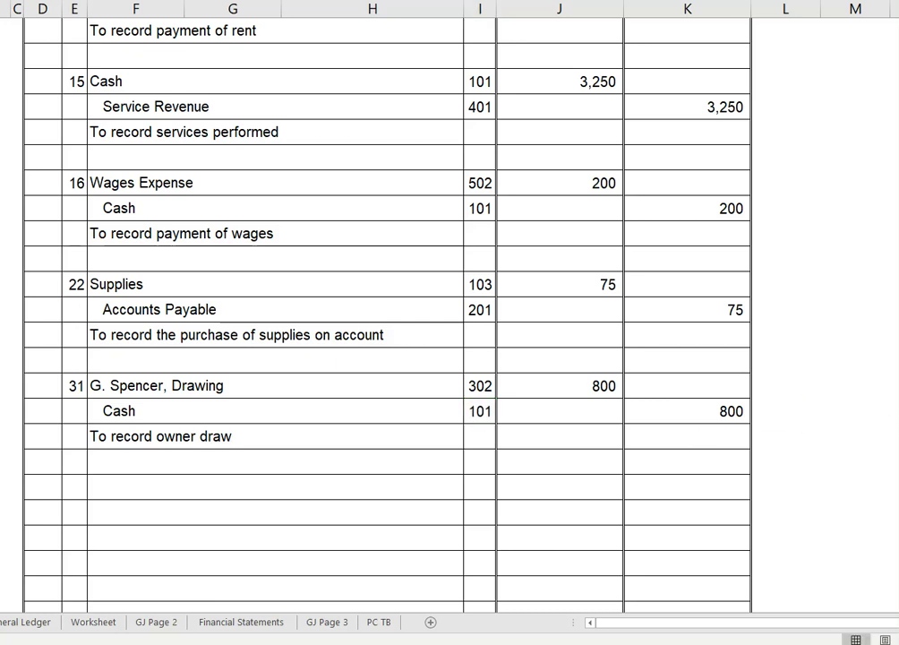
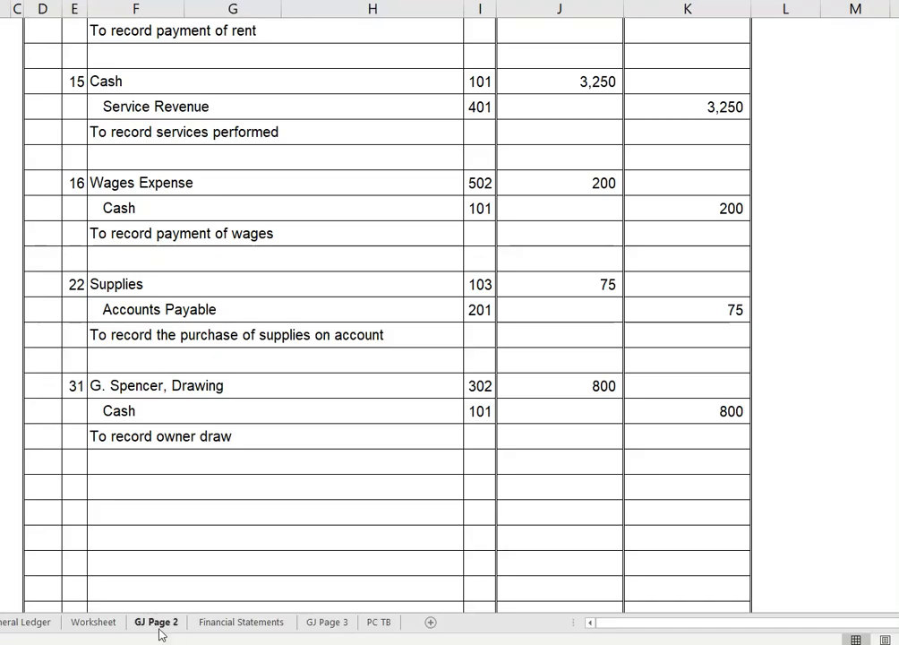
Complete the Worksheet sheet's heading with the company name Gloria's Cleaning Service and the date August 31, 2020
{"action": "left_click", "coordinate": [94, 625]}
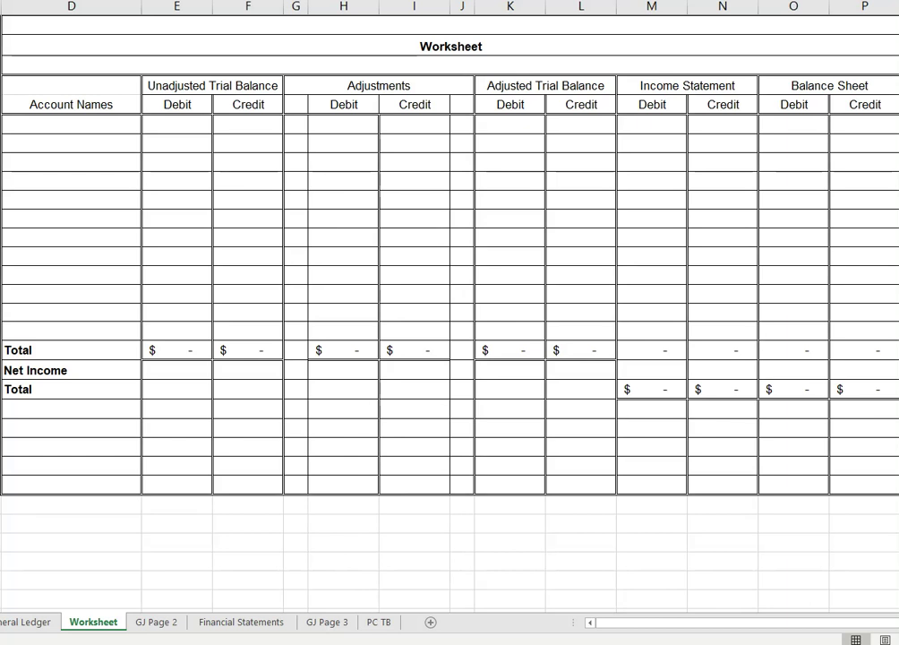
{"action": "left_click", "coordinate": [475, 26]}
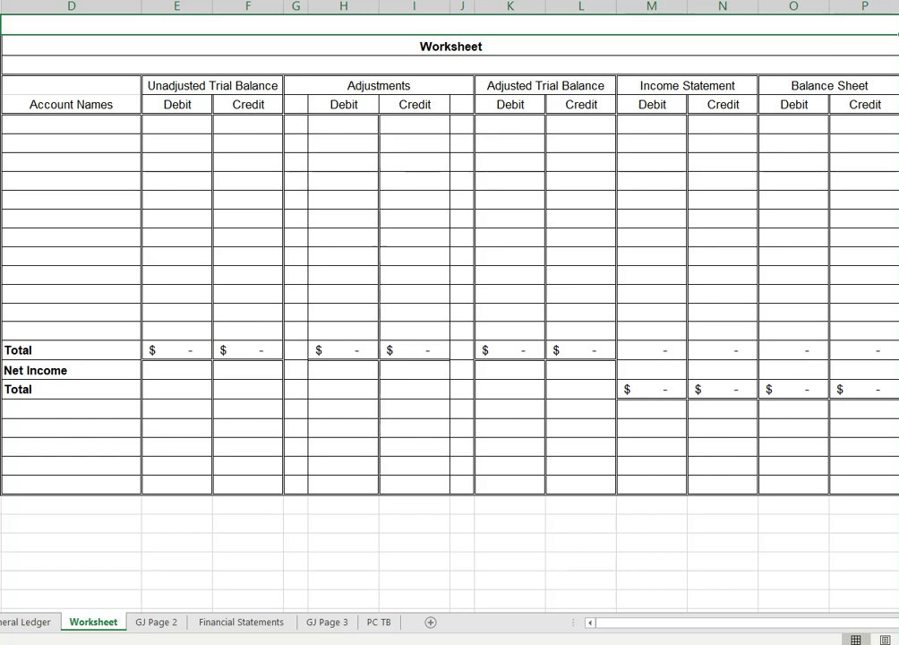
{"action": "type", "text": "Gloria'"}
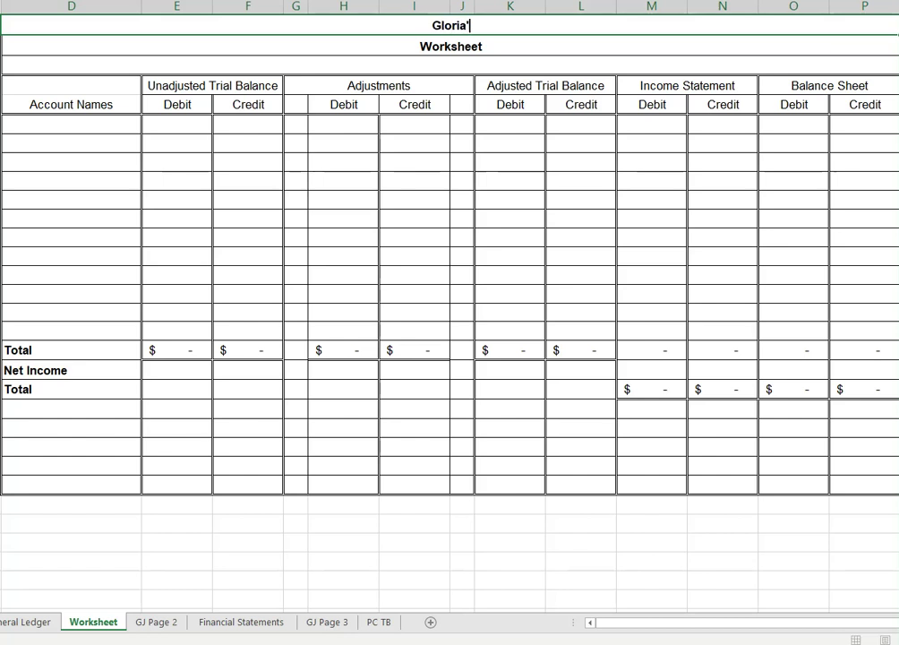
{"action": "type", "text": "s Cleanin"}
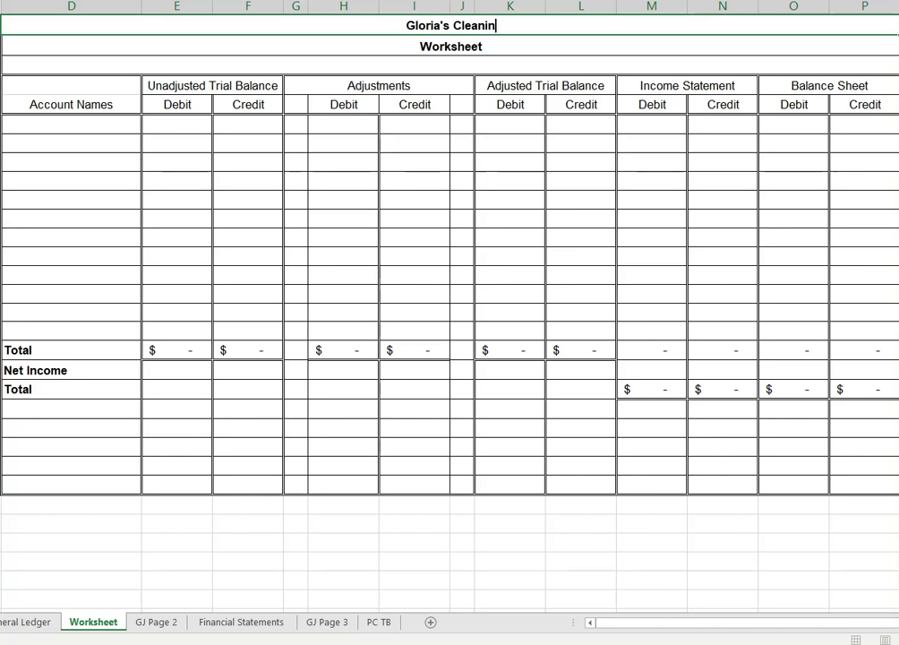
{"action": "type", "text": "g Cervice"}
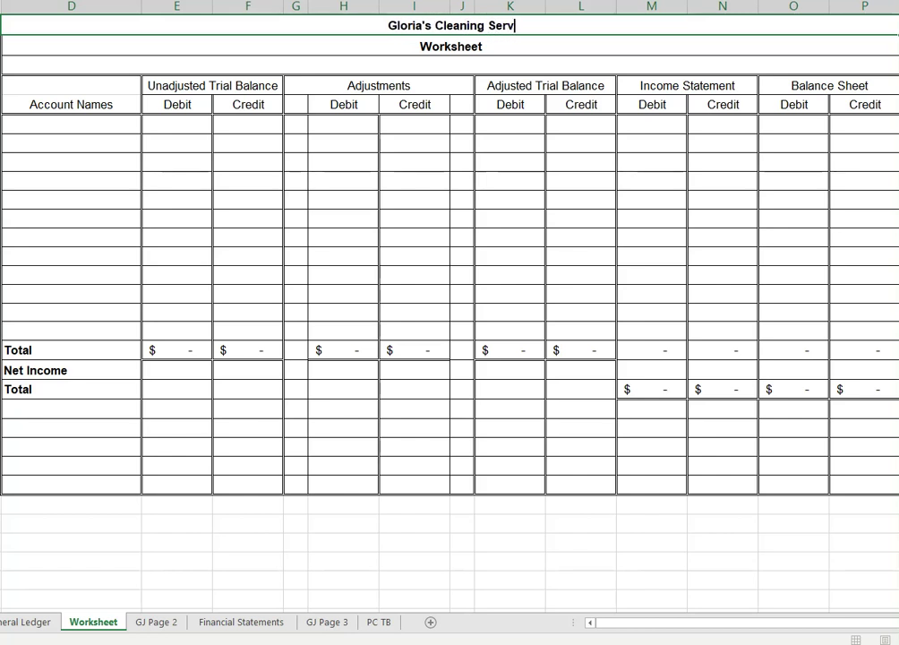
{"action": "key", "text": "Return"}
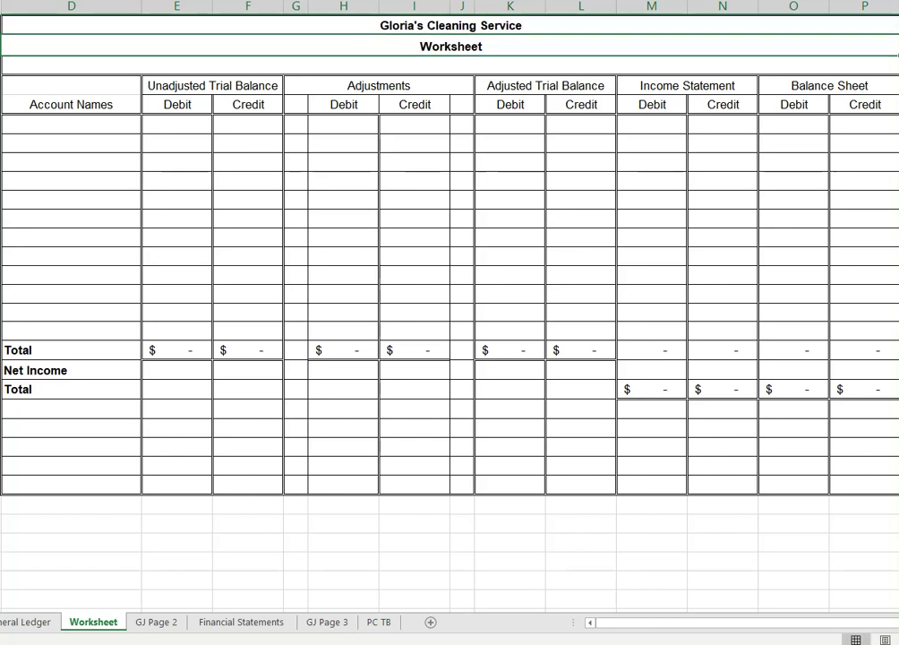
{"action": "key", "text": "Return"}
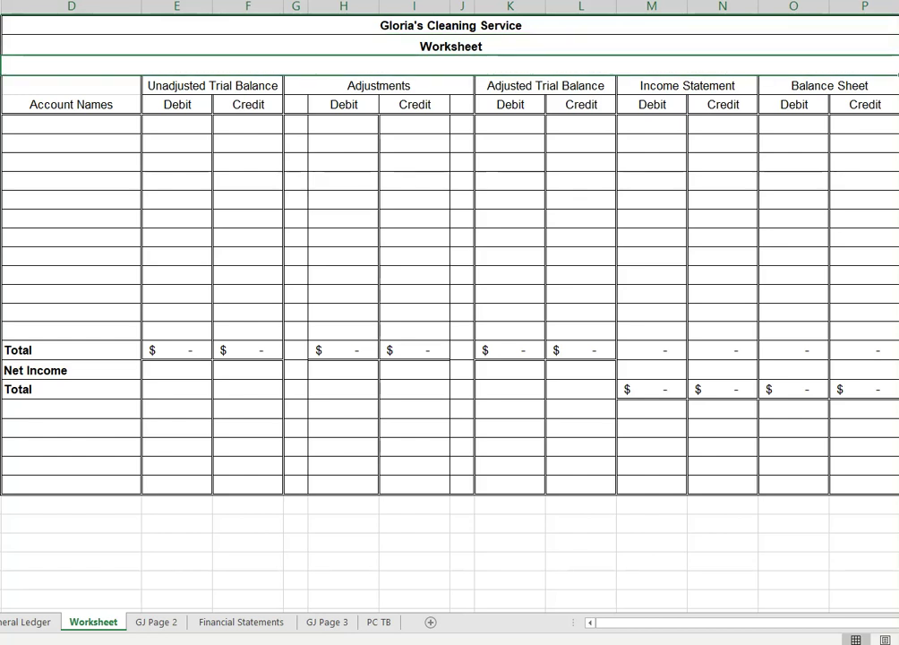
{"action": "type", "text": "August "}
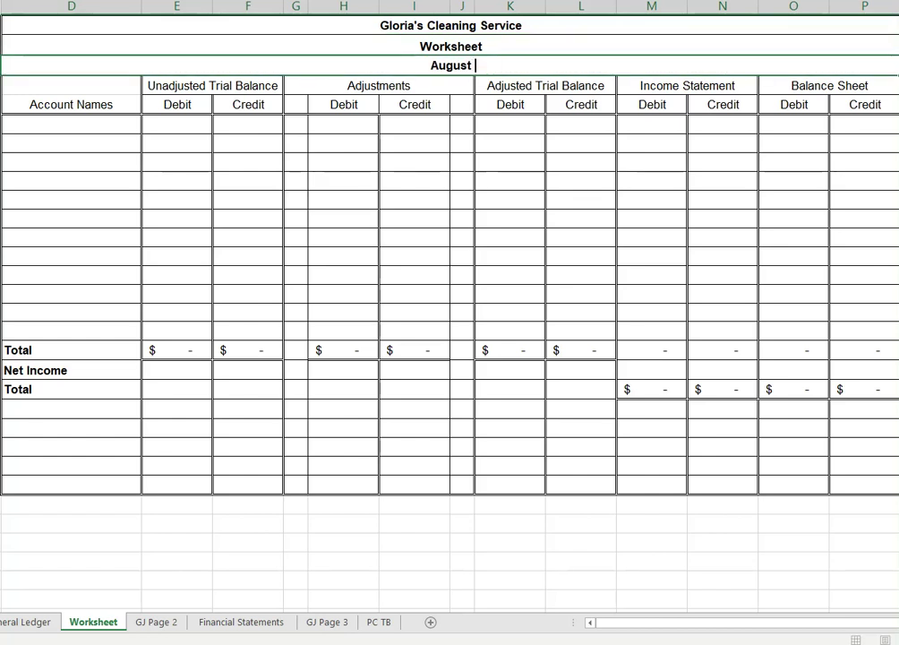
{"action": "type", "text": "31, 2020"}
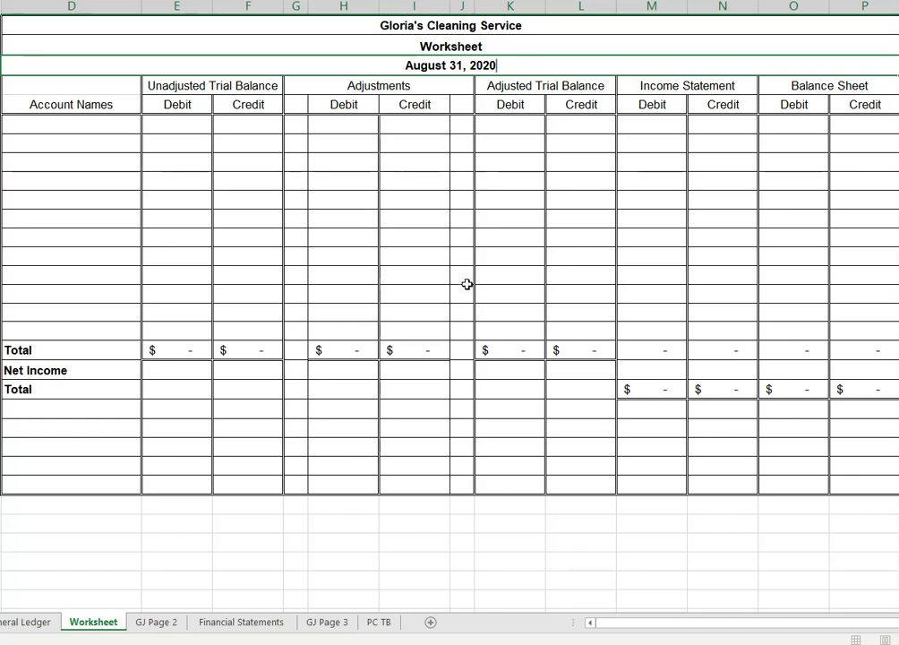
{"action": "key", "text": "Return"}
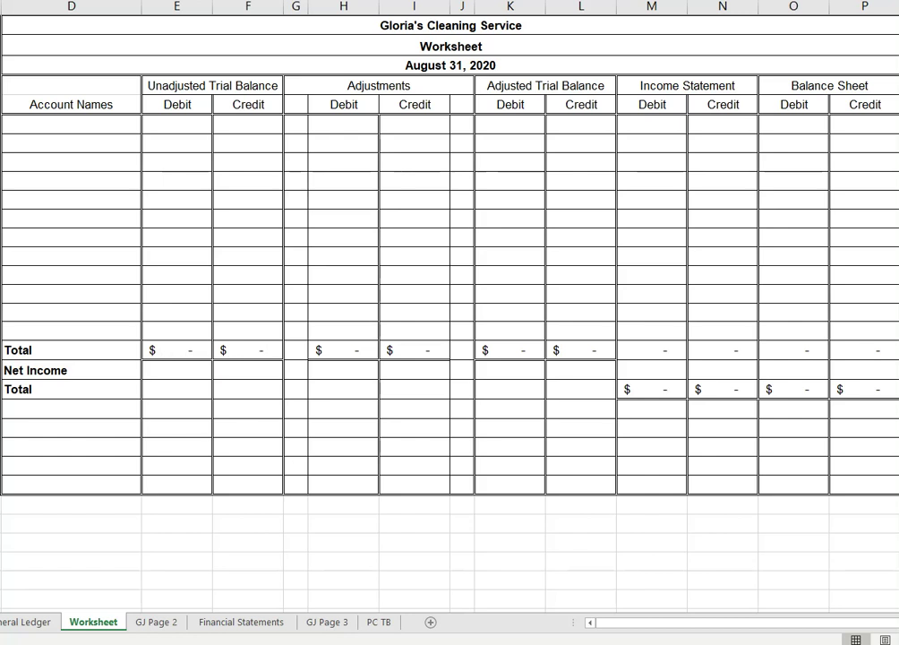
Consult the chart of accounts in the practice set document and list Cash and Accounts Receivable as the Worksheet's first account names
{"action": "key", "text": "alt+Tab"}
{"action": "scroll", "coordinate": [322, 222], "scroll_direction": "up", "scroll_amount": 12}
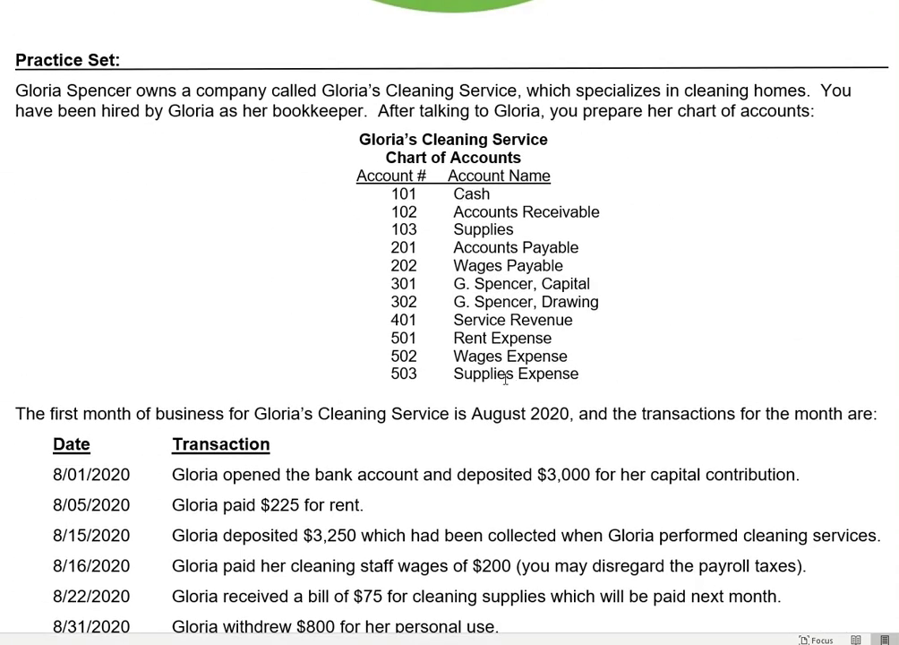
{"action": "key", "text": "alt+Tab"}
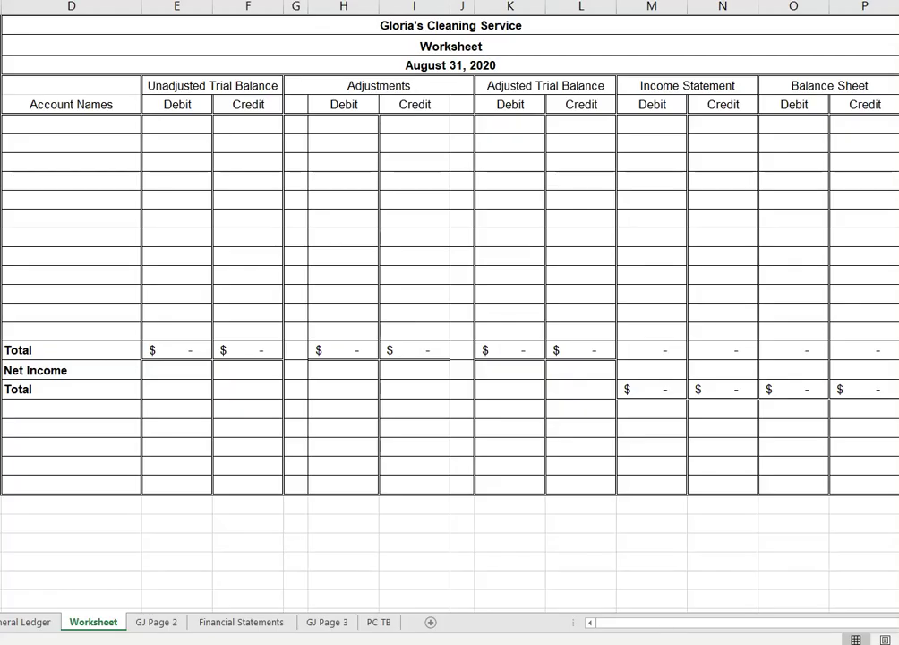
{"action": "left_click", "coordinate": [18, 123]}
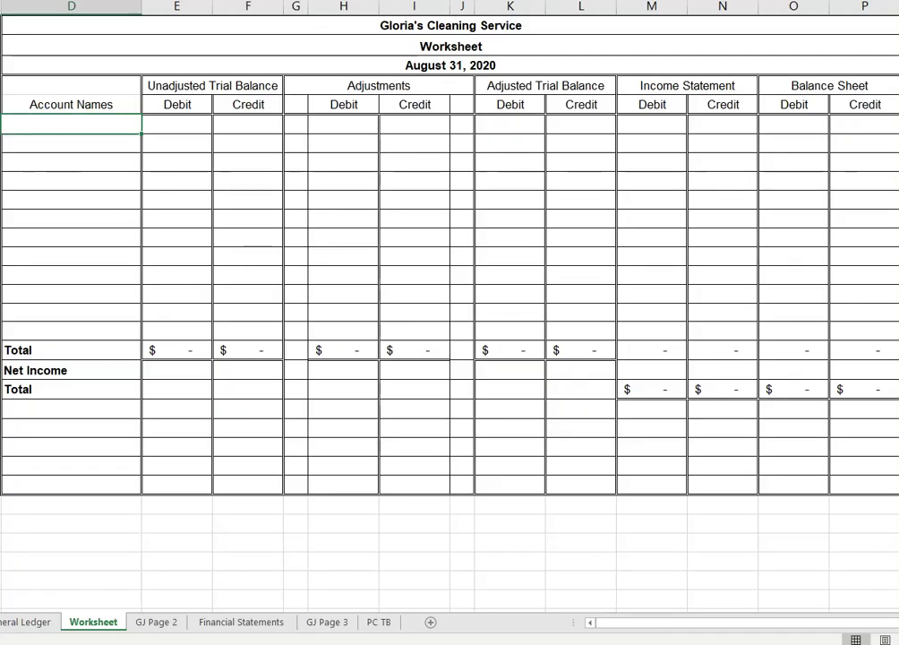
{"action": "type", "text": "Cash"}
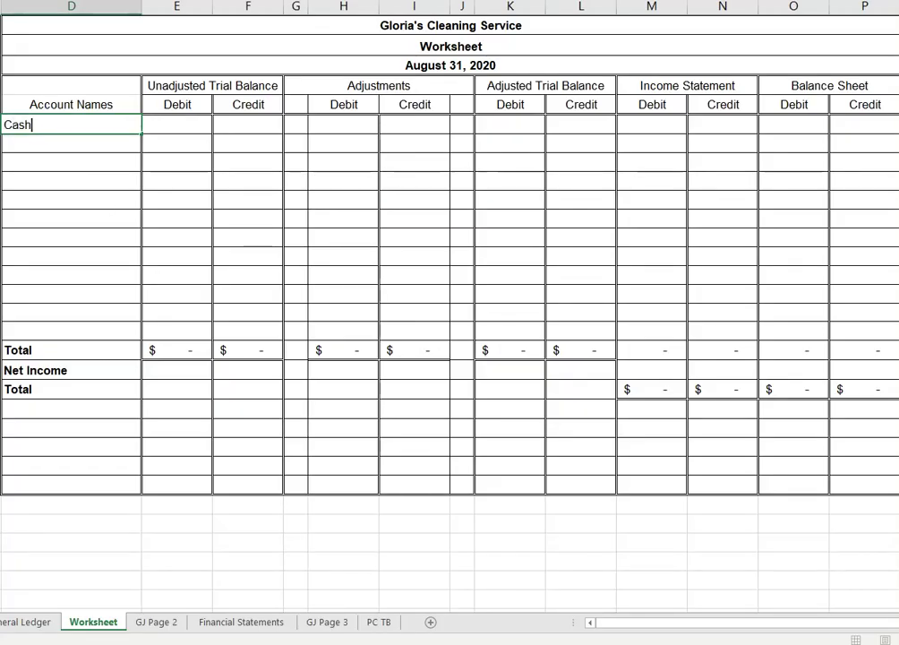
{"action": "key", "text": "Return"}
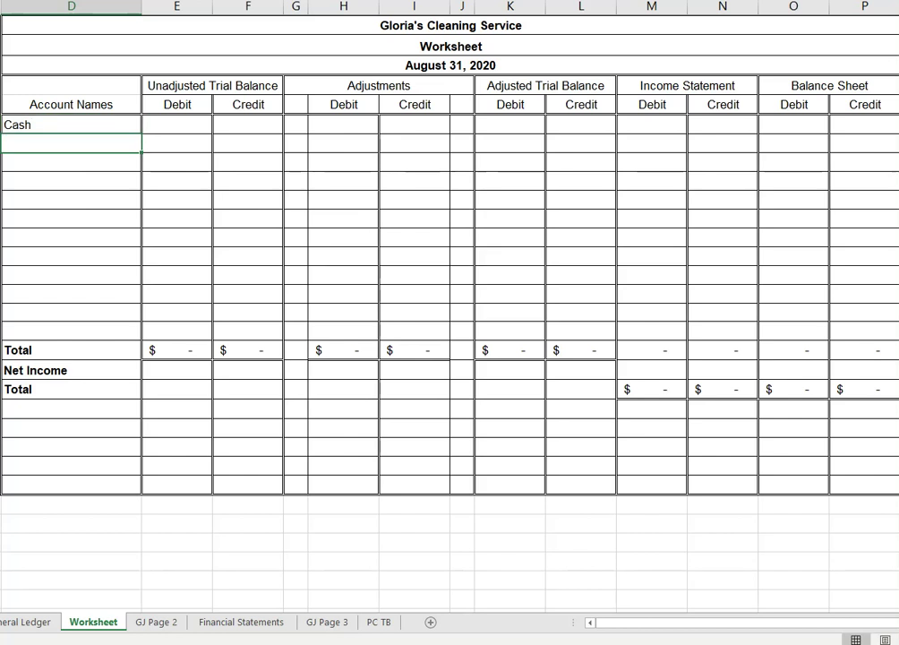
{"action": "type", "text": "Acc"}
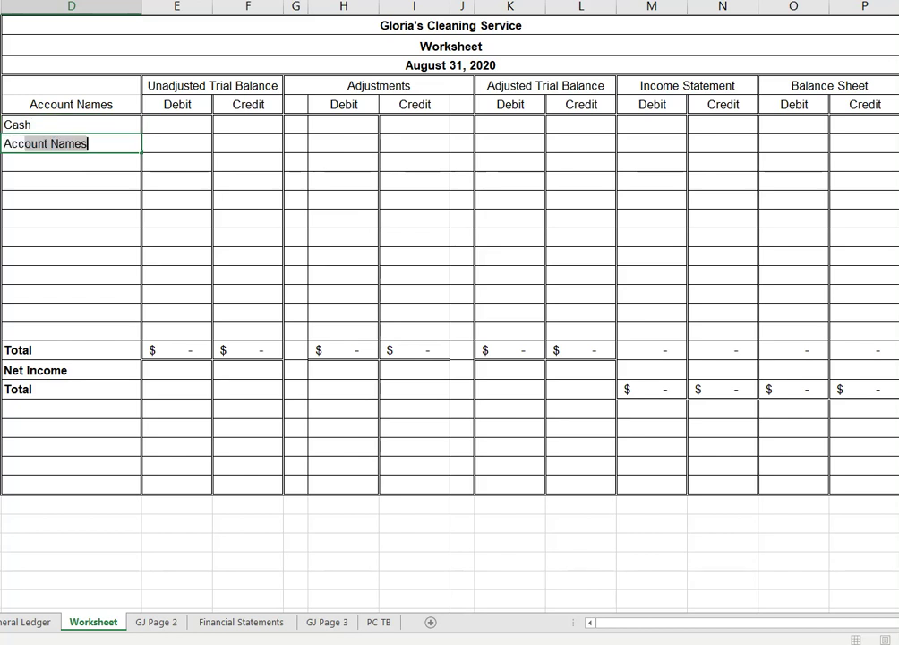
{"action": "type", "text": "ounts Rec"}
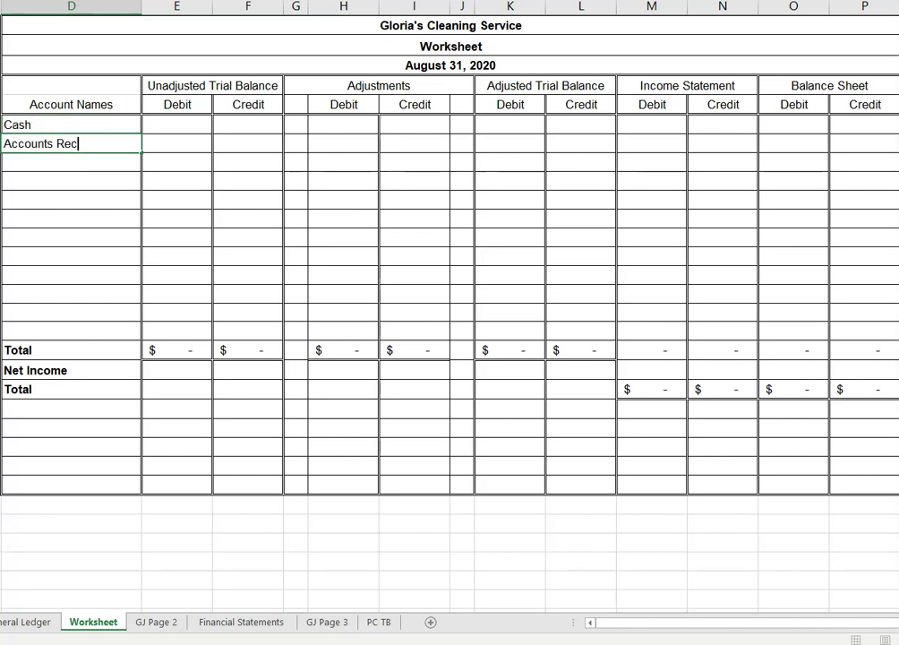
{"action": "type", "text": "eivable"}
{"action": "key", "text": "Return"}
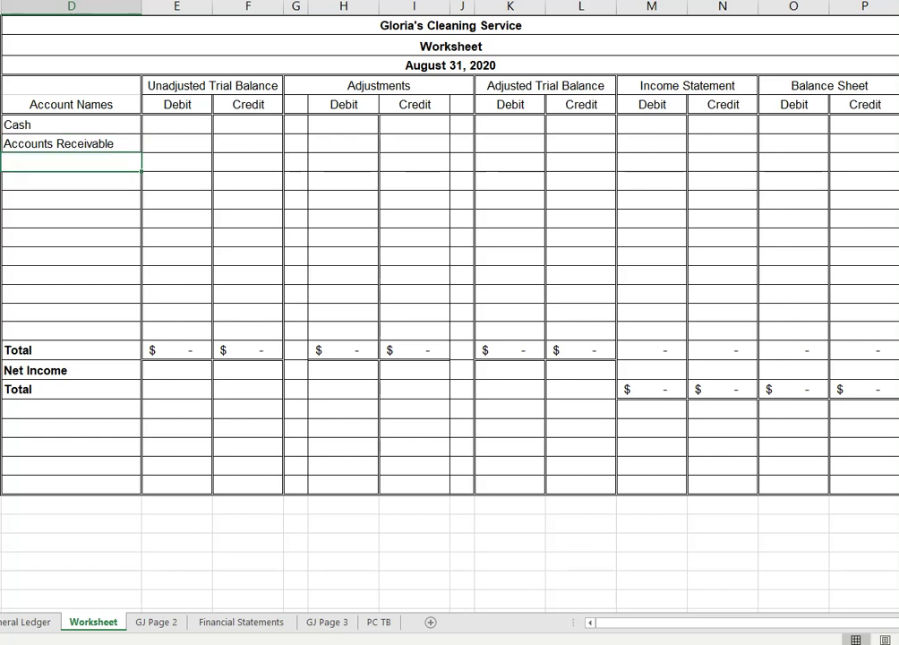
{"action": "type", "text": "Supplie"}
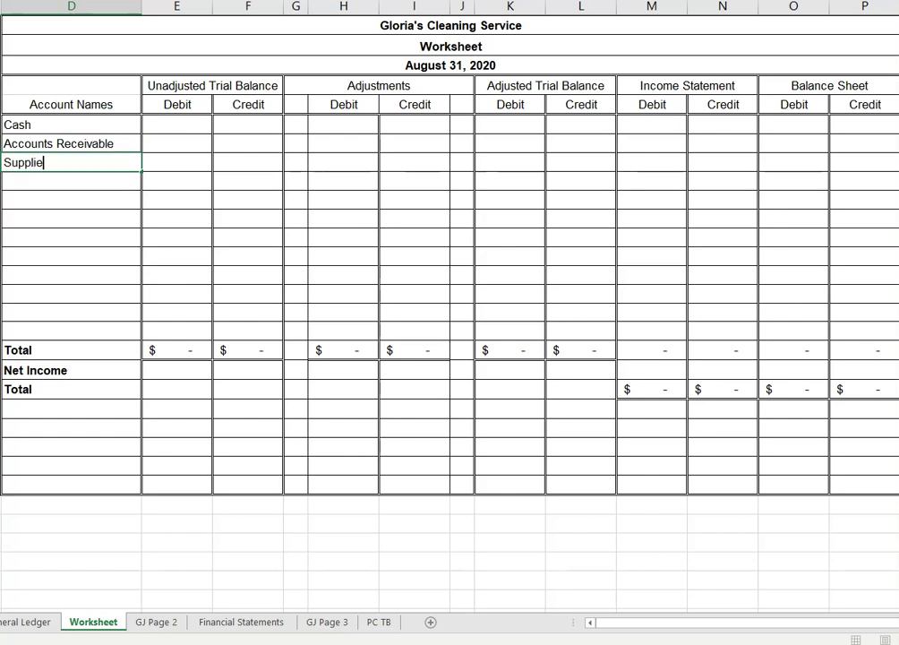
{"action": "type", "text": "s"}
{"action": "key", "text": "Return"}
{"action": "type", "text": "A"}
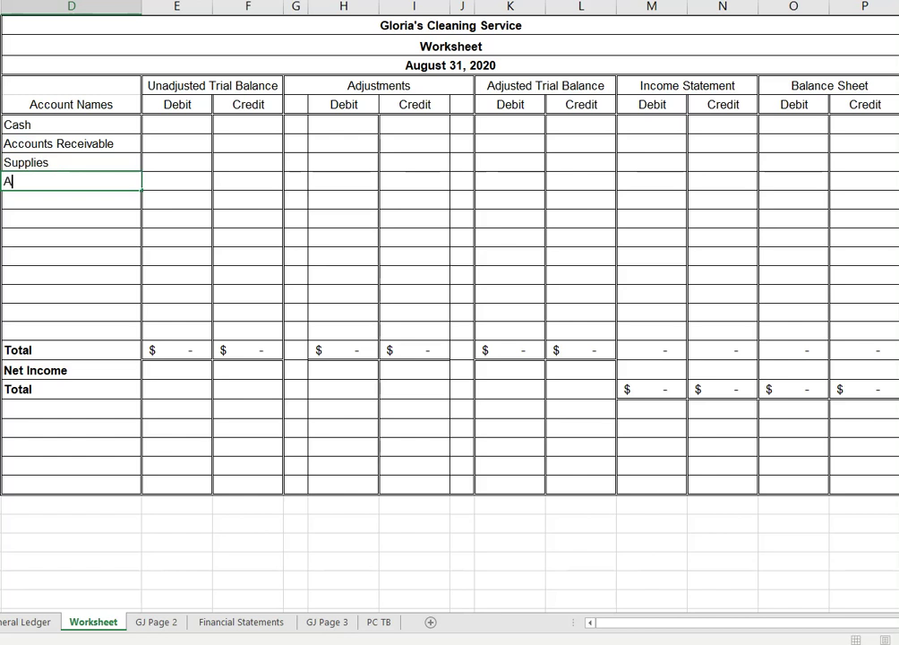
{"action": "type", "text": "ccounts "}
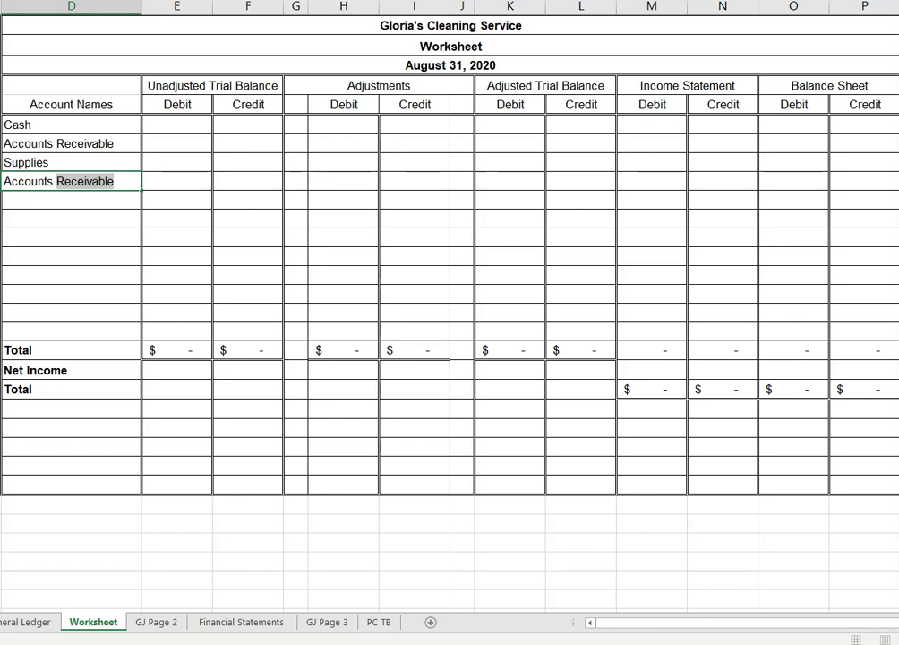
{"action": "type", "text": "Payable"}
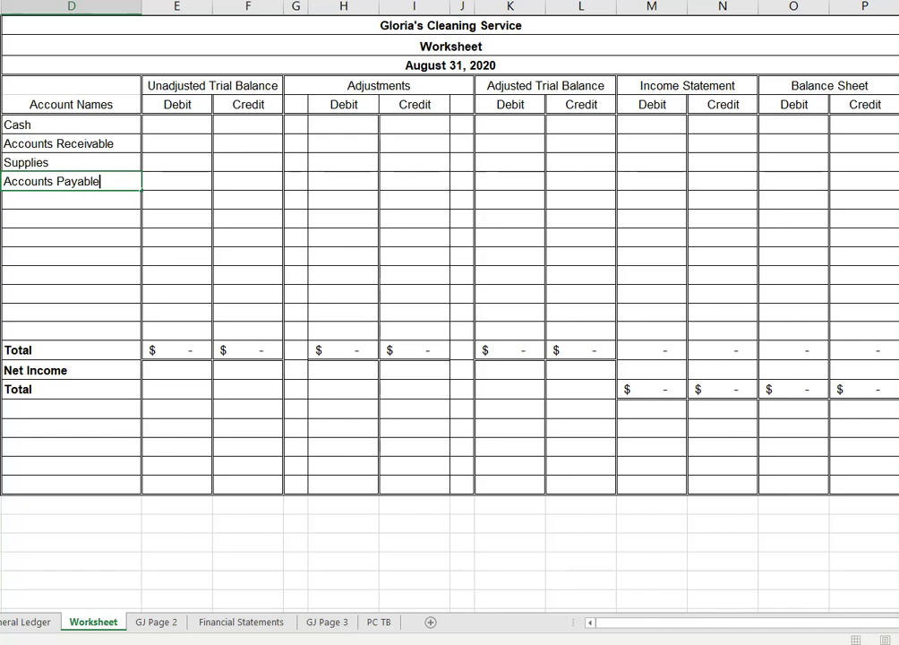
{"action": "key", "text": "Return"}
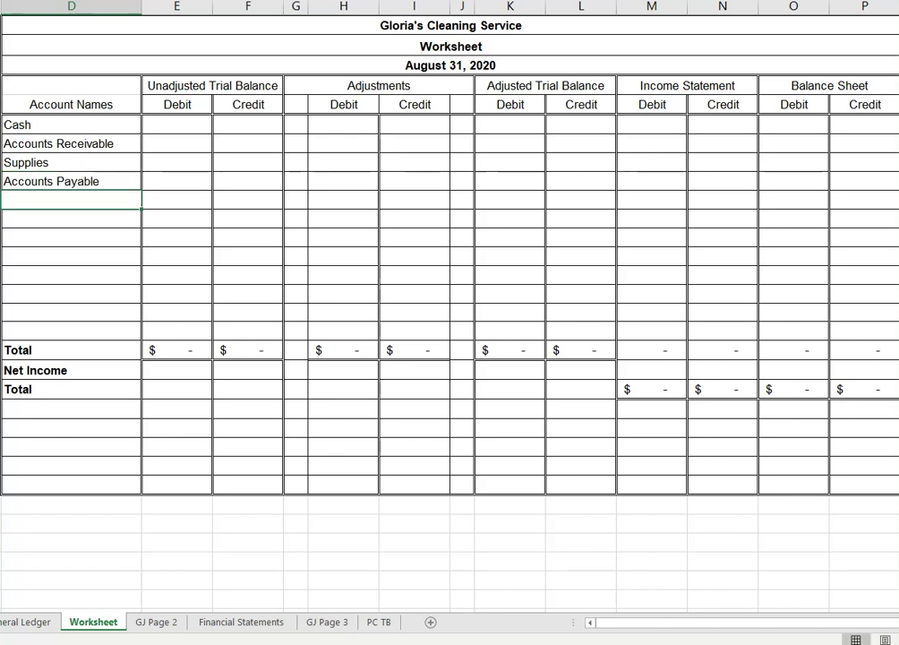
{"action": "type", "text": "Wages Payable"}
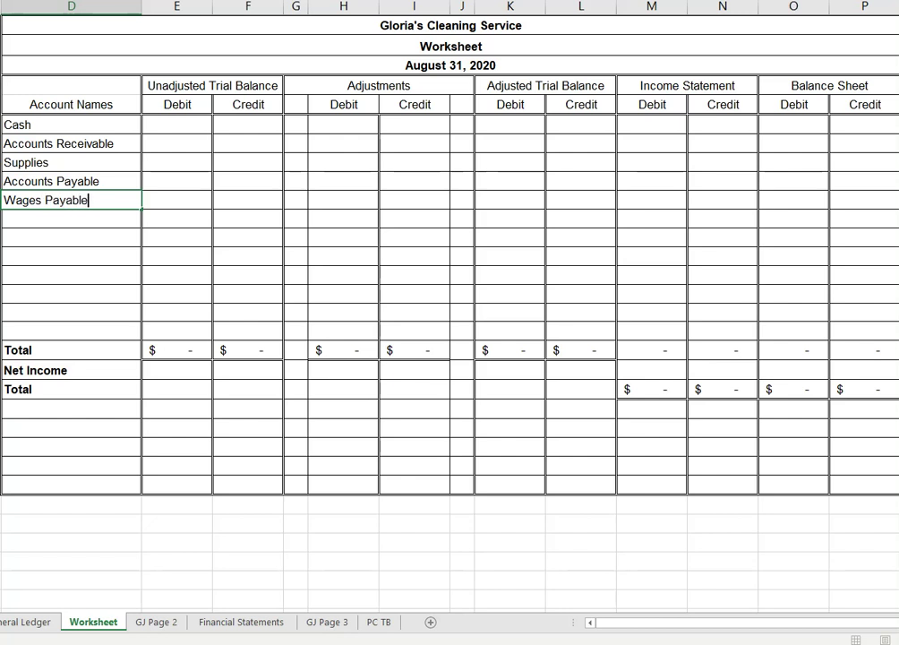
{"action": "key", "text": "Return"}
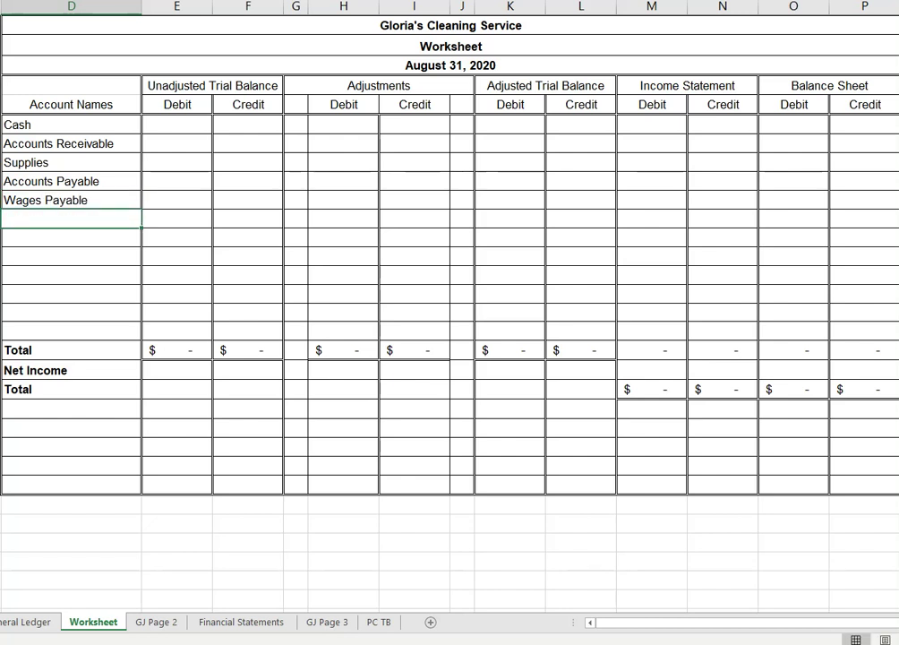
Add the owner's Capital and Drawing accounts, each prefixed with the owner's name, below Wages Payable
{"action": "type", "text": "G. S"}
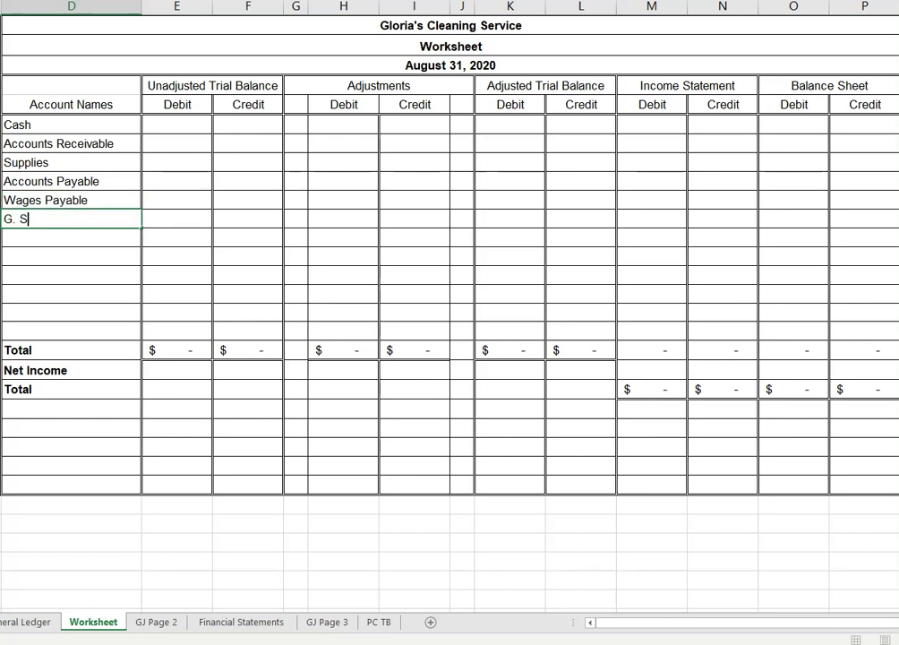
{"action": "type", "text": "pencer, Capital"}
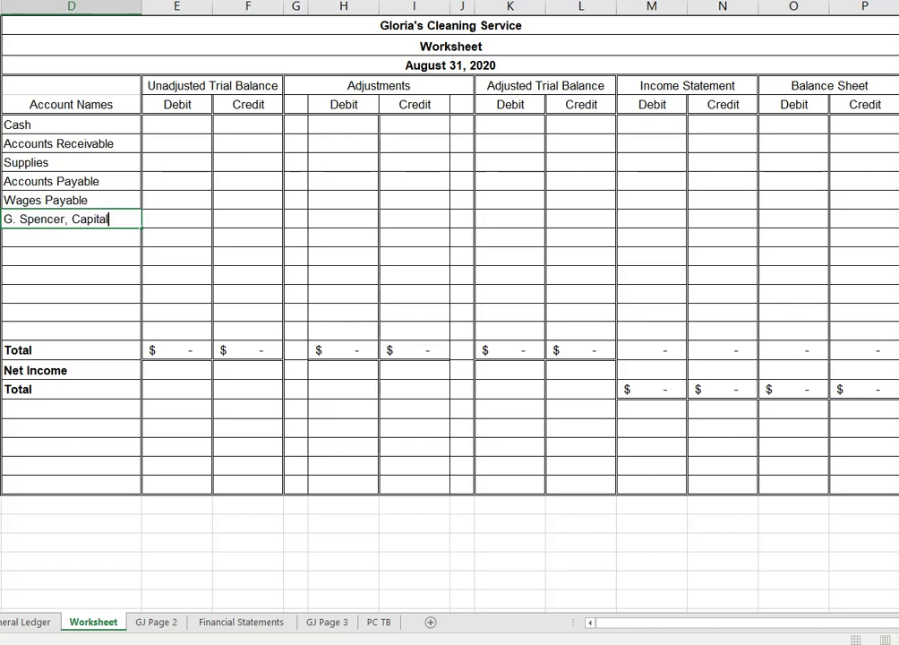
{"action": "key", "text": "Return"}
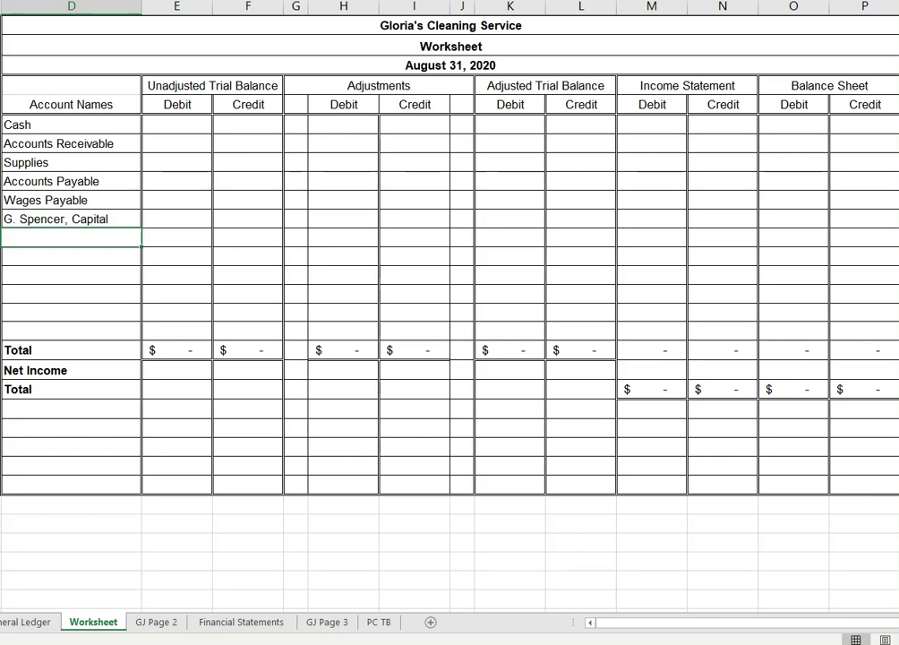
{"action": "type", "text": "G. SPencer"}
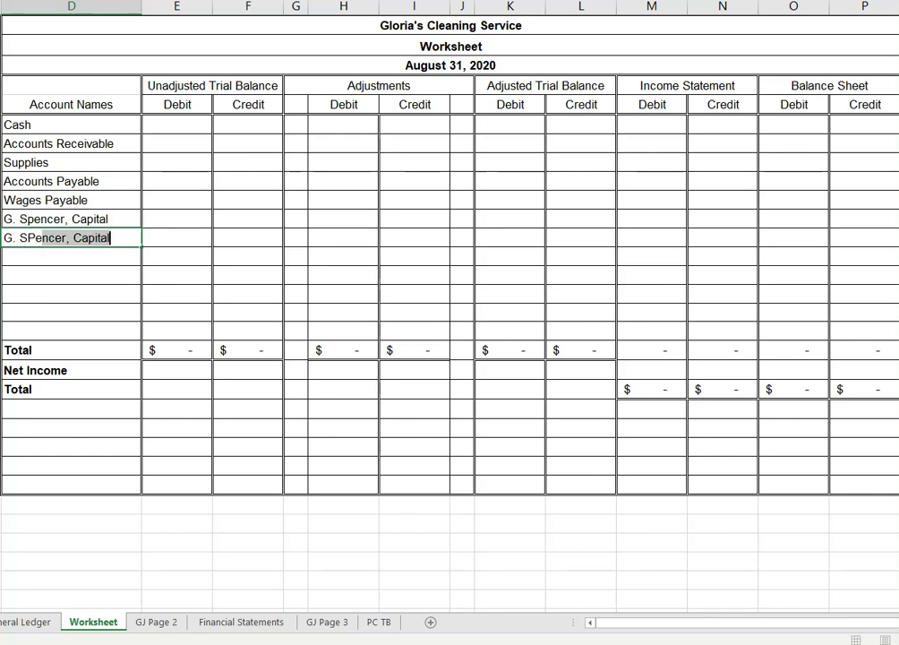
{"action": "type", "text": ", "}
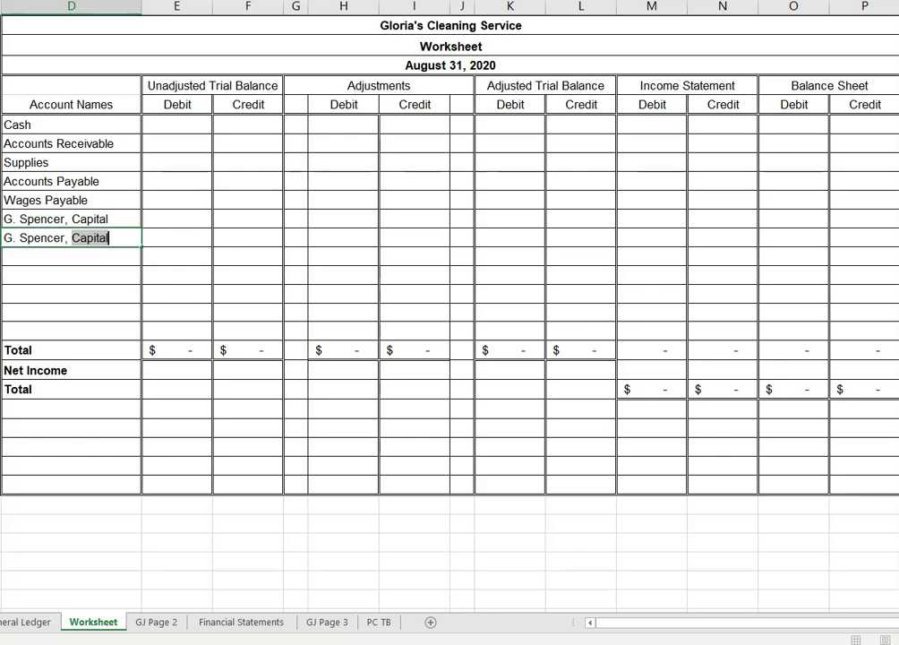
{"action": "type", "text": "Drawing"}
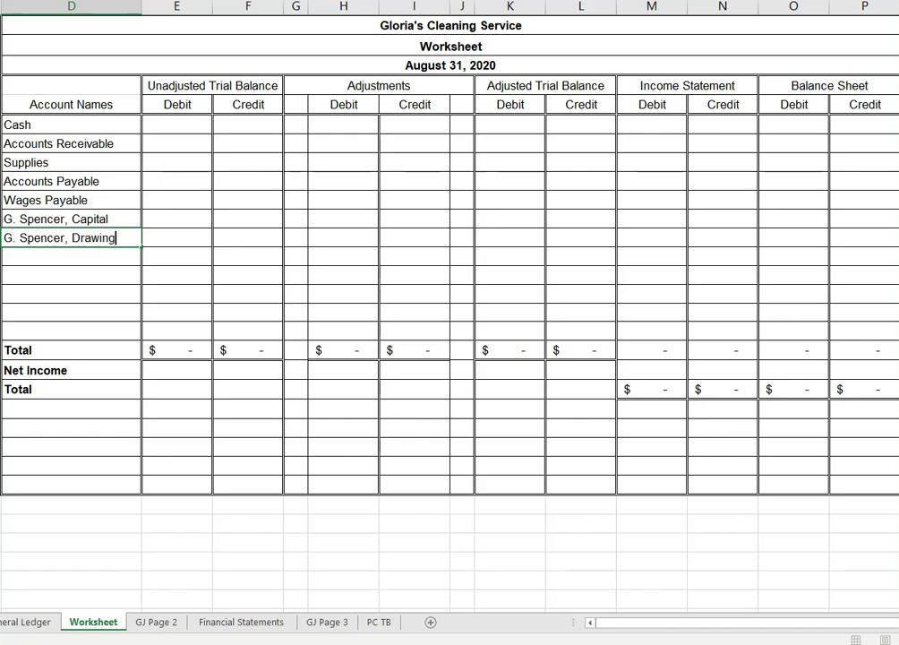
{"action": "key", "text": "Return"}
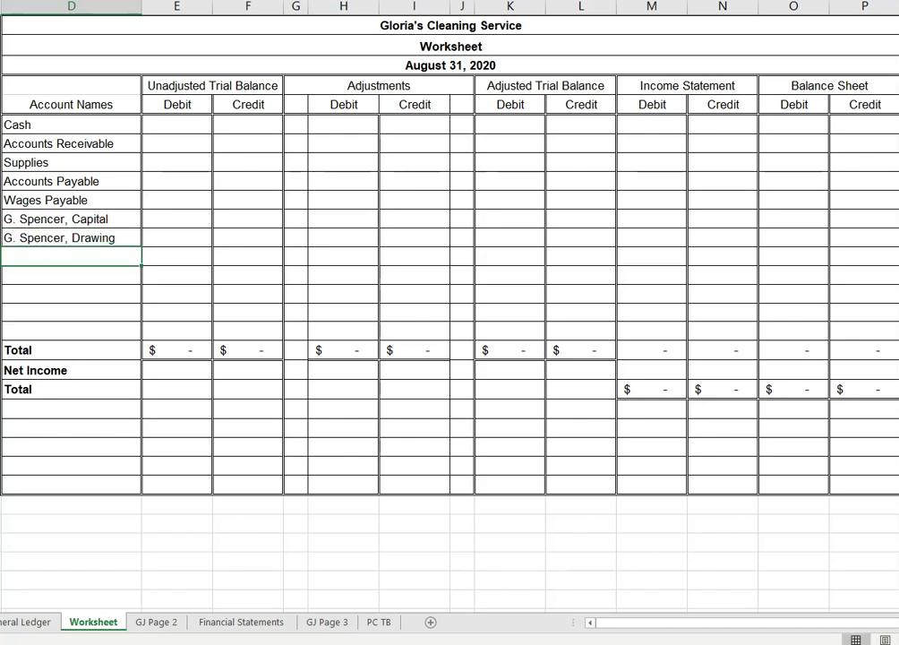
Add Service Revenue and Rent Expense to the account names below the owner's Drawing account
{"action": "type", "text": "Service Revenue"}
{"action": "key", "text": "Return"}
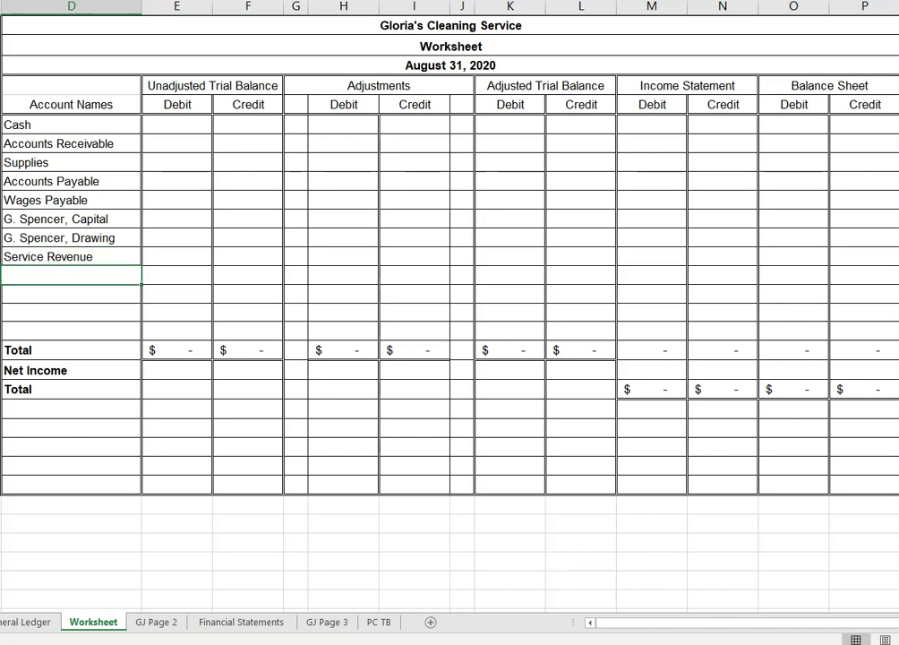
{"action": "type", "text": "Rent E"}
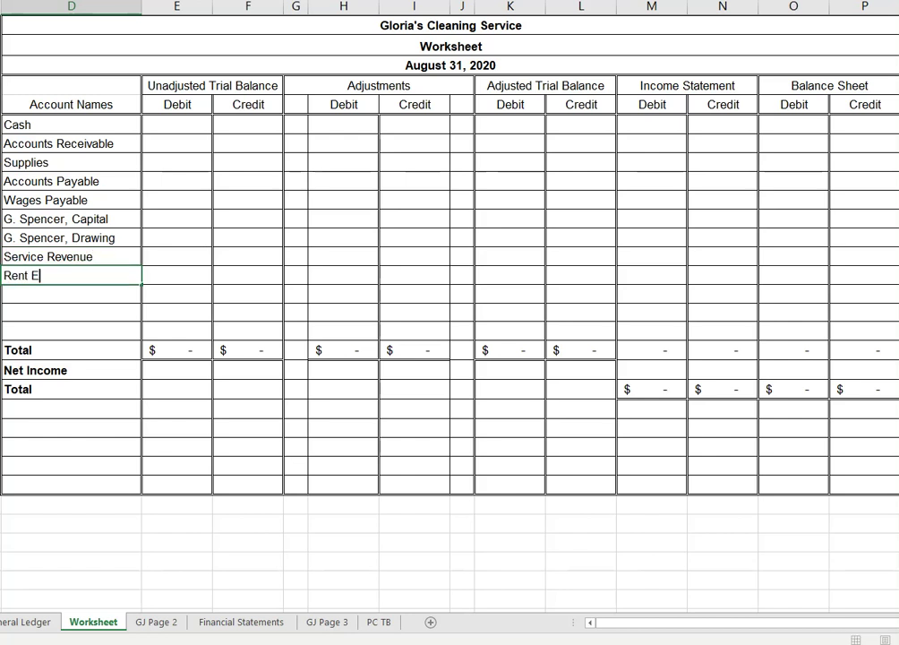
{"action": "type", "text": "xpense"}
{"action": "key", "text": "Return"}
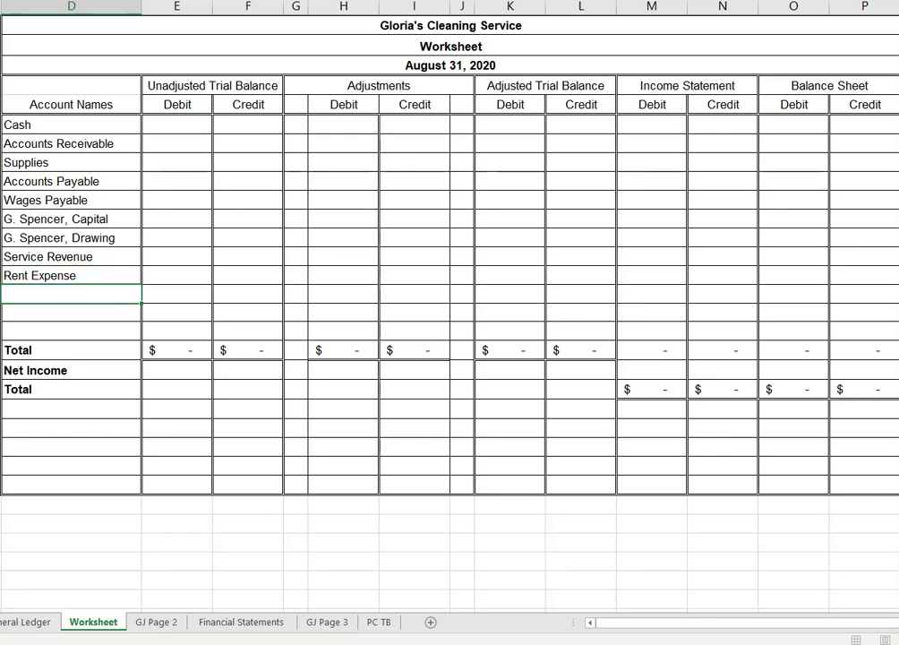
Complete the account names list with Wages Expense and Supplies Expense below Rent Expense
{"action": "type", "text": "Wages"}
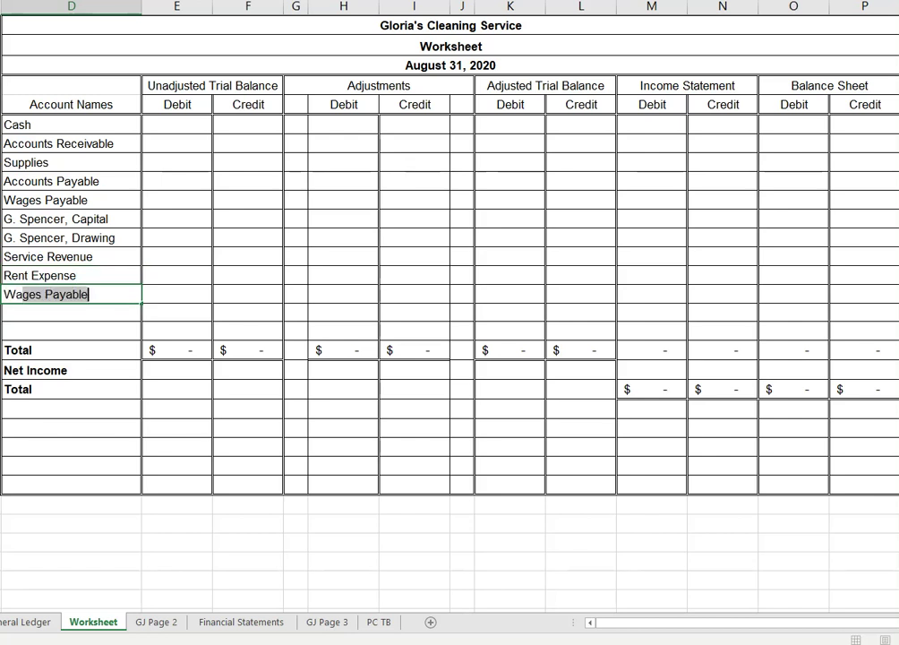
{"action": "type", "text": " Expense"}
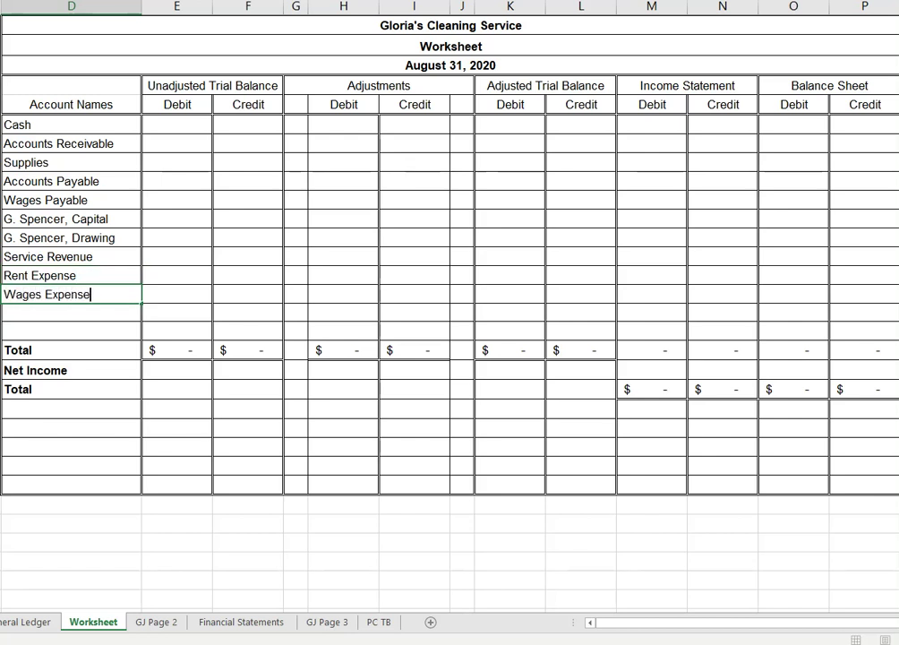
{"action": "key", "text": "Return"}
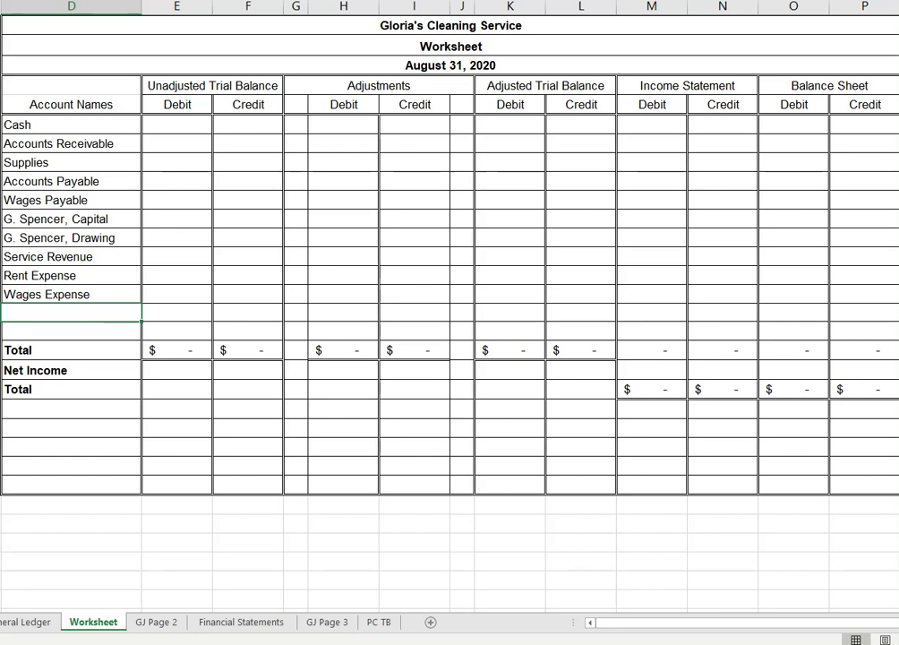
{"action": "type", "text": "Supplies"}
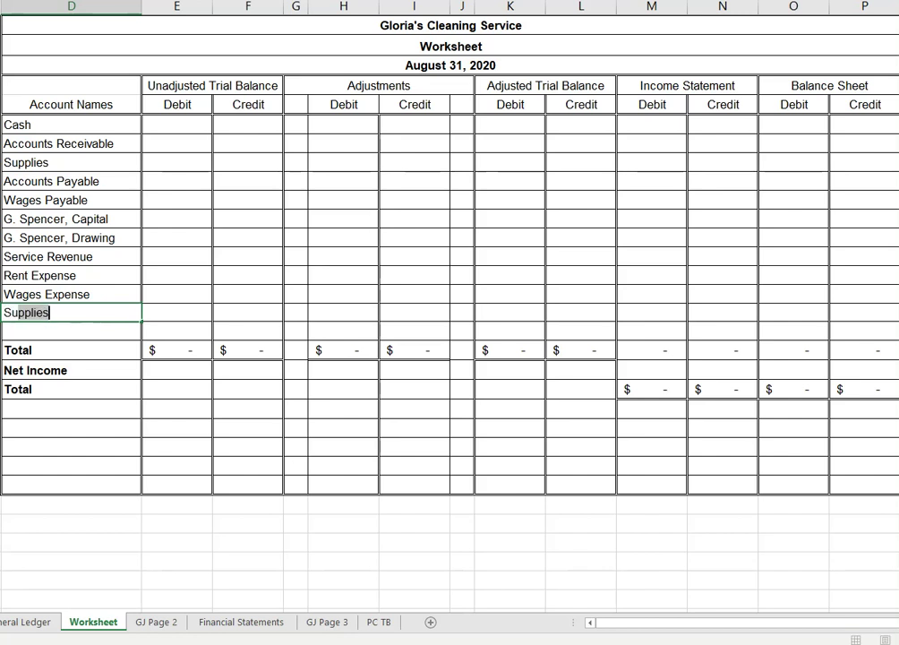
{"action": "type", "text": " Expense"}
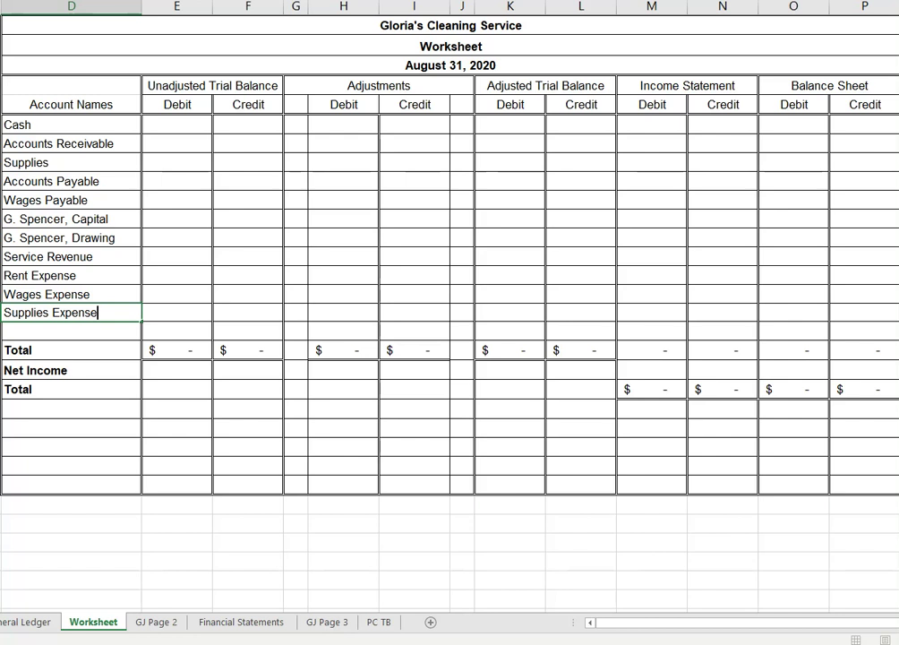
{"action": "key", "text": "Tab"}
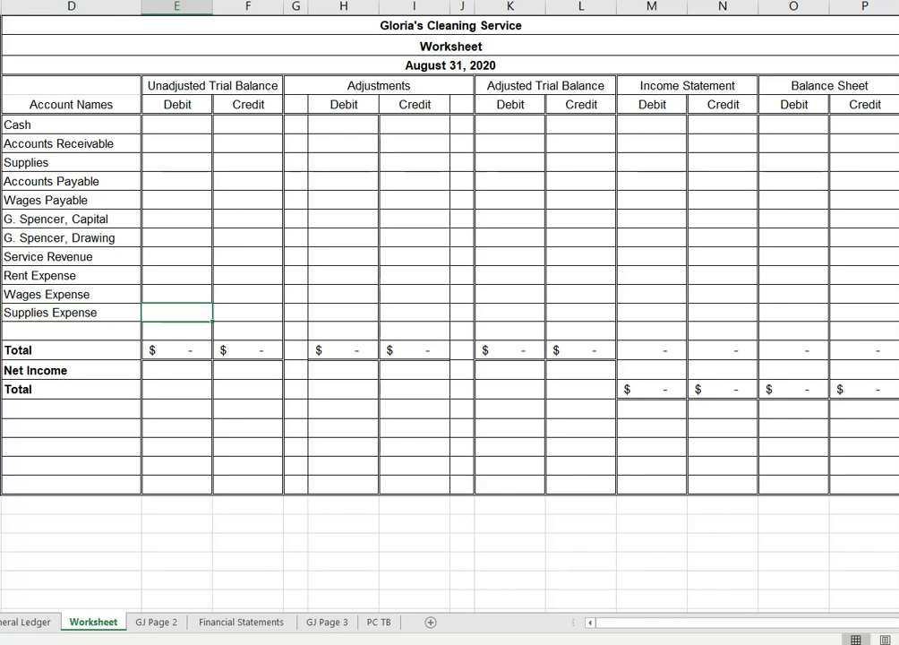
{"action": "left_click", "coordinate": [453, 587]}
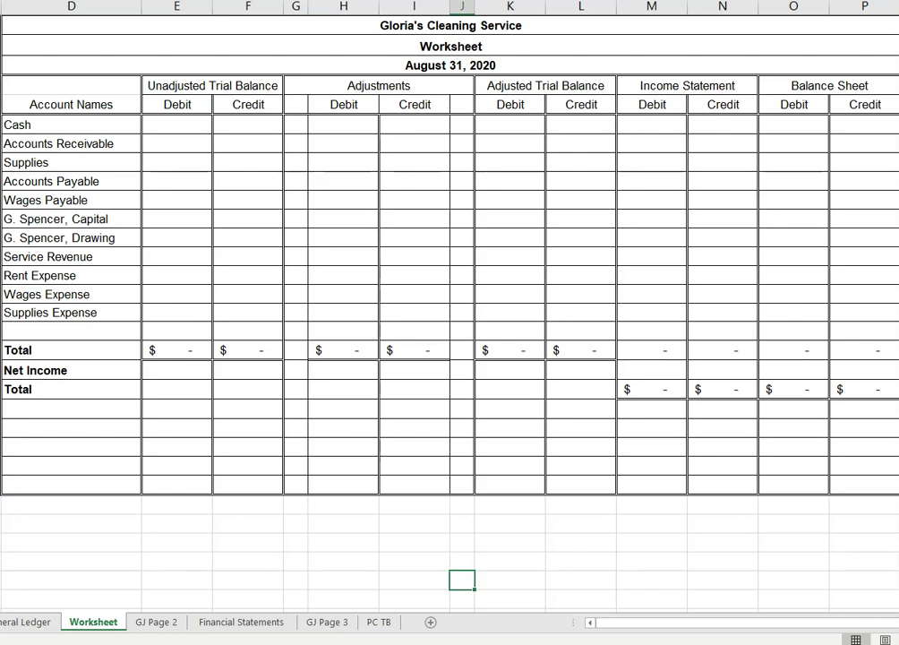
Using the General Ledger balances, enter unadjusted trial balance debits of 5025 for Cash, 0 for Accounts Receivable and 75 for Supplies
{"action": "left_click", "coordinate": [22, 626]}
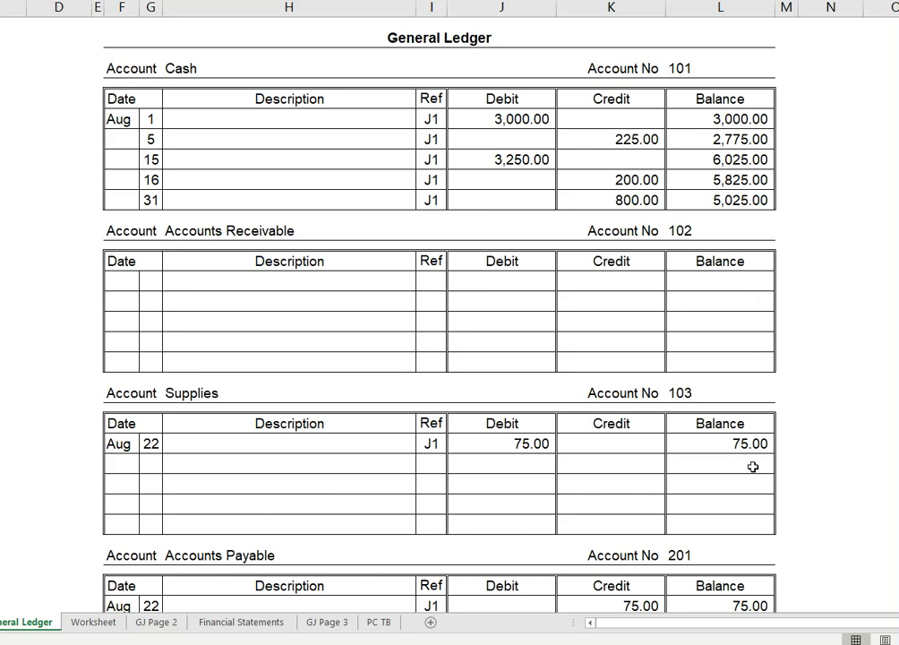
{"action": "left_click", "coordinate": [105, 626]}
{"action": "left_click", "coordinate": [193, 125]}
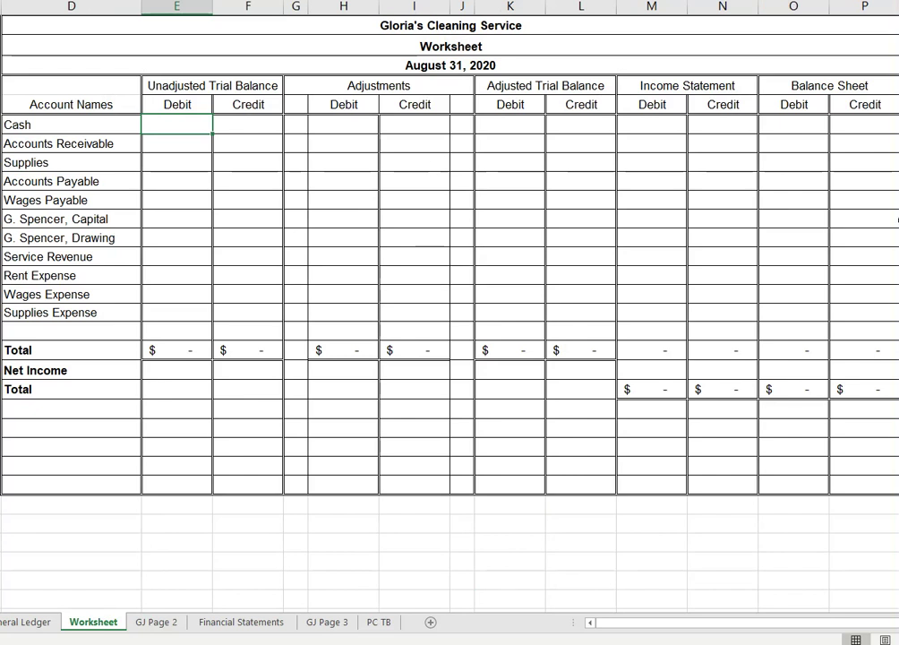
{"action": "type", "text": "5025"}
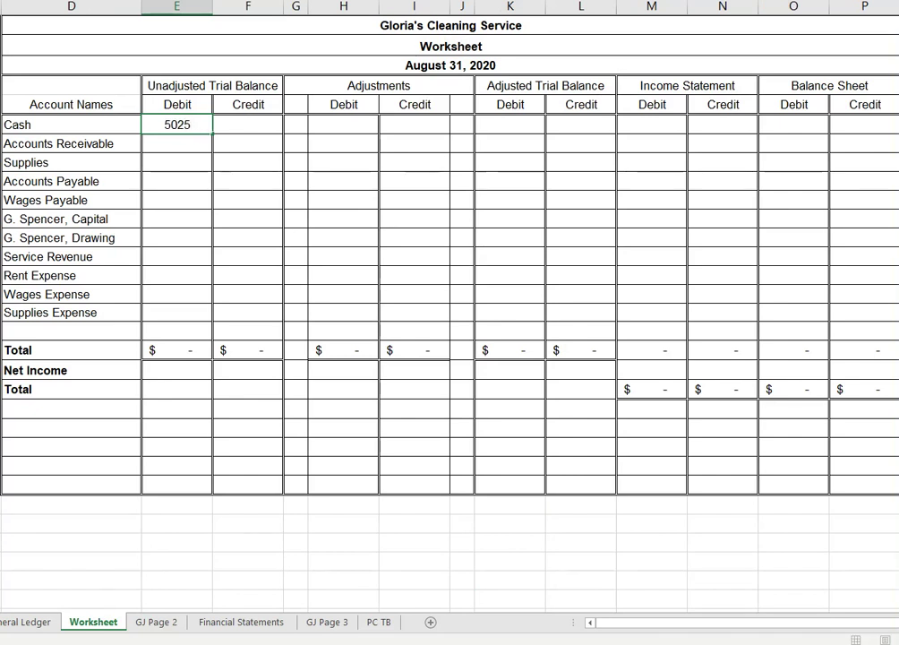
{"action": "key", "text": "Return"}
{"action": "type", "text": "0"}
{"action": "key", "text": "Return"}
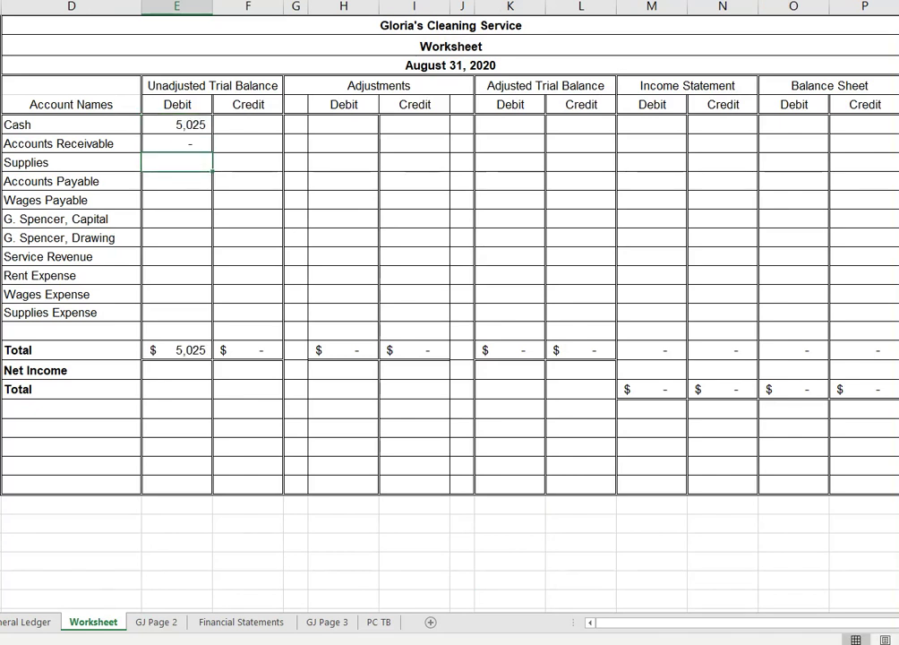
{"action": "type", "text": "75"}
{"action": "key", "text": "Return"}
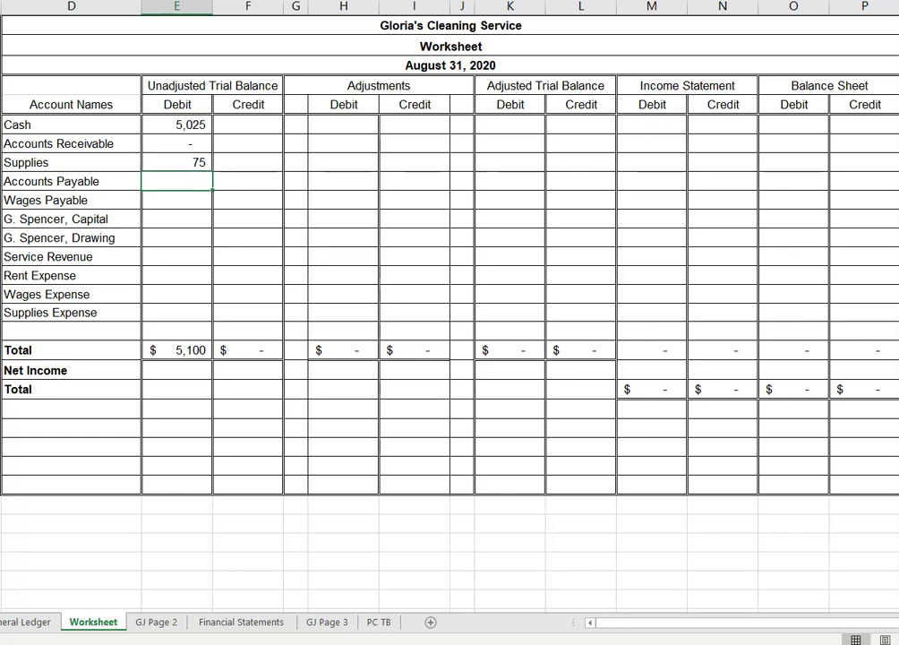
Check the liability balances in the General Ledger and enter unadjusted trial balance credits of 75 for Accounts Payable and 0 for Wages Payable
{"action": "left_click", "coordinate": [34, 624]}
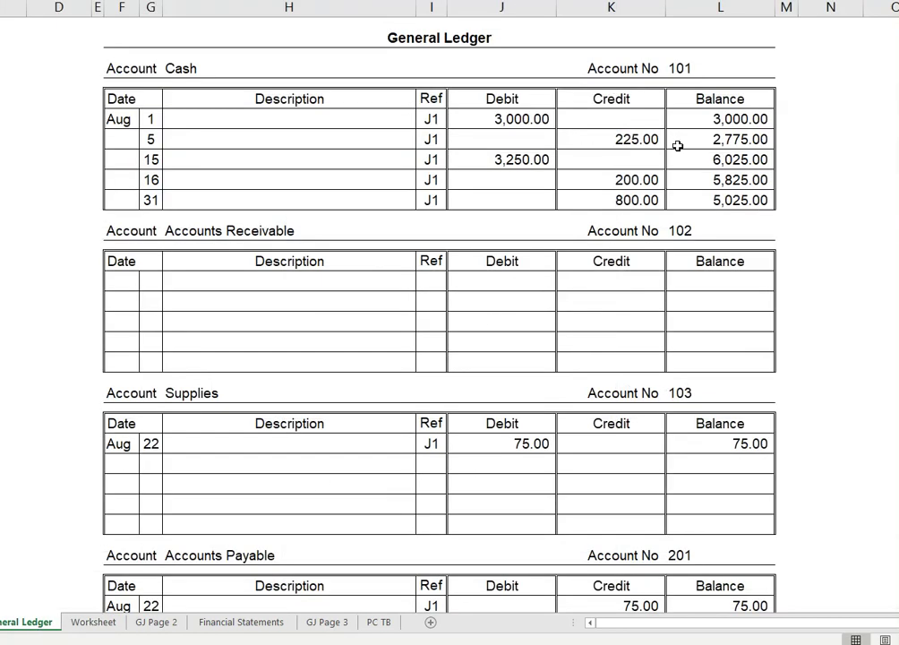
{"action": "scroll", "coordinate": [678, 146], "scroll_direction": "down", "scroll_amount": 3}
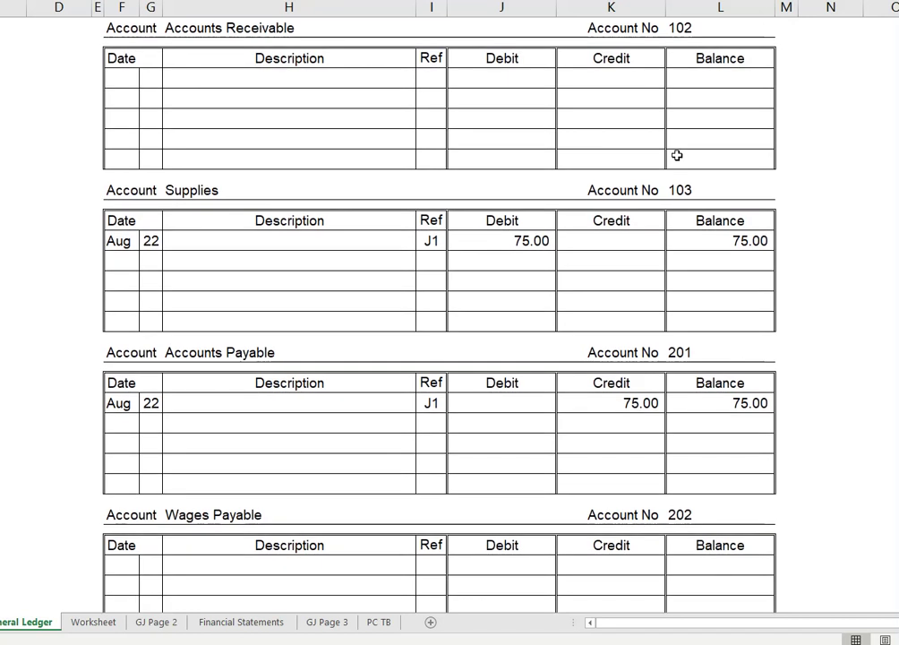
{"action": "scroll", "coordinate": [676, 154], "scroll_direction": "down", "scroll_amount": 3}
{"action": "scroll", "coordinate": [677, 157], "scroll_direction": "down", "scroll_amount": 1}
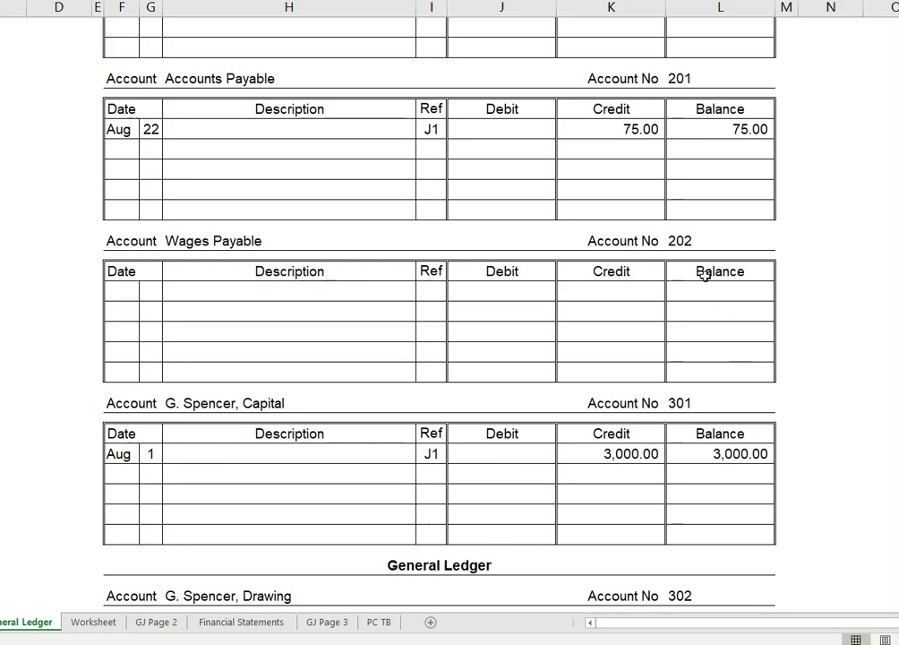
{"action": "left_click", "coordinate": [93, 623]}
{"action": "left_click", "coordinate": [262, 185]}
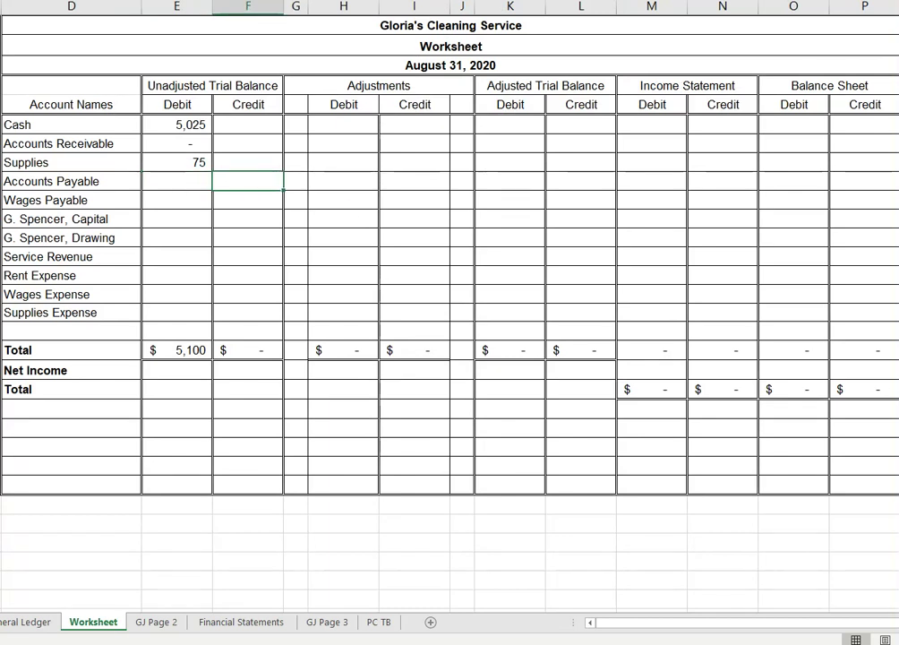
{"action": "type", "text": "75"}
{"action": "key", "text": "ctrl+Return"}
{"action": "left_click", "coordinate": [271, 202]}
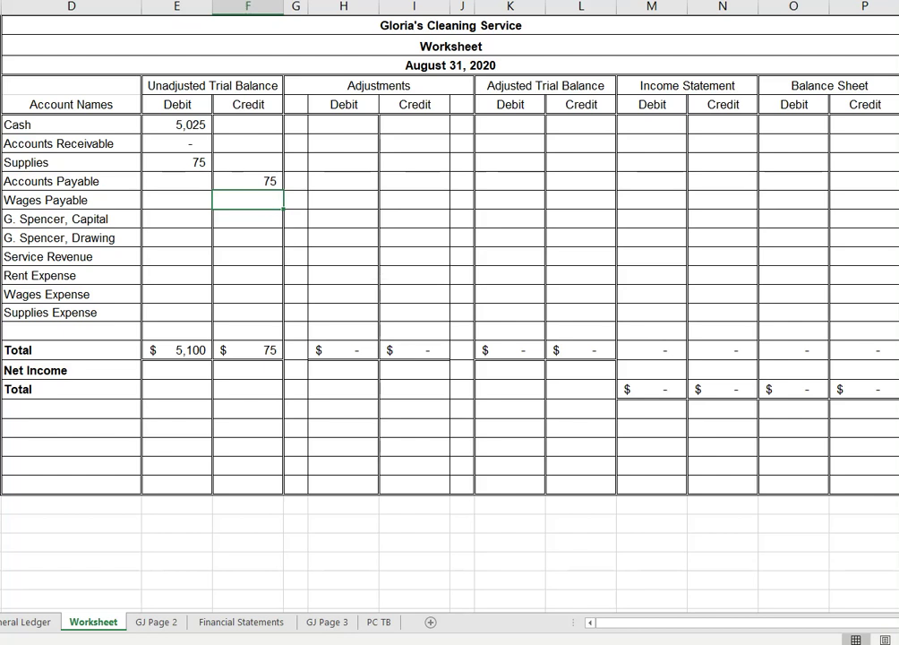
{"action": "type", "text": "0"}
{"action": "type", "text": "0"}
{"action": "key", "text": "Return"}
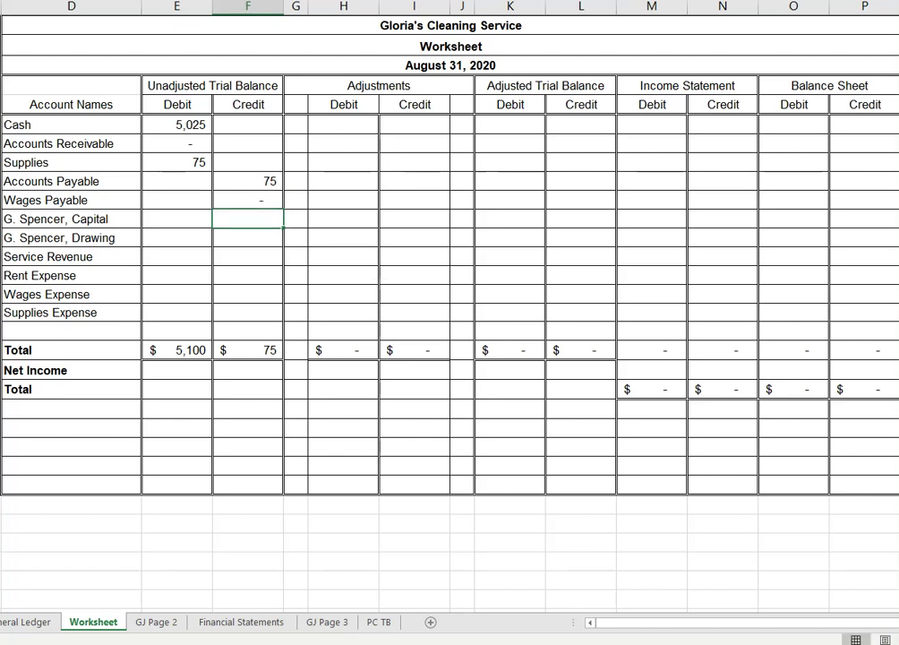
Using the General Ledger balances, enter unadjusted trial balance amounts of 3000 credit for the owner's Capital and 800 debit for the owner's Drawing
{"action": "left_click", "coordinate": [36, 623]}
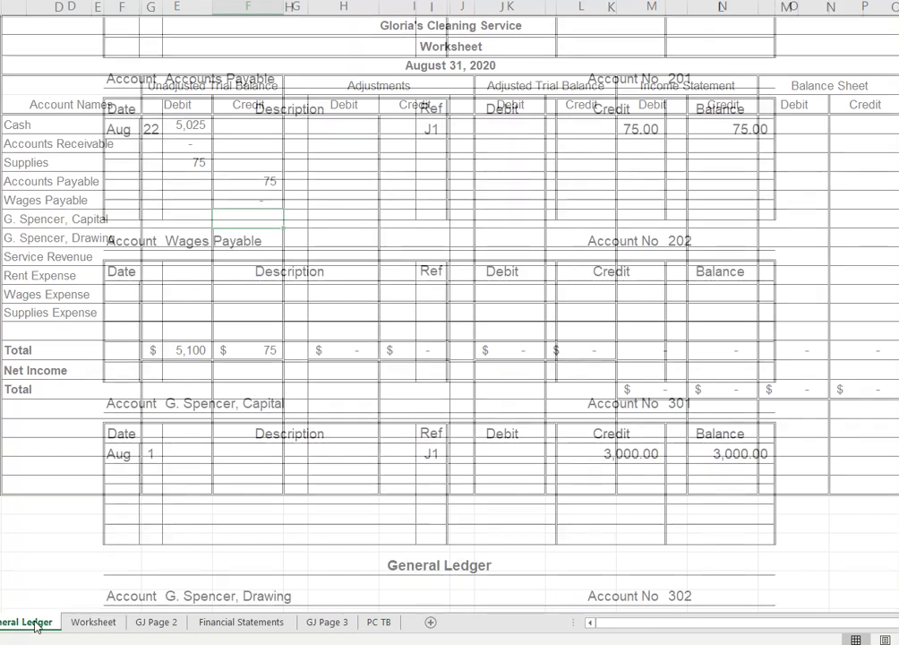
{"action": "scroll", "coordinate": [574, 293], "scroll_direction": "down", "scroll_amount": 4}
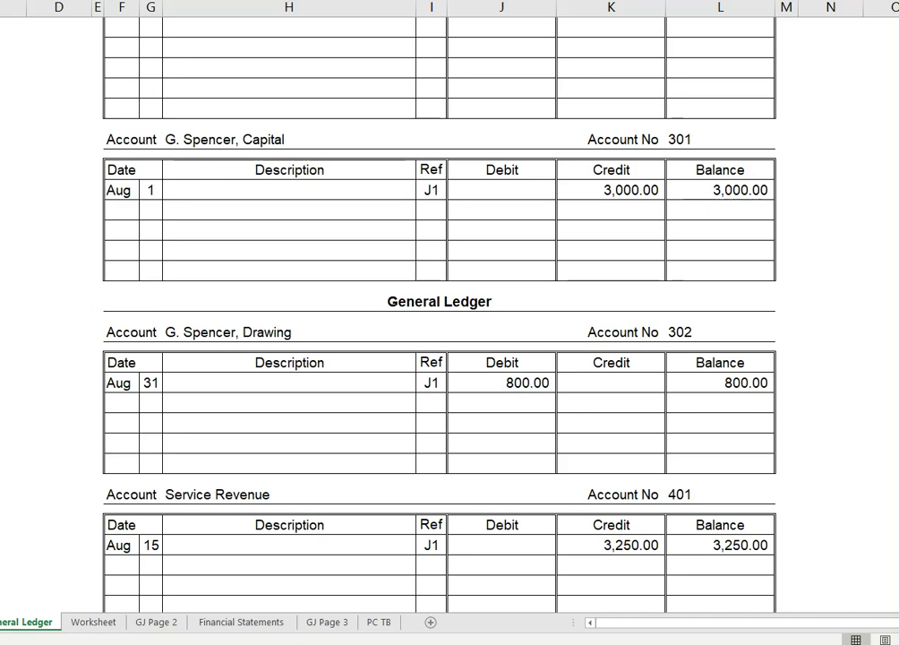
{"action": "left_click", "coordinate": [93, 622]}
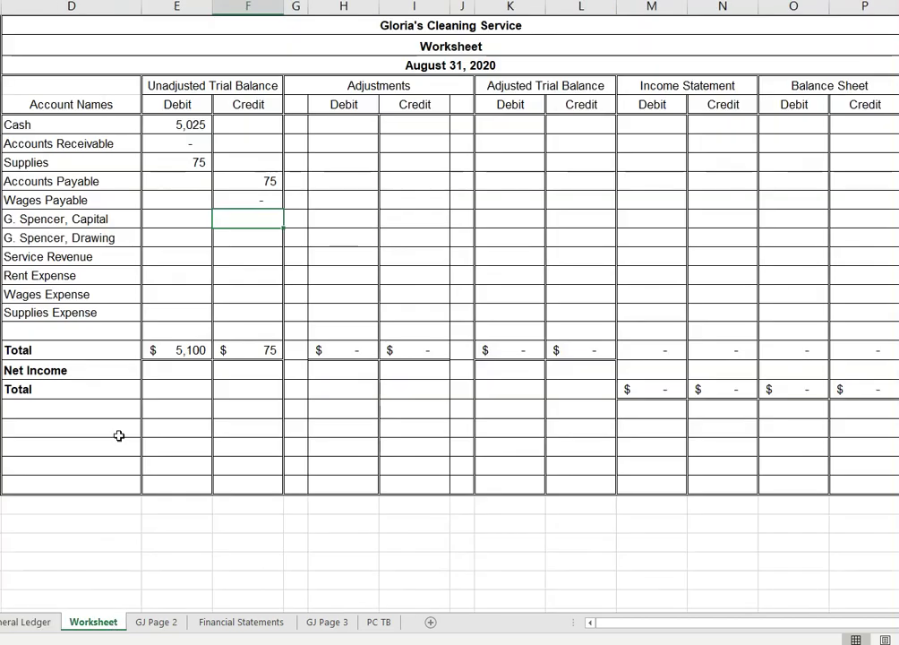
{"action": "type", "text": "3000"}
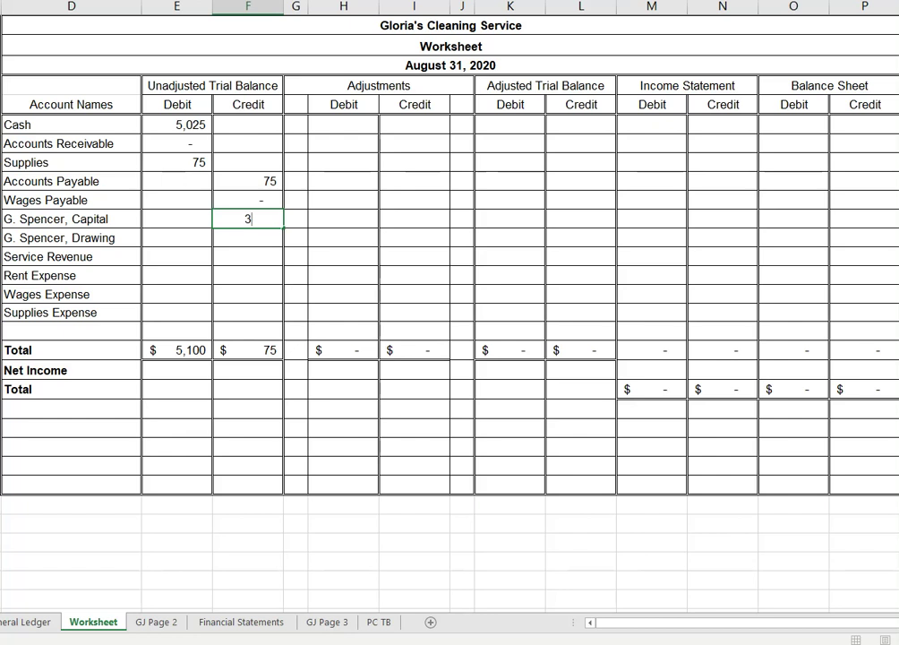
{"action": "left_click", "coordinate": [165, 242]}
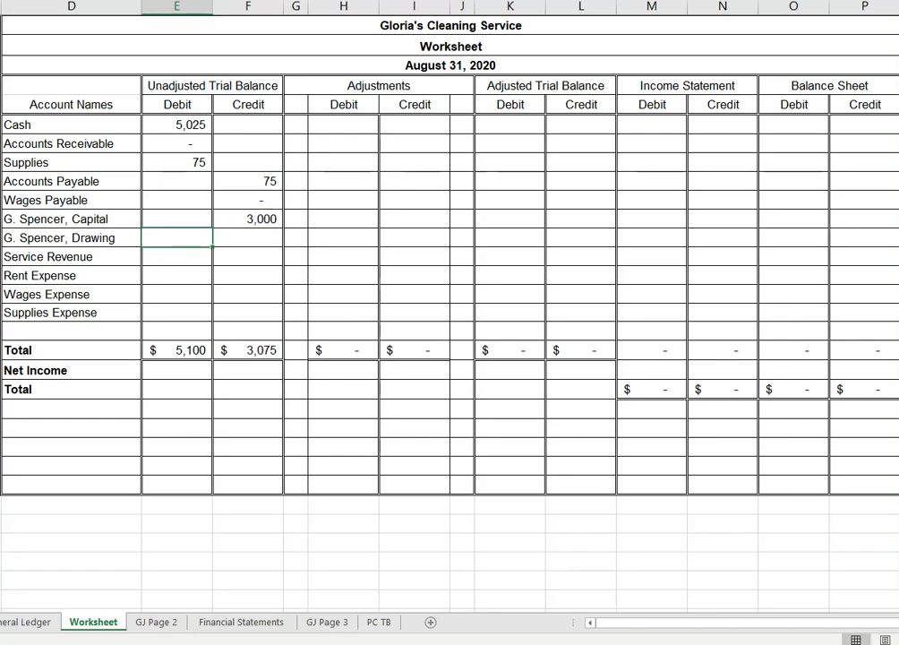
{"action": "type", "text": "800"}
{"action": "key", "text": "Return"}
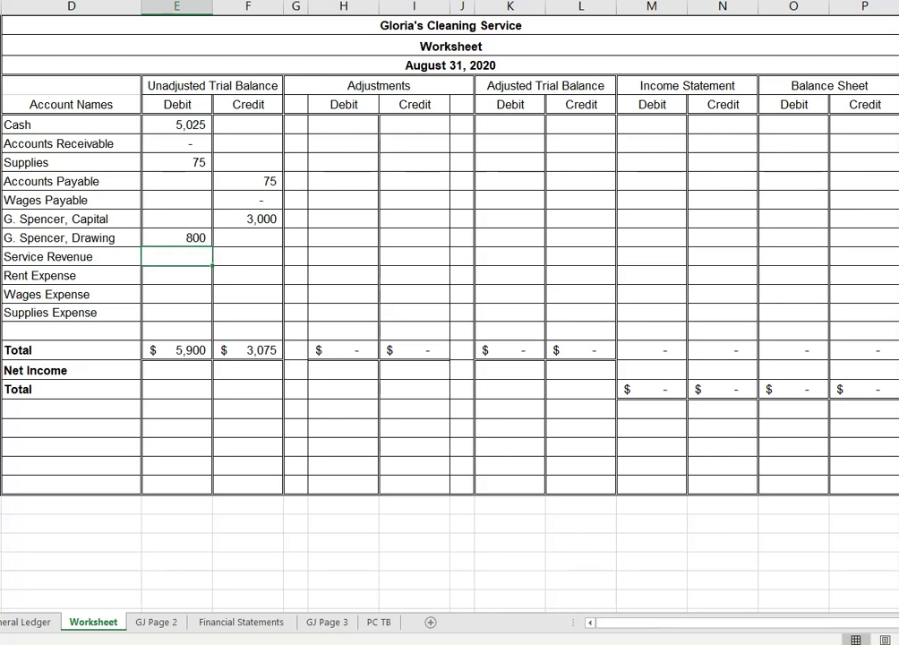
Check the General Ledger and enter unadjusted trial balance amounts of 3250 credit for Service Revenue and 225 debit for Rent Expense
{"action": "left_click", "coordinate": [24, 623]}
{"action": "scroll", "coordinate": [391, 448], "scroll_direction": "down", "scroll_amount": 3}
{"action": "scroll", "coordinate": [392, 448], "scroll_direction": "down", "scroll_amount": 3}
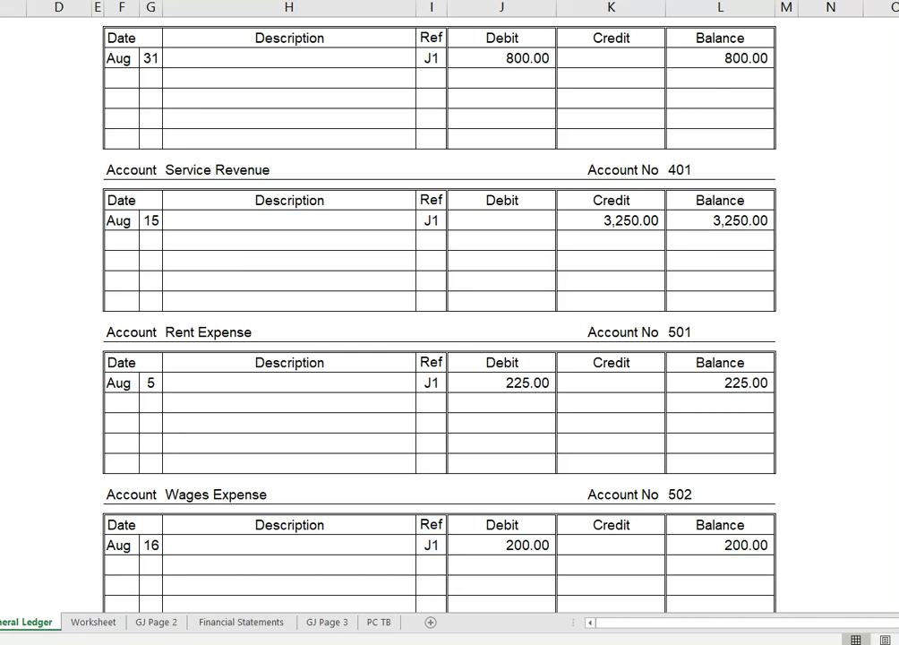
{"action": "left_click", "coordinate": [84, 625]}
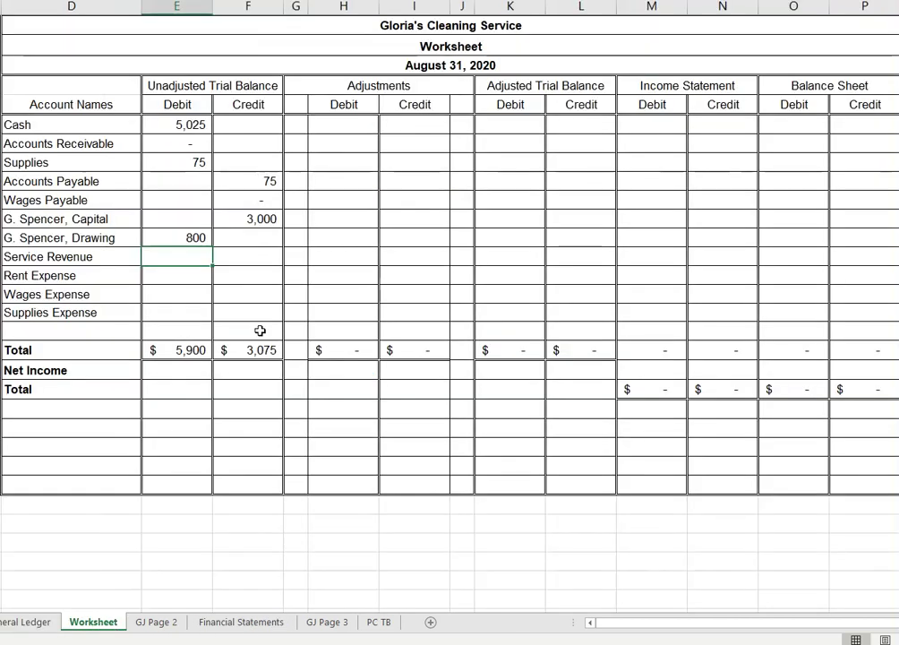
{"action": "left_click", "coordinate": [267, 257]}
{"action": "type", "text": "3250"}
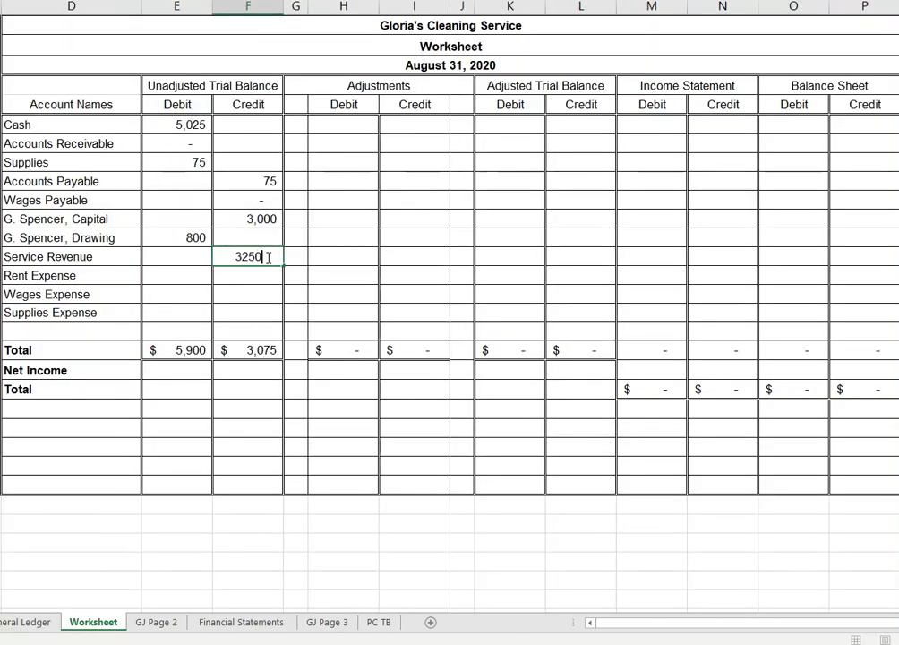
{"action": "left_click", "coordinate": [174, 281]}
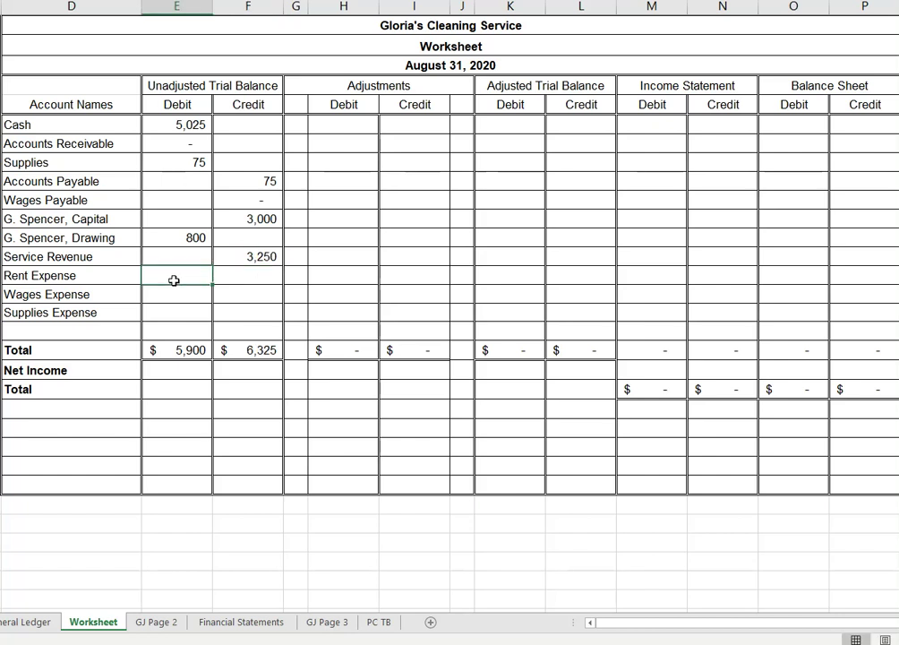
{"action": "type", "text": "225"}
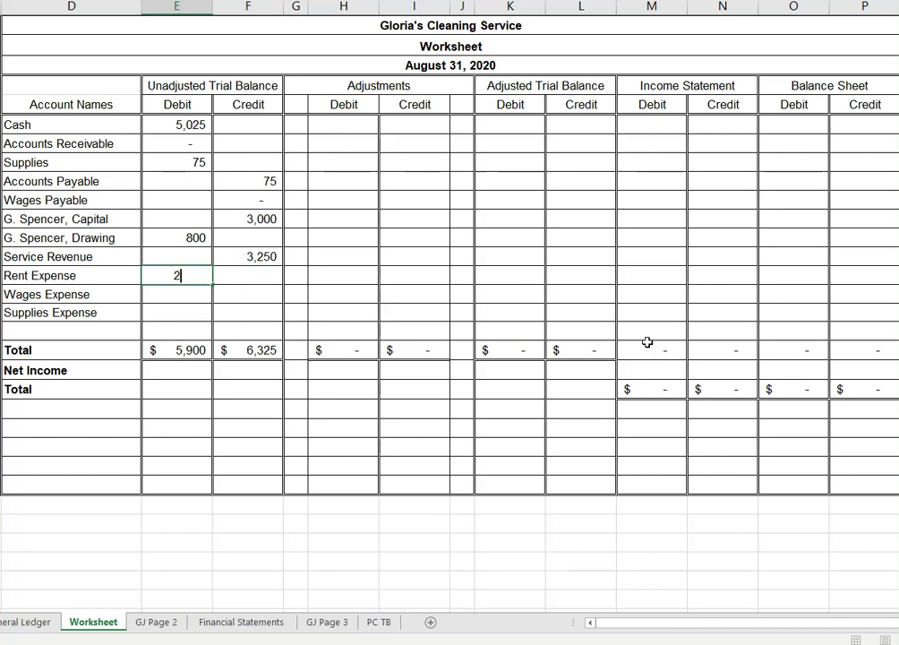
{"action": "left_click", "coordinate": [320, 540]}
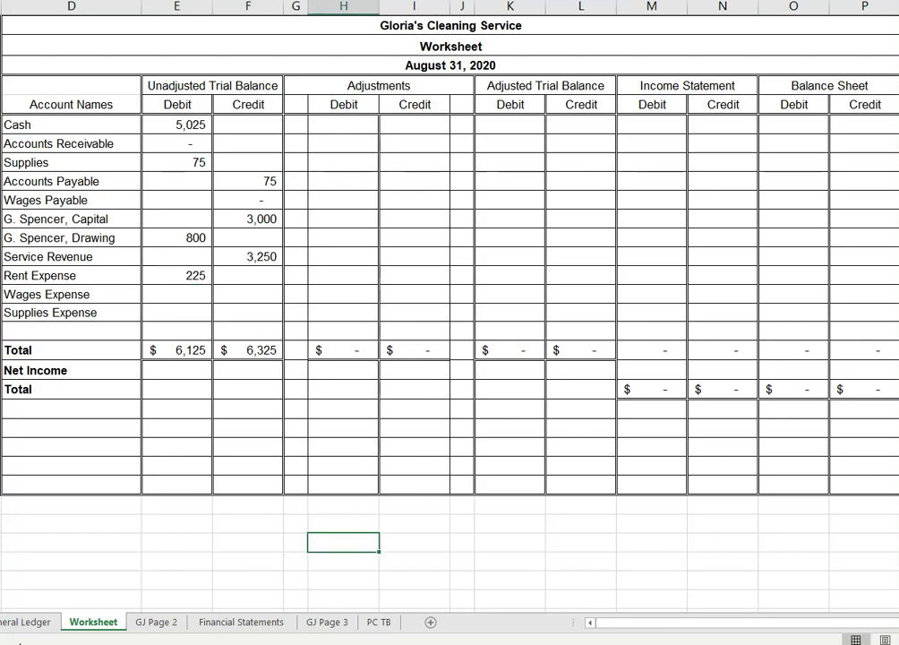
Check the remaining expense balances in the General Ledger and enter unadjusted trial balance debits of 200 for Wages Expense and 0 for Supplies Expense
{"action": "left_click", "coordinate": [27, 621]}
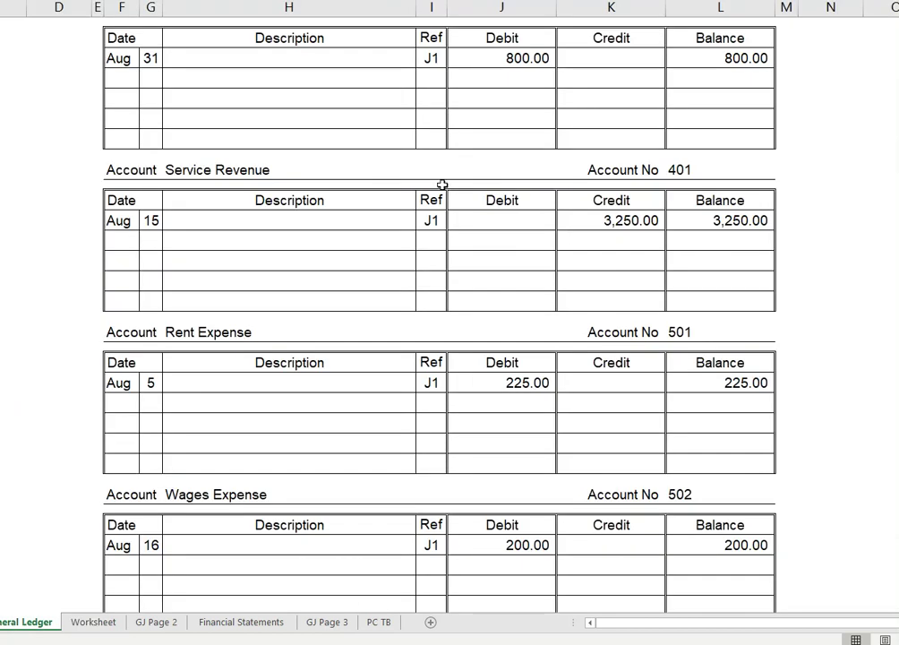
{"action": "scroll", "coordinate": [442, 184], "scroll_direction": "down", "scroll_amount": 5}
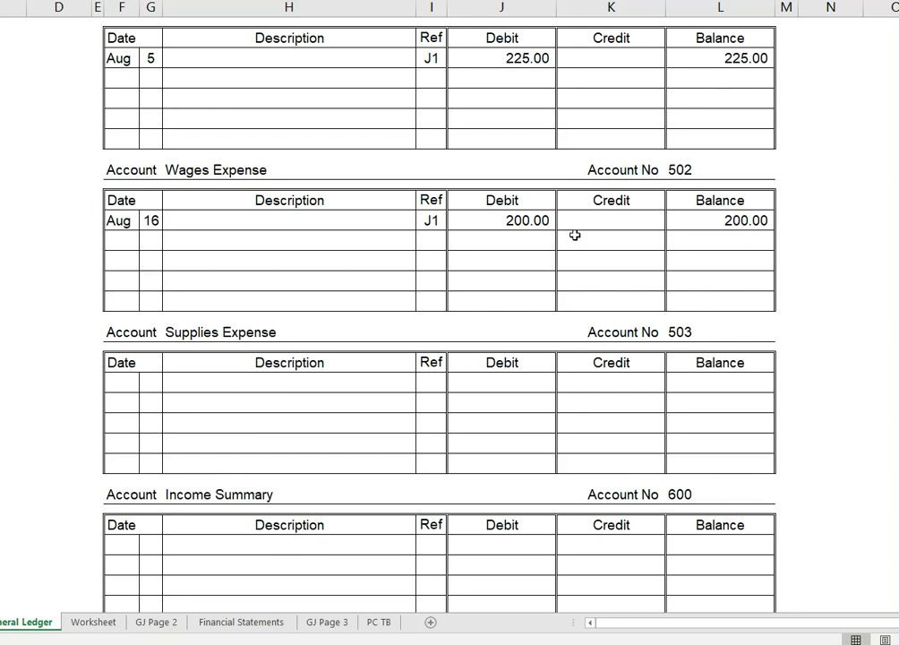
{"action": "left_click", "coordinate": [92, 624]}
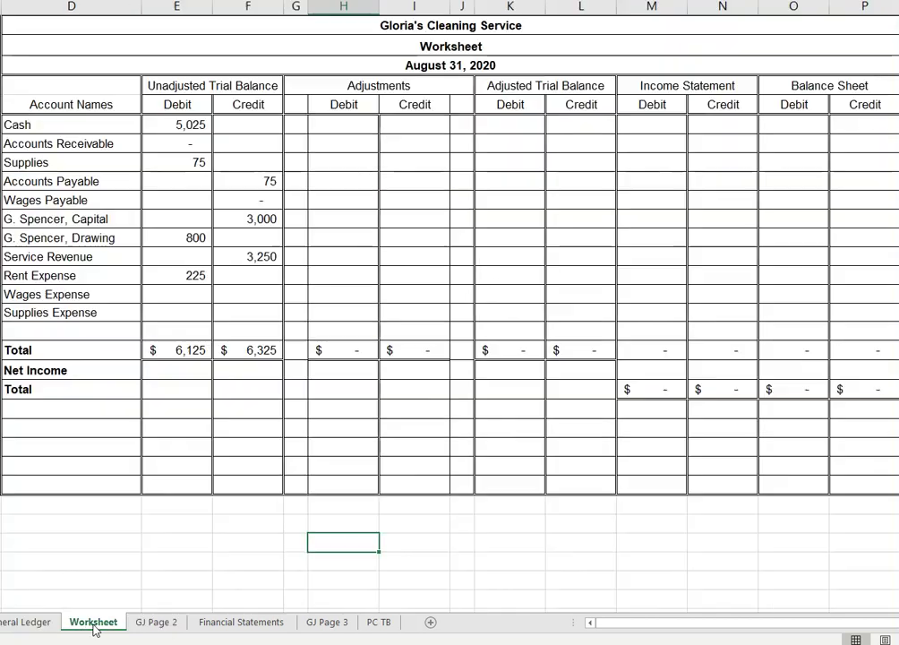
{"action": "left_click", "coordinate": [168, 296]}
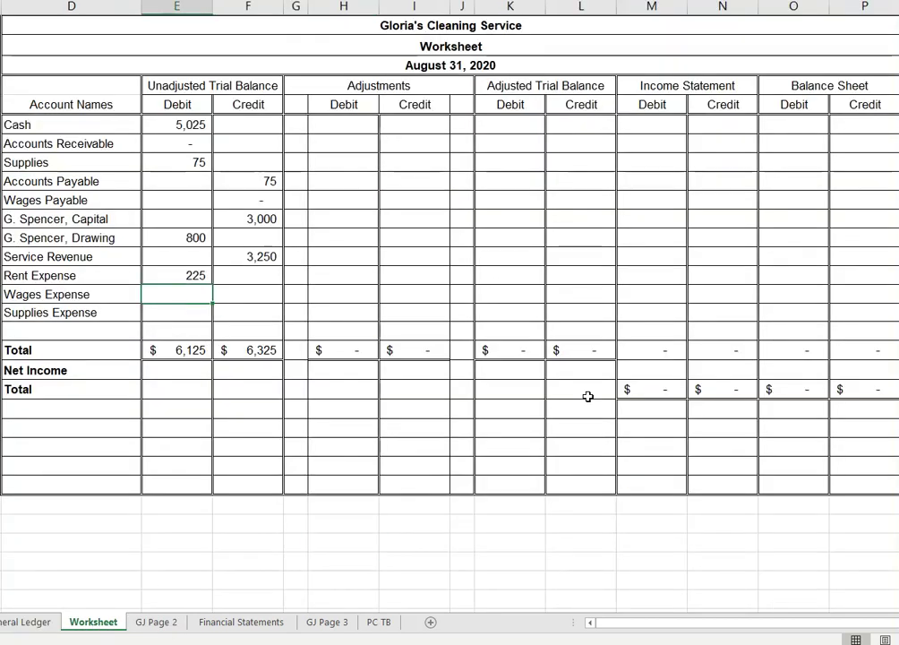
{"action": "type", "text": "200"}
{"action": "key", "text": "Return"}
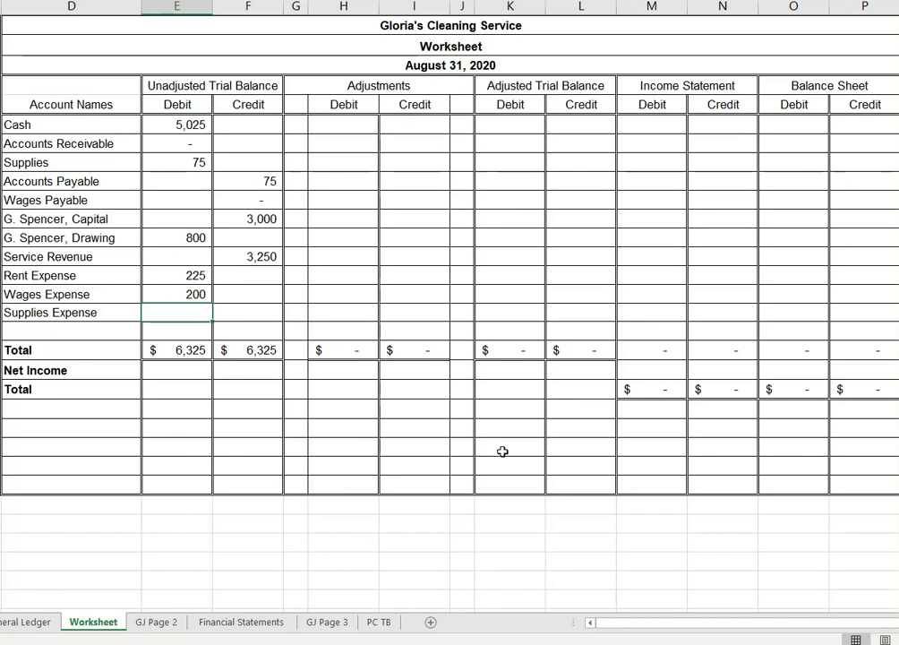
{"action": "type", "text": "0"}
{"action": "key", "text": "Return"}
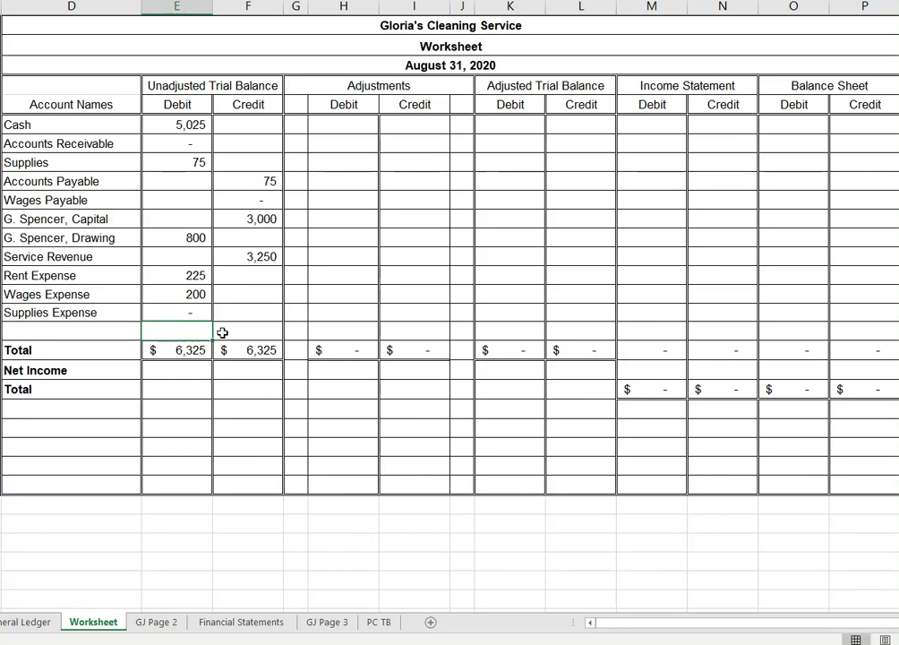
Switch to the practice set instructions in Word and compare the unadjusted trial balance totals in the worksheet with the check figure
{"action": "key", "text": "alt+Tab"}
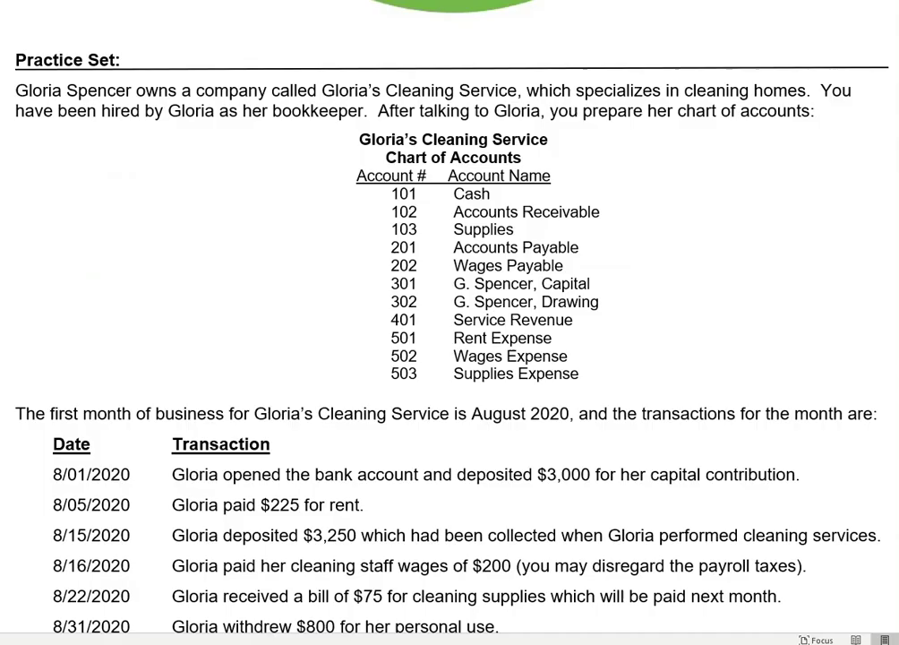
{"action": "scroll", "coordinate": [615, 530], "scroll_direction": "down", "scroll_amount": 10}
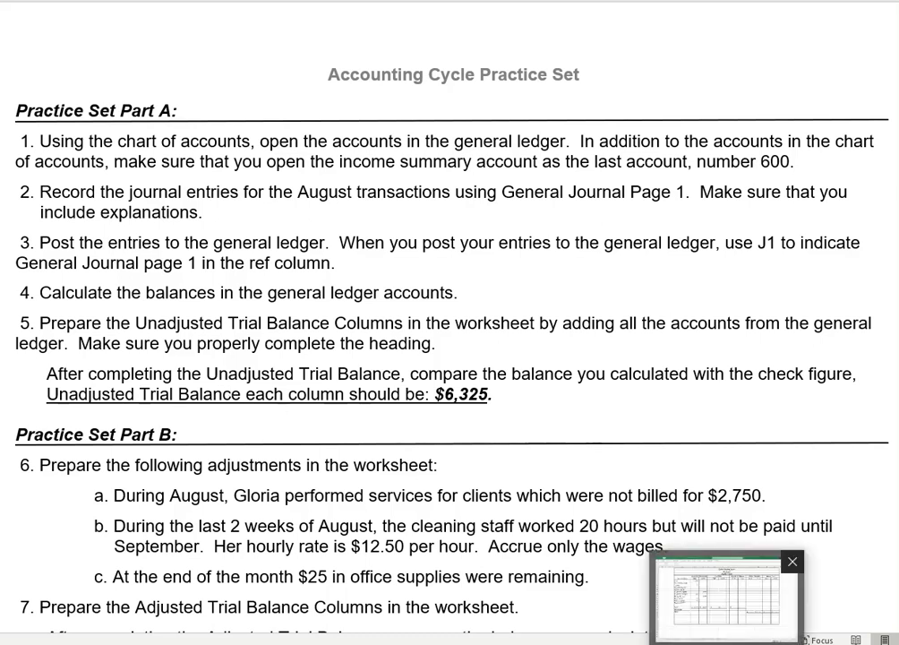
{"action": "left_click", "coordinate": [694, 568]}
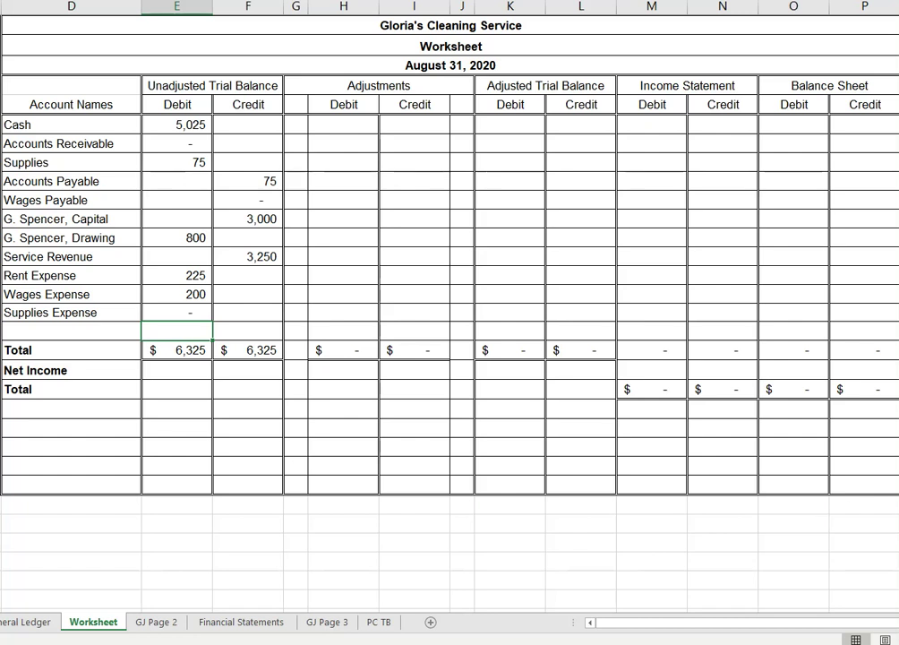
{"action": "key", "text": "alt+Tab"}
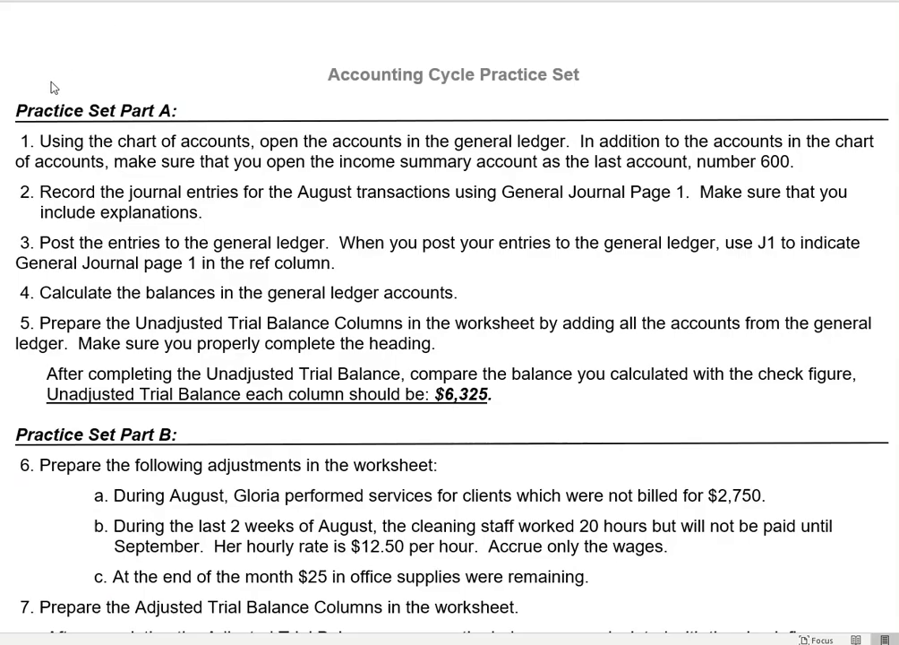